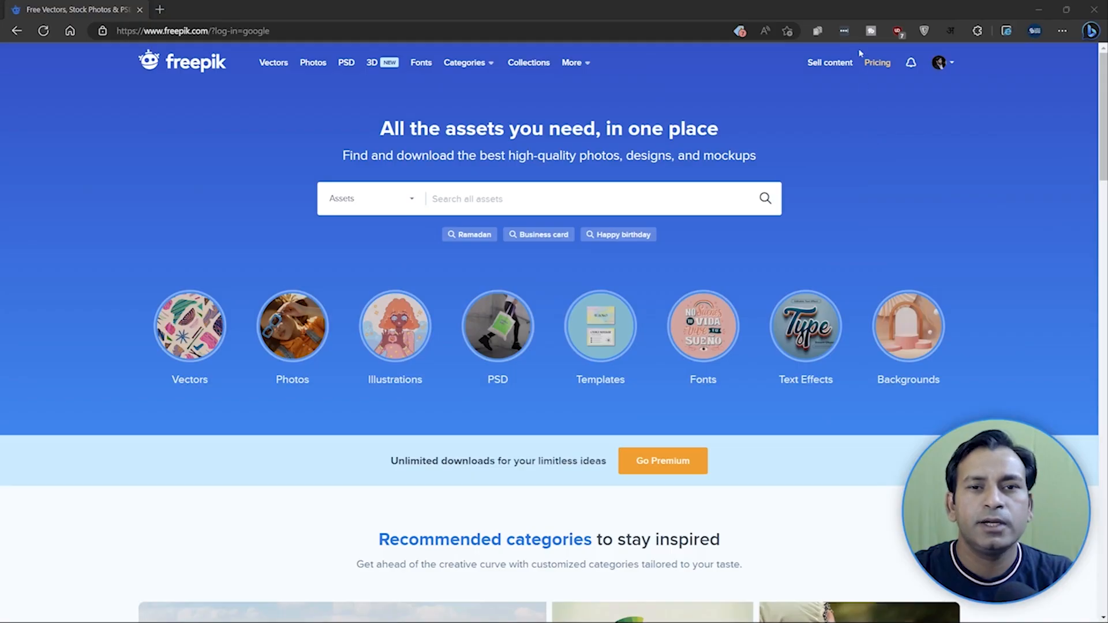
pyautogui.click(860, 53)
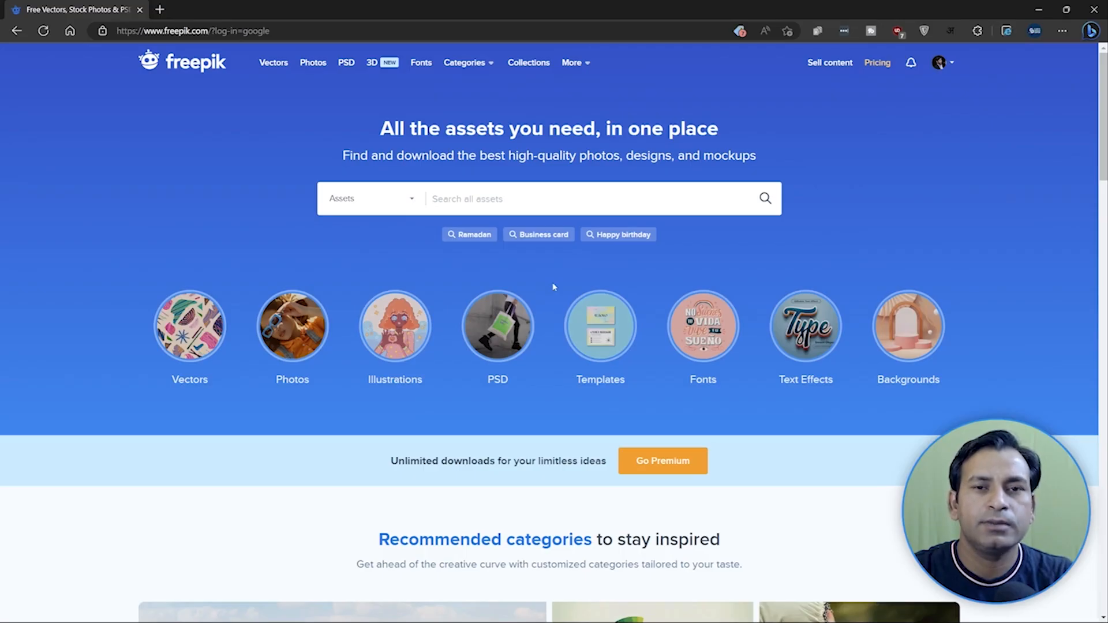
pyautogui.scroll(-10, 554, 289)
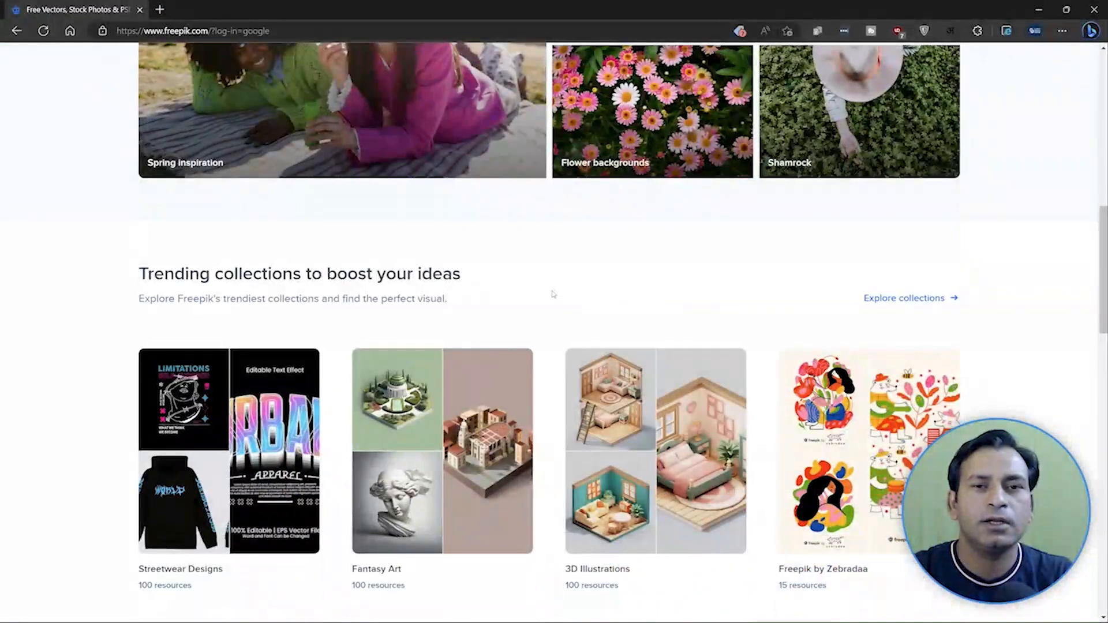
pyautogui.scroll(-3, 553, 294)
pyautogui.scroll(-3, 553, 295)
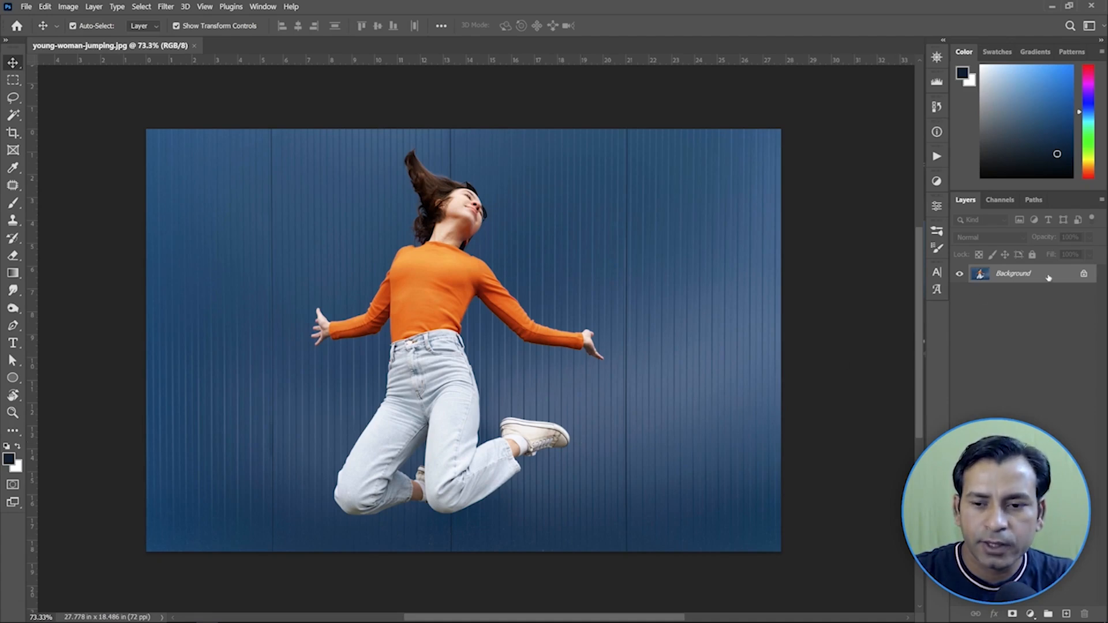
# Switch to Photoshop and duplicate the Background layer of young-woman-jumping.jpg
pyautogui.rightClick(990, 275)
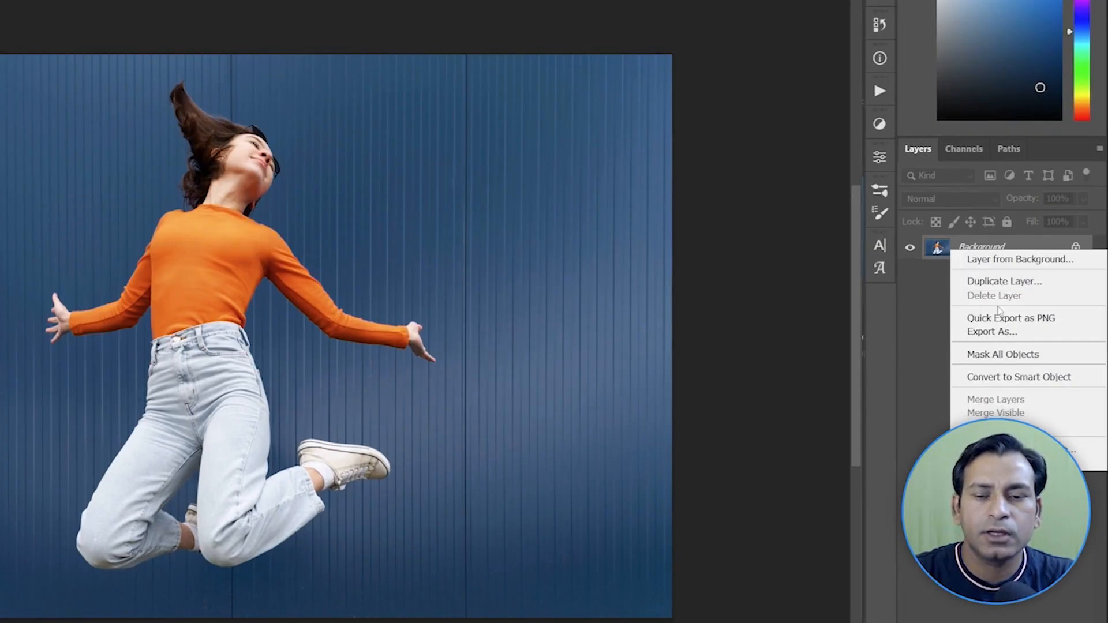
pyautogui.click(930, 365)
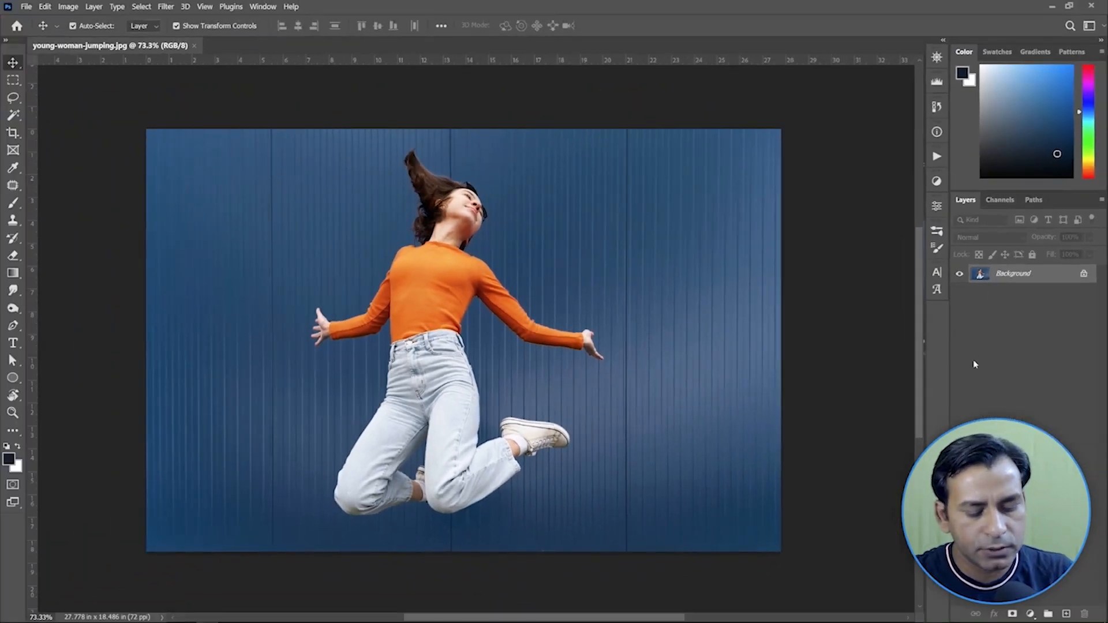
pyautogui.hotkey('ctrl', 'j')
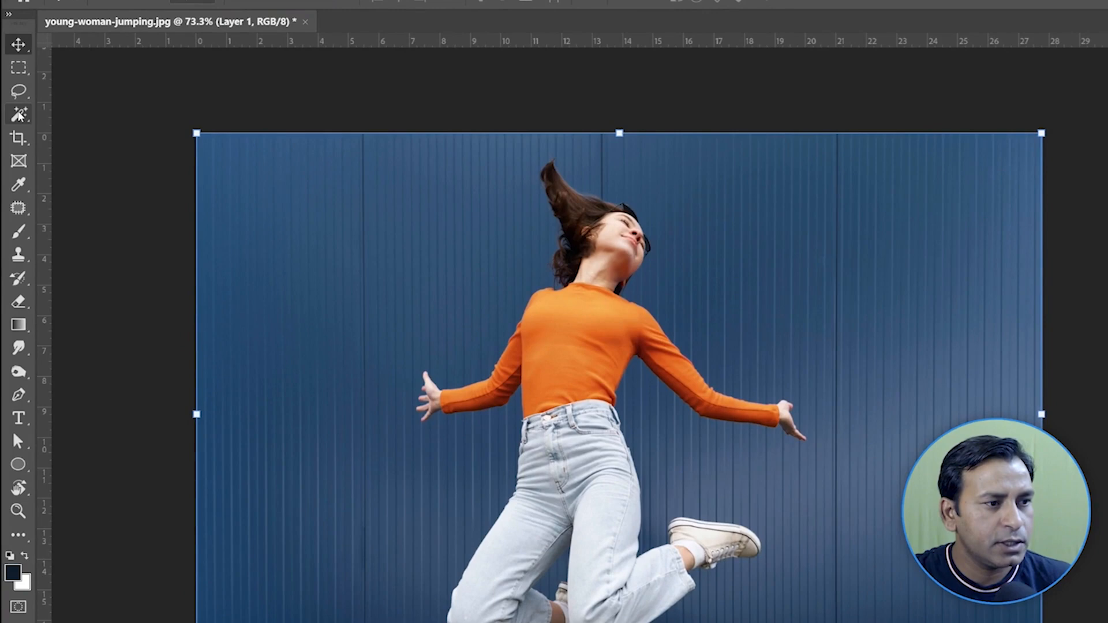
# Select the jumping woman automatically with the Quick Selection tool's Select Subject, keeping the Device (Quicker results) option
pyautogui.rightClick(19, 115)
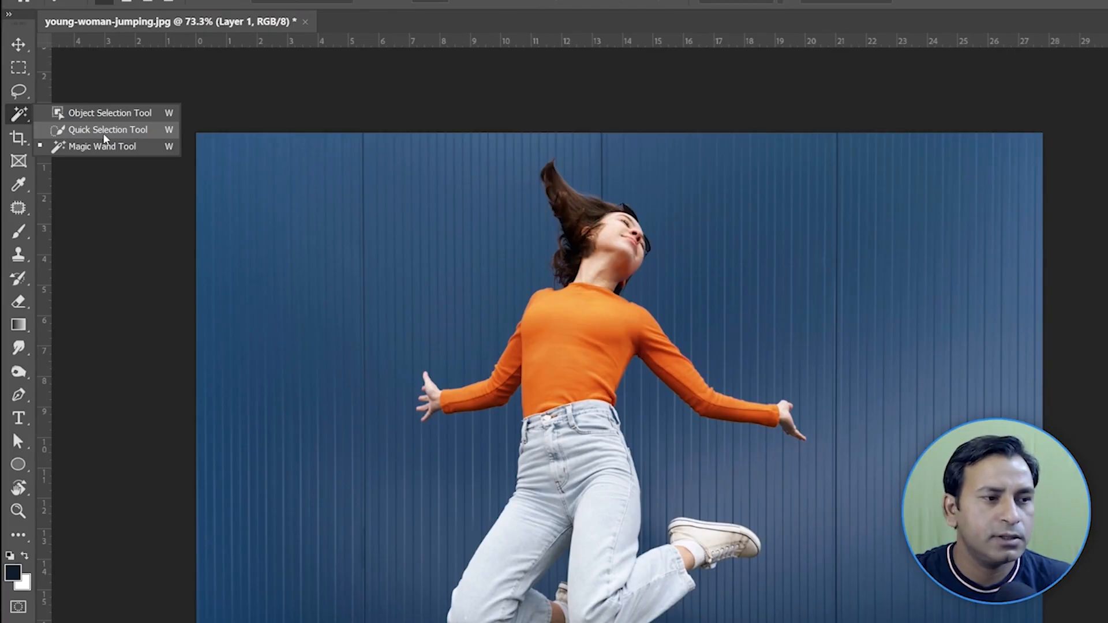
pyautogui.click(129, 137)
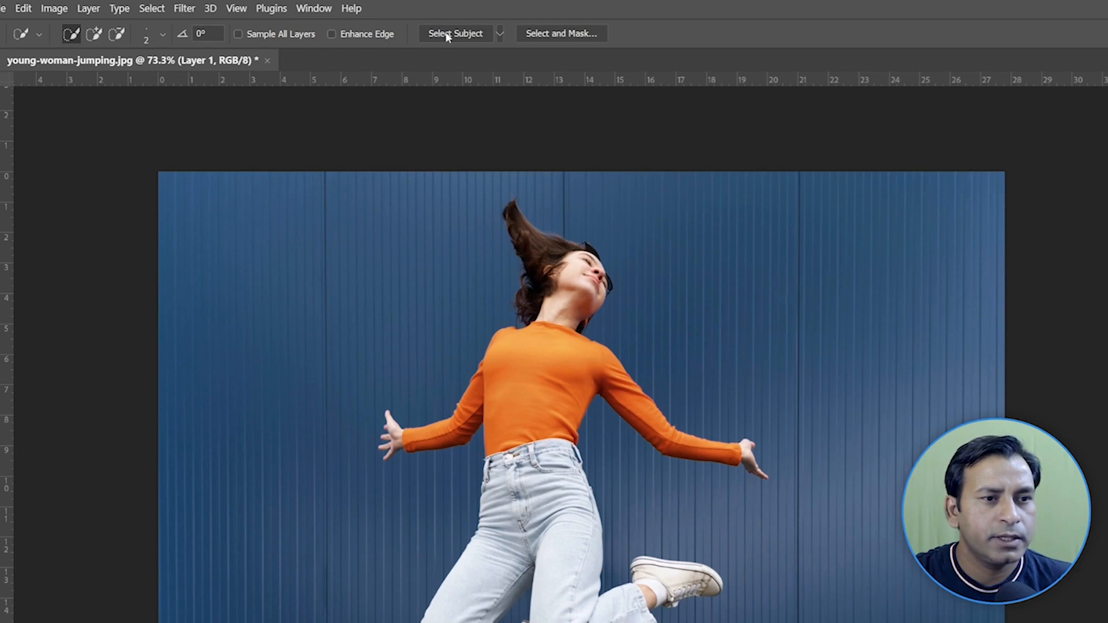
pyautogui.click(500, 37)
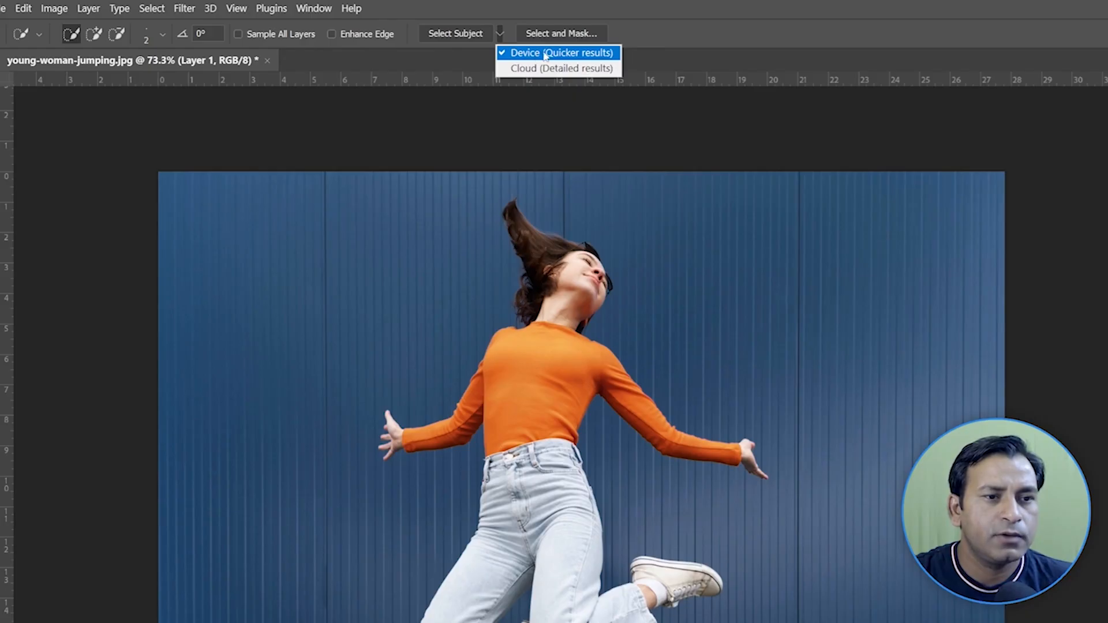
pyautogui.click(445, 38)
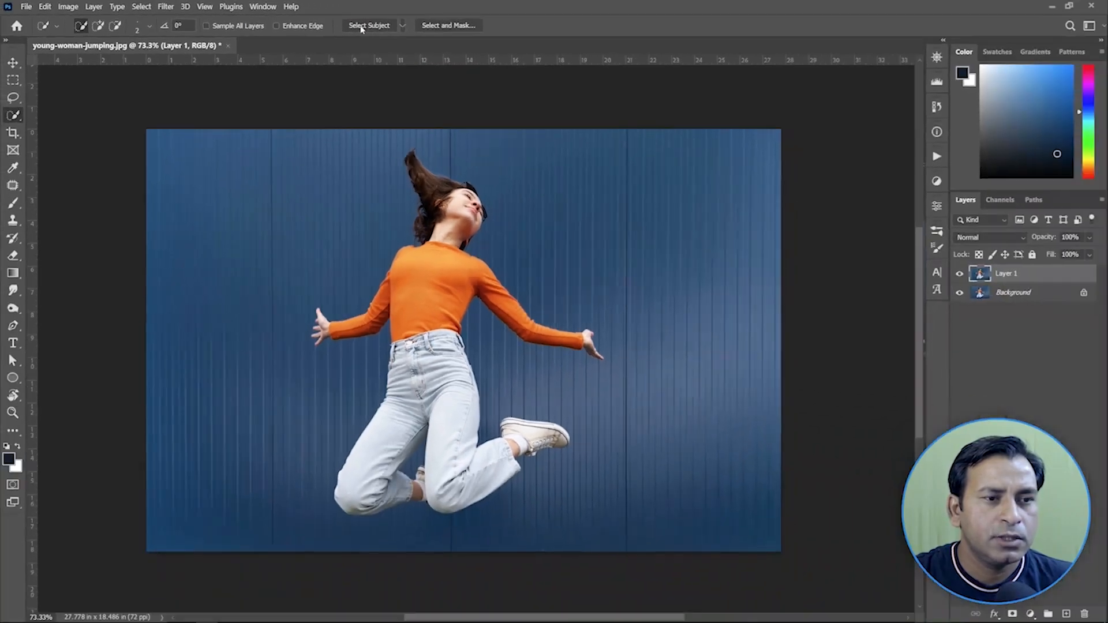
pyautogui.click(445, 36)
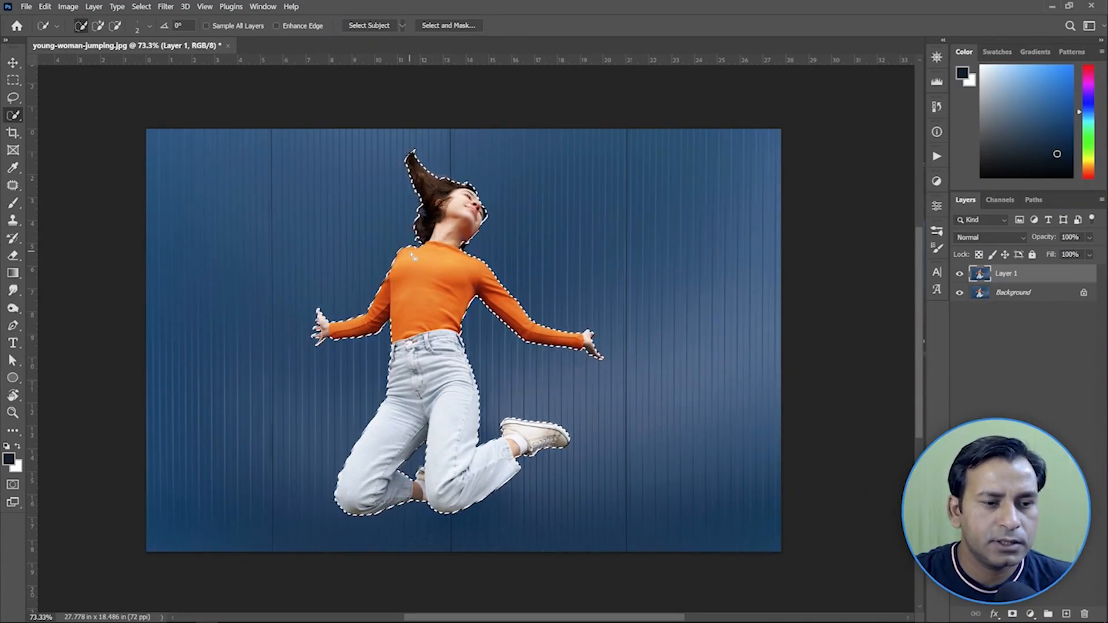
# Add the missed dark hair area between the neck and collar to the selection with the Lasso tool
pyautogui.scroll(5, 441, 216)
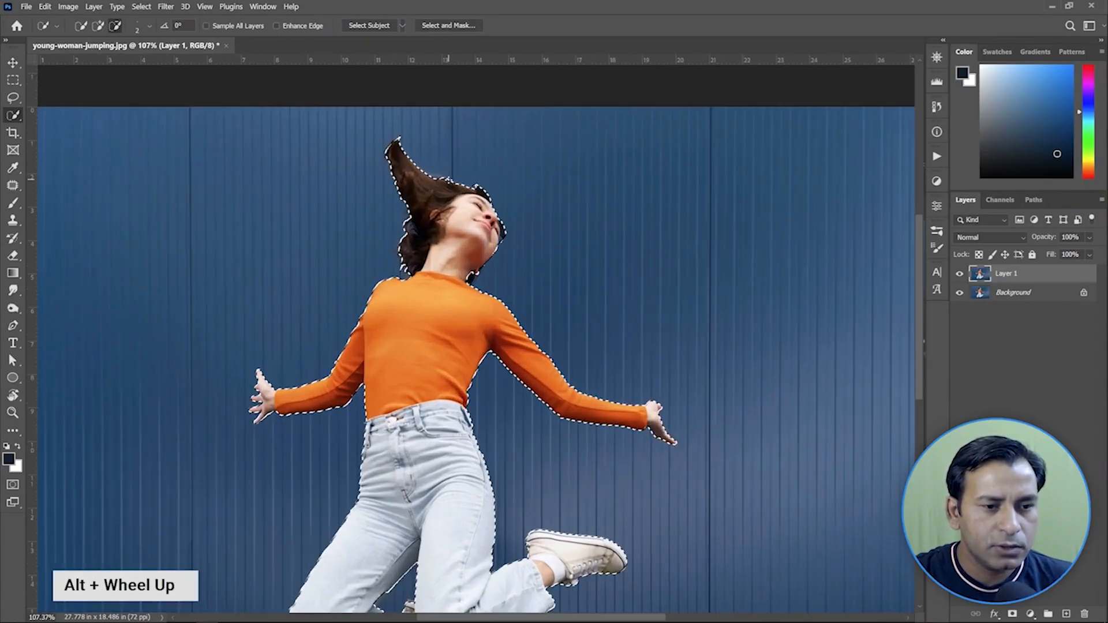
pyautogui.scroll(4, 479, 284)
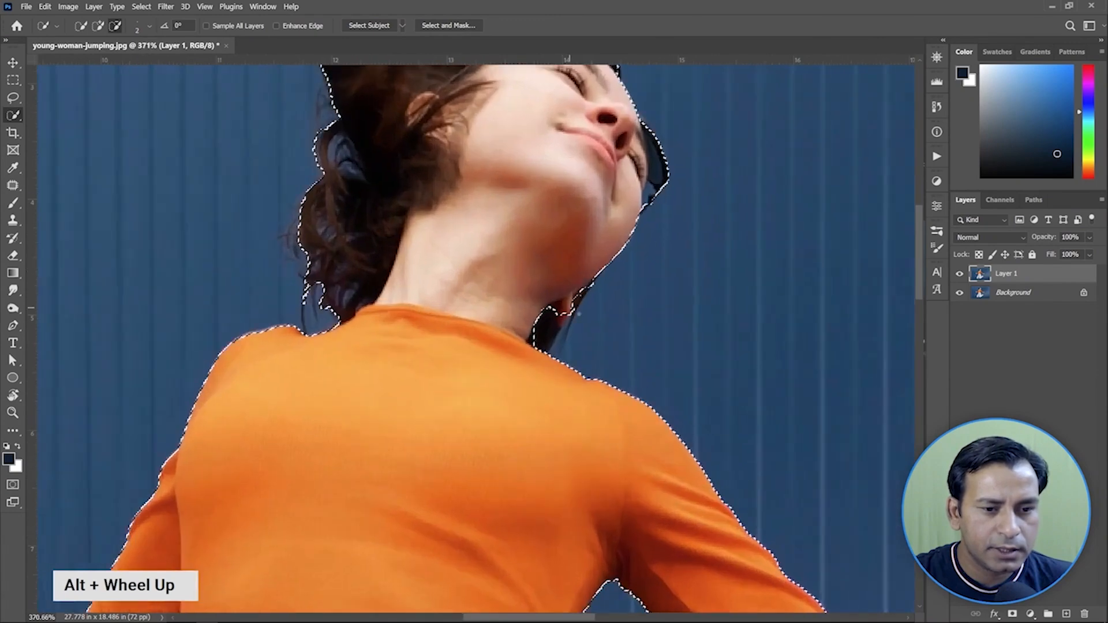
pyautogui.scroll(1, 573, 332)
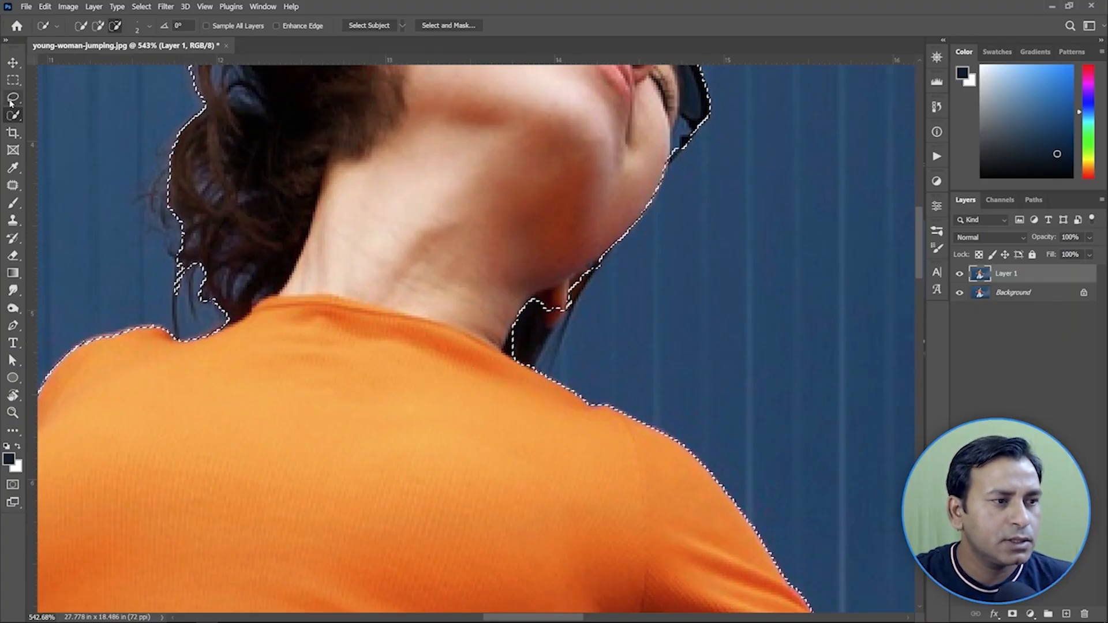
pyautogui.press('l')
pyautogui.press('alt')
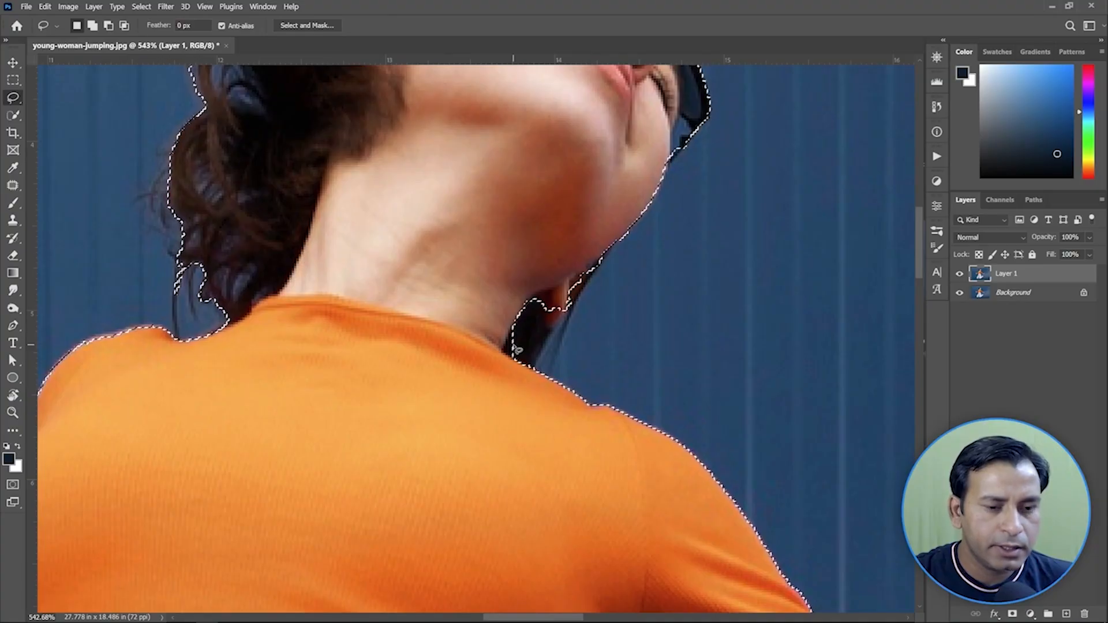
pyautogui.press('shift')
pyautogui.moveTo(572, 277)
pyautogui.mouseDown()
pyautogui.moveTo(536, 369)
pyautogui.moveTo(516, 377)
pyautogui.moveTo(495, 375)
pyautogui.moveTo(480, 339)
pyautogui.moveTo(519, 280)
pyautogui.mouseUp()
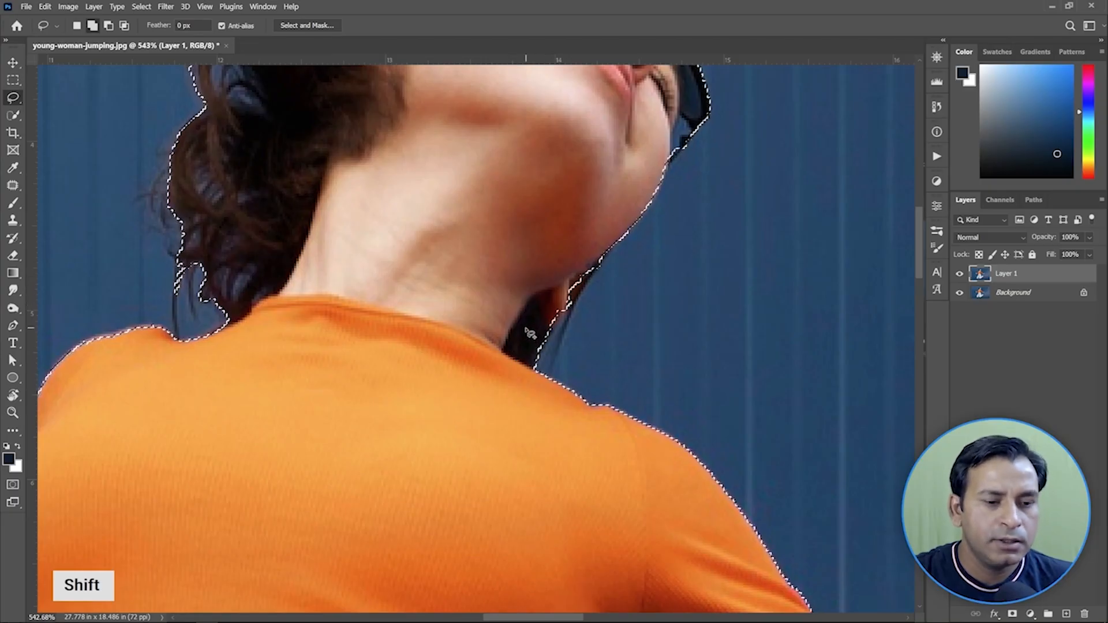
# Subtract the small background gap between the face and the sunglasses from the selection with the Lasso tool
pyautogui.moveTo(475, 188); pyautogui.dragTo(483, 346)
pyautogui.scroll(5, 689, 338)
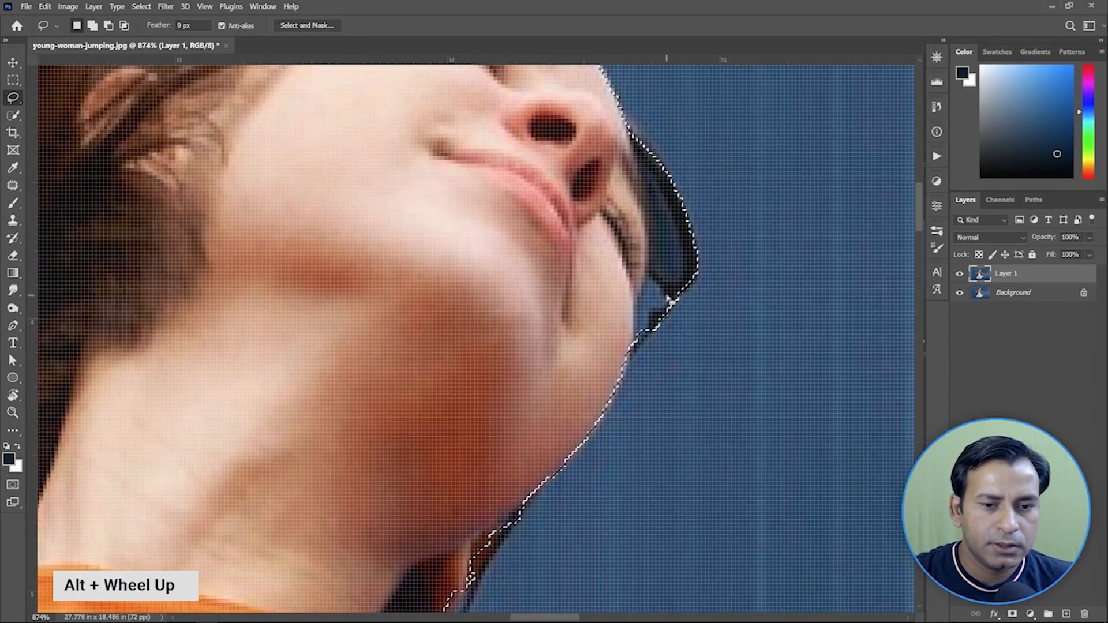
pyautogui.moveTo(653, 284); pyautogui.dragTo(661, 312)
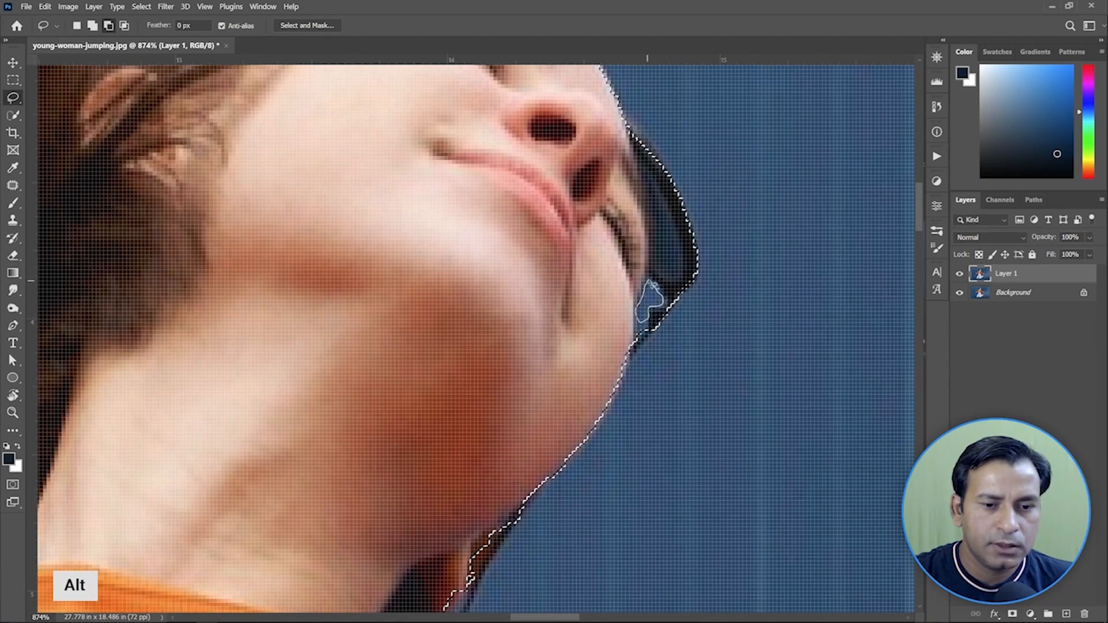
# Examine the selection outline around the body, legs and shoes for missed or excess areas
pyautogui.scroll(-8, 587, 296)
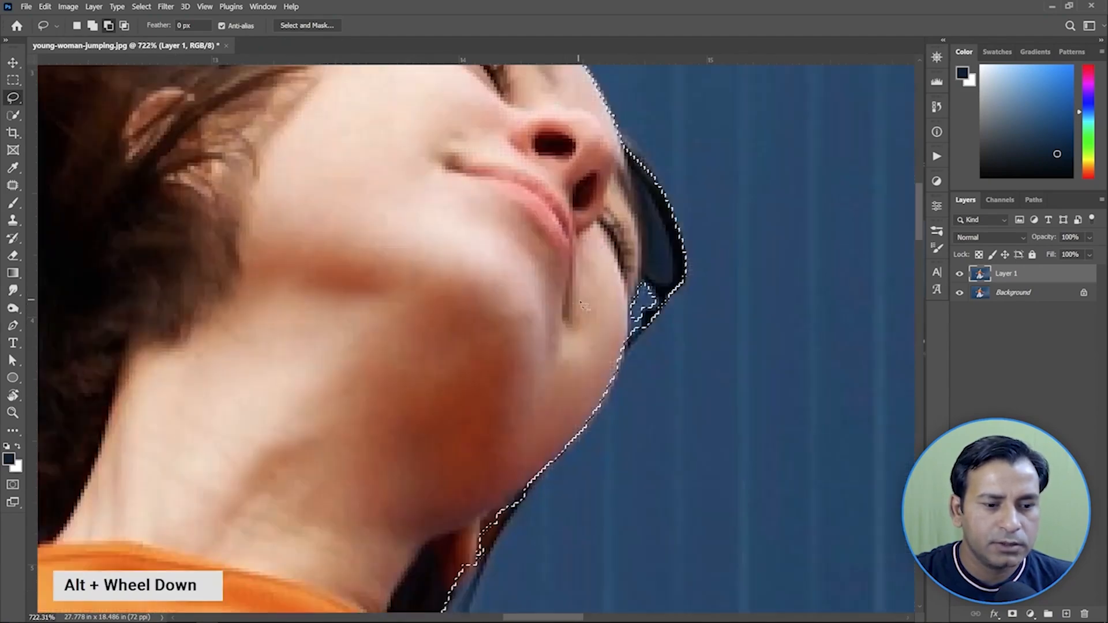
pyautogui.scroll(-3, 587, 296)
pyautogui.moveTo(477, 477); pyautogui.dragTo(529, 178)
pyautogui.moveTo(444, 365); pyautogui.dragTo(596, 261)
pyautogui.moveTo(554, 433); pyautogui.dragTo(433, 284)
pyautogui.moveTo(609, 339); pyautogui.dragTo(752, 289)
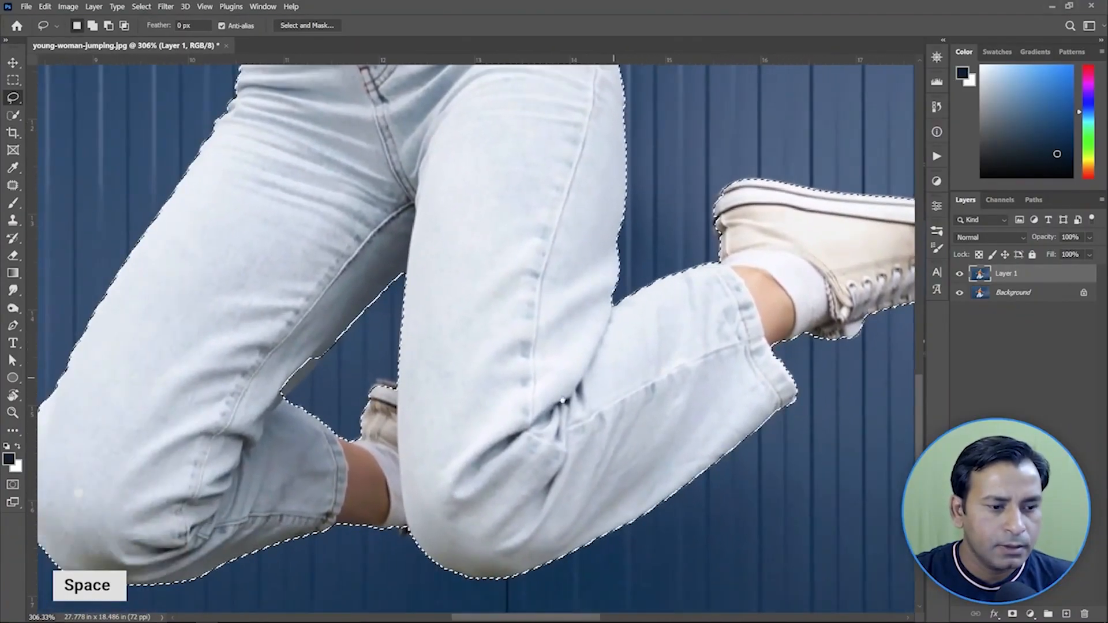
pyautogui.moveTo(548, 411); pyautogui.dragTo(635, 437)
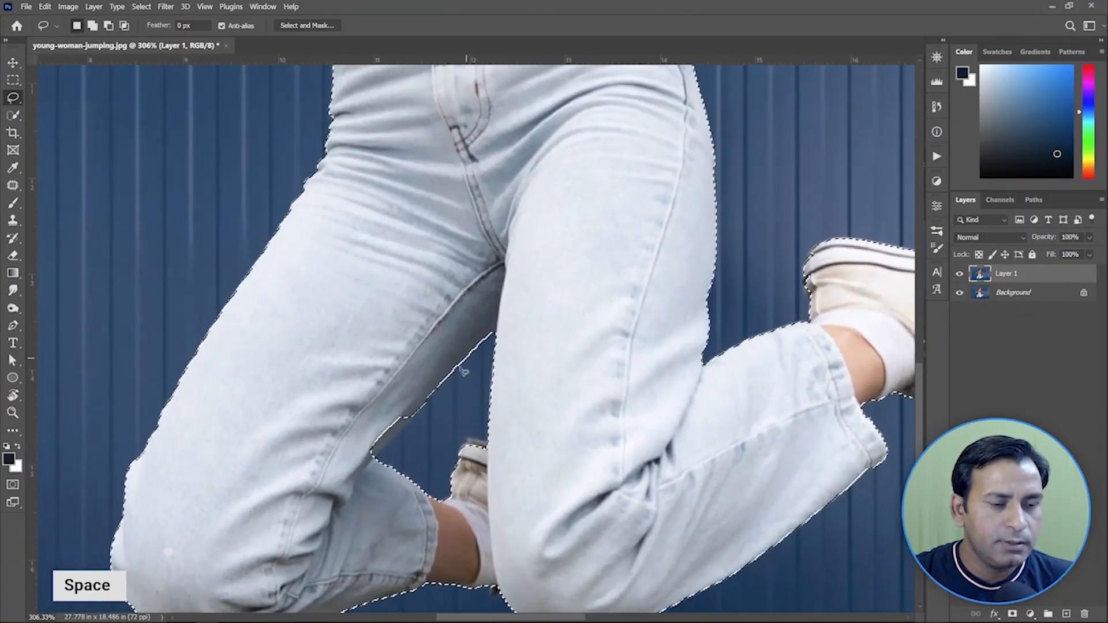
pyautogui.scroll(-2, 468, 379)
pyautogui.scroll(-2, 468, 380)
# Add a layer mask to Layer 1 from the selection of the woman
pyautogui.moveTo(604, 161); pyautogui.dragTo(554, 430)
pyautogui.scroll(-2, 537, 369)
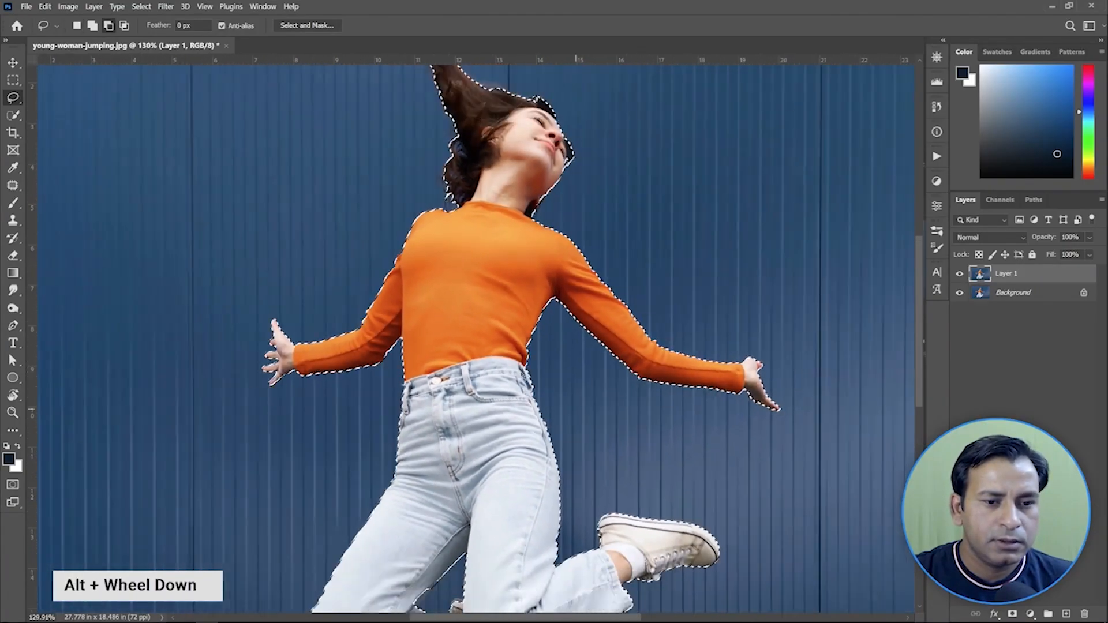
pyautogui.scroll(-2, 526, 369)
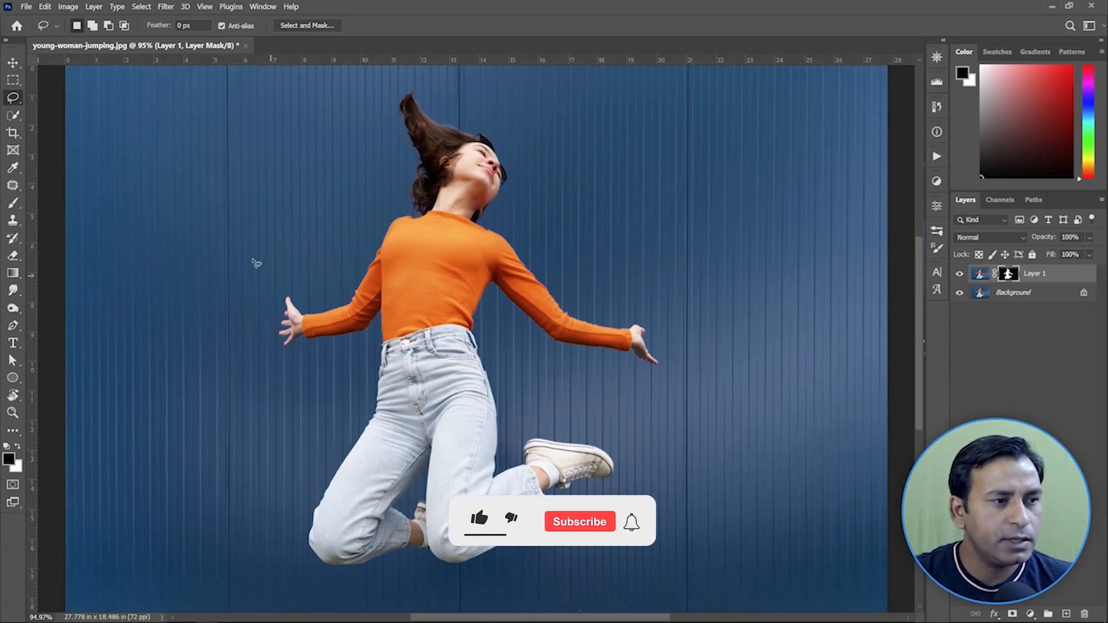
# Draw a tall, very narrow rectangular marquee selection over the jeans at the woman's forward knee
pyautogui.click(17, 81)
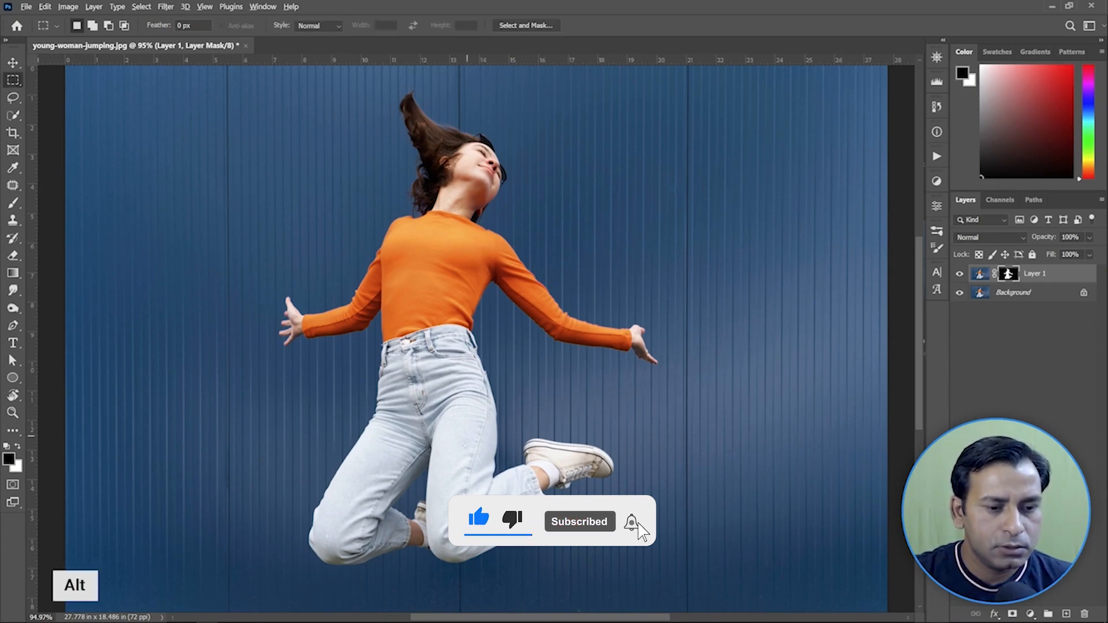
pyautogui.keyDown('alt'); pyautogui.scroll(2, 448, 498); pyautogui.keyUp('alt')
pyautogui.keyDown('alt'); pyautogui.scroll(1, 448, 497); pyautogui.keyUp('alt')
pyautogui.keyDown('alt'); pyautogui.scroll(-3, 448, 498); pyautogui.keyUp('alt')
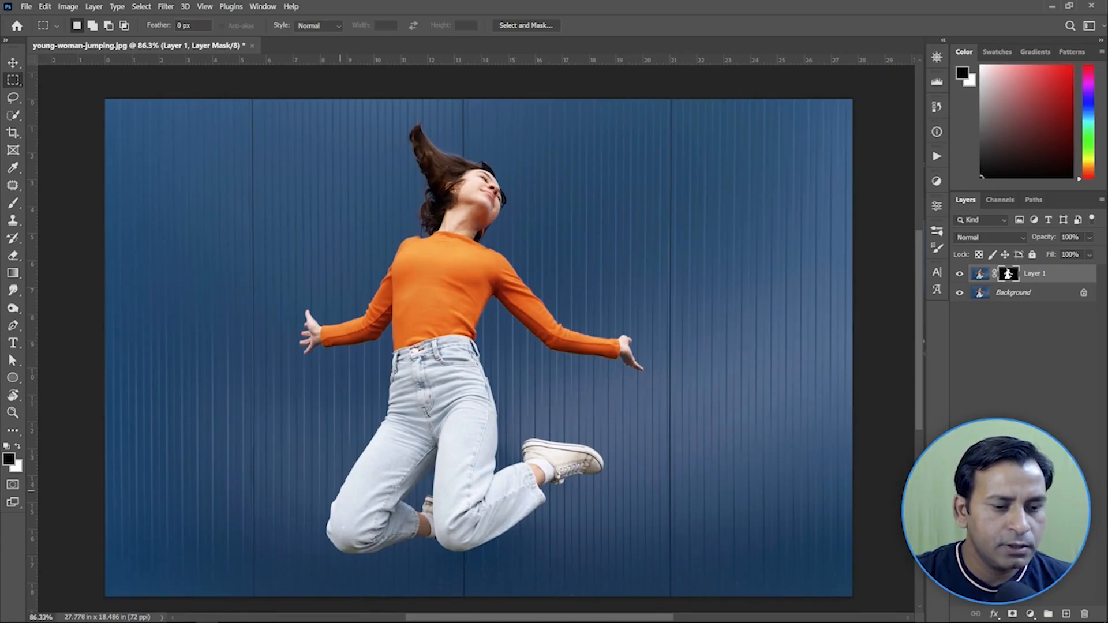
pyautogui.keyDown('alt'); pyautogui.scroll(2, 453, 534); pyautogui.keyUp('alt')
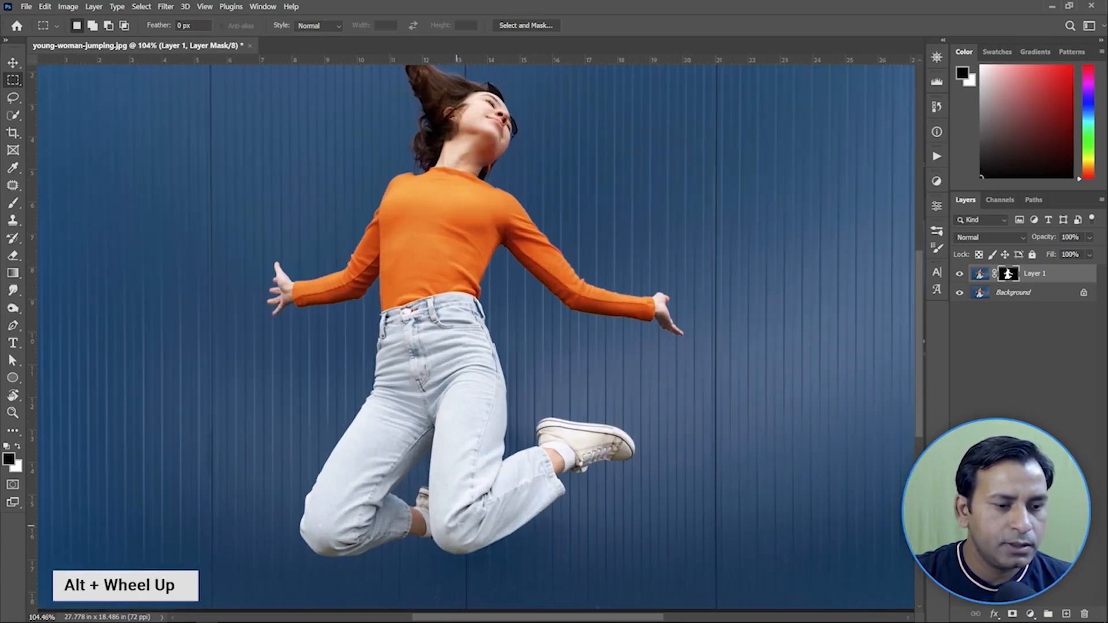
pyautogui.keyDown('alt'); pyautogui.scroll(-2, 433, 531); pyautogui.keyUp('alt')
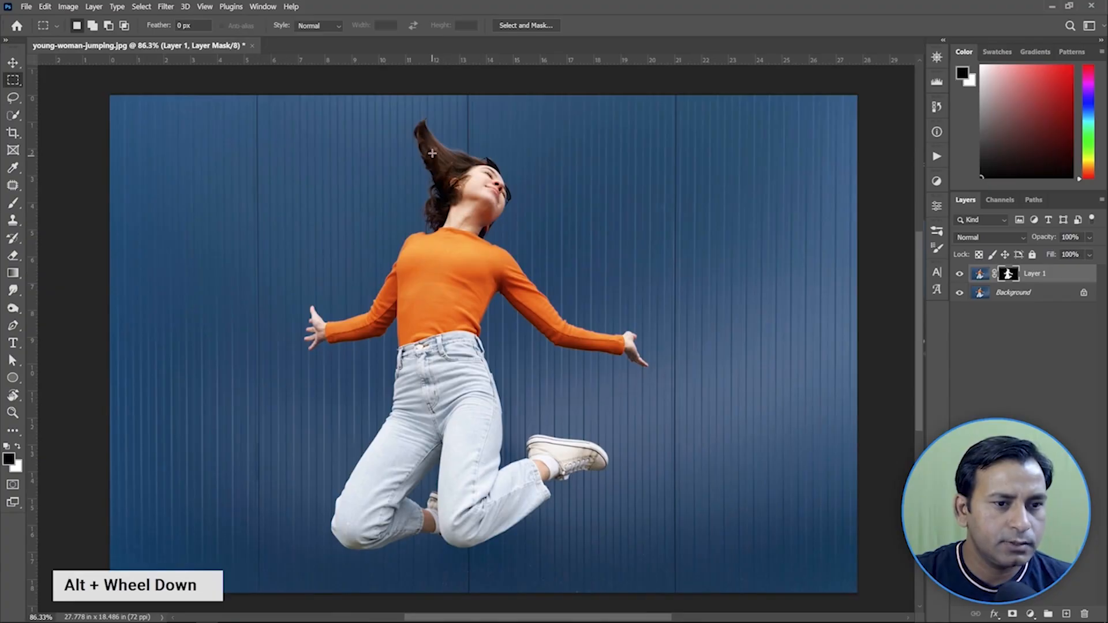
pyautogui.keyDown('alt'); pyautogui.scroll(5, 429, 485); pyautogui.keyUp('alt')
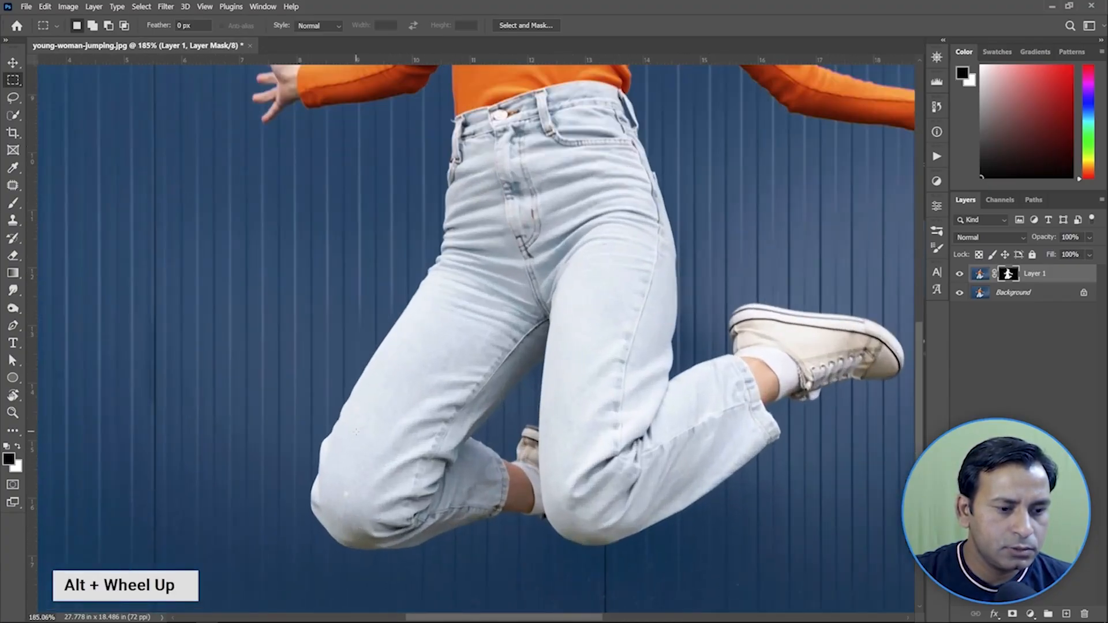
pyautogui.moveTo(349, 427); pyautogui.dragTo(356, 516)
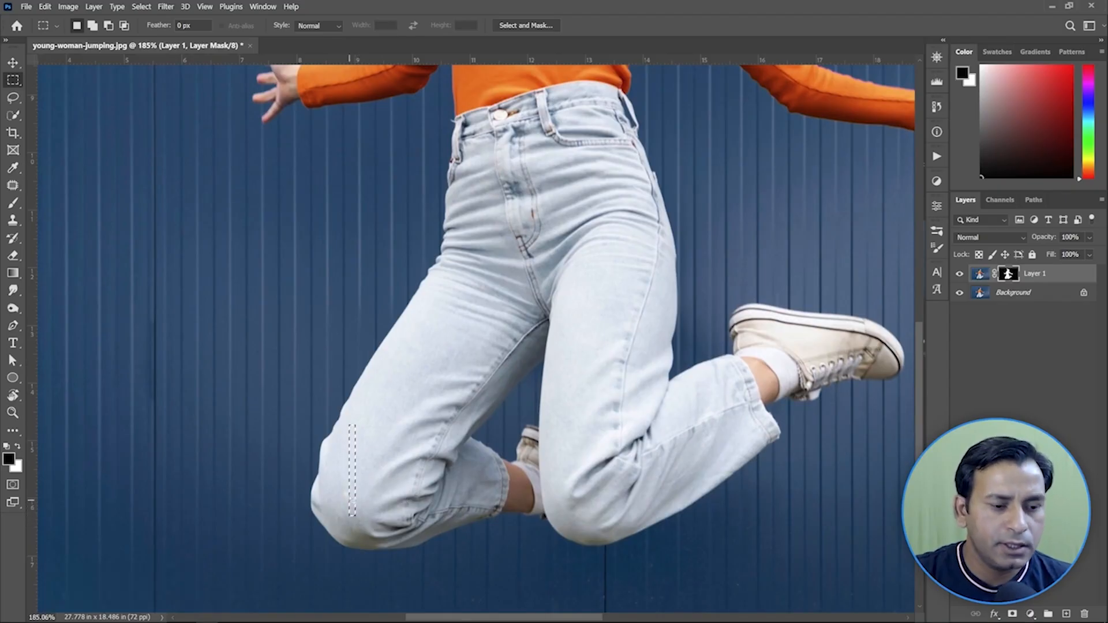
# Copy the selected jeans strip from Layer 1's image, not its mask, to a new layer using Layer Via Copy
pyautogui.rightClick(348, 480)
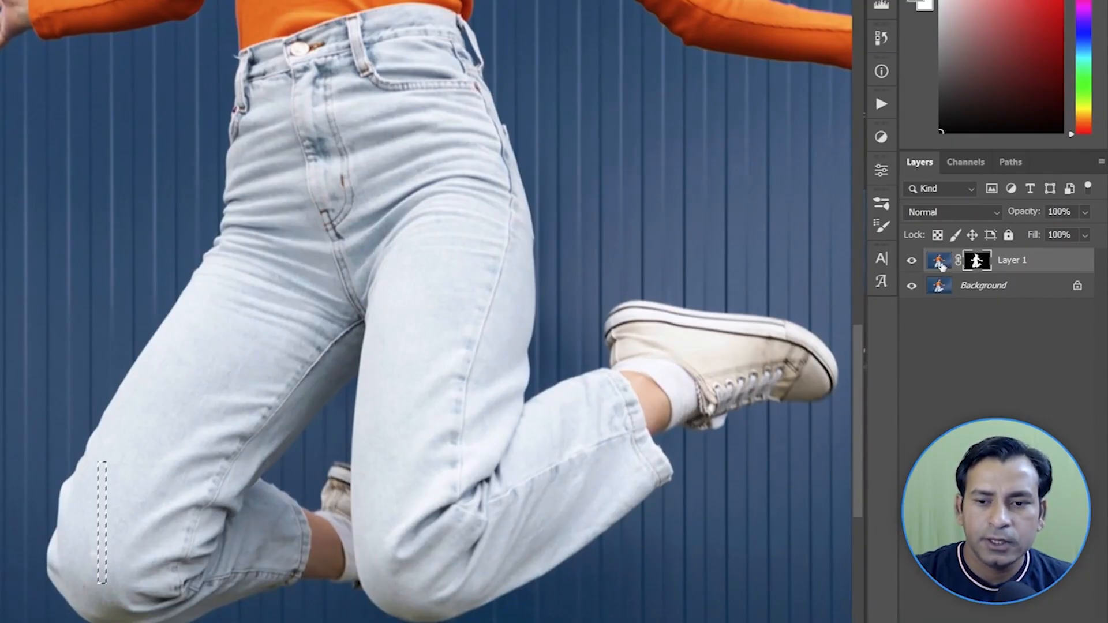
pyautogui.click(941, 262)
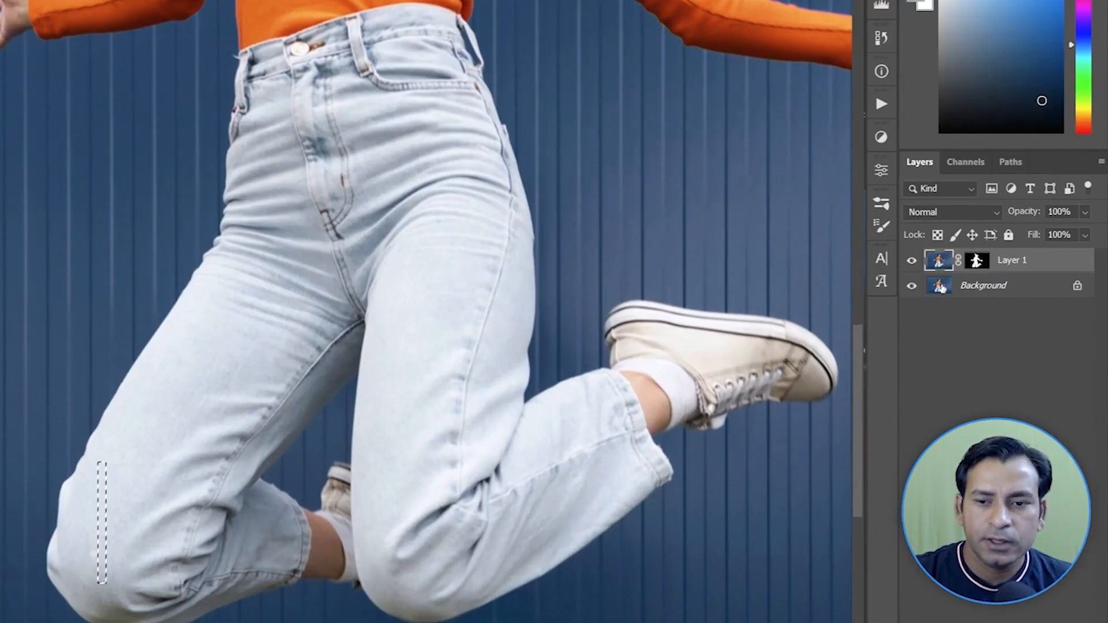
pyautogui.rightClick(111, 502)
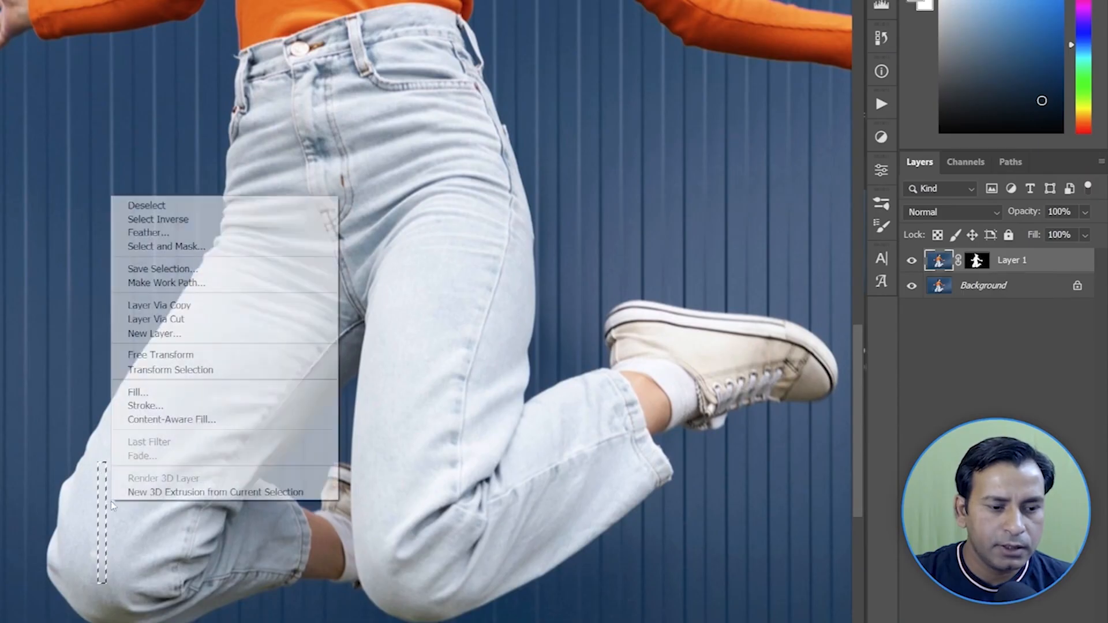
pyautogui.click(177, 306)
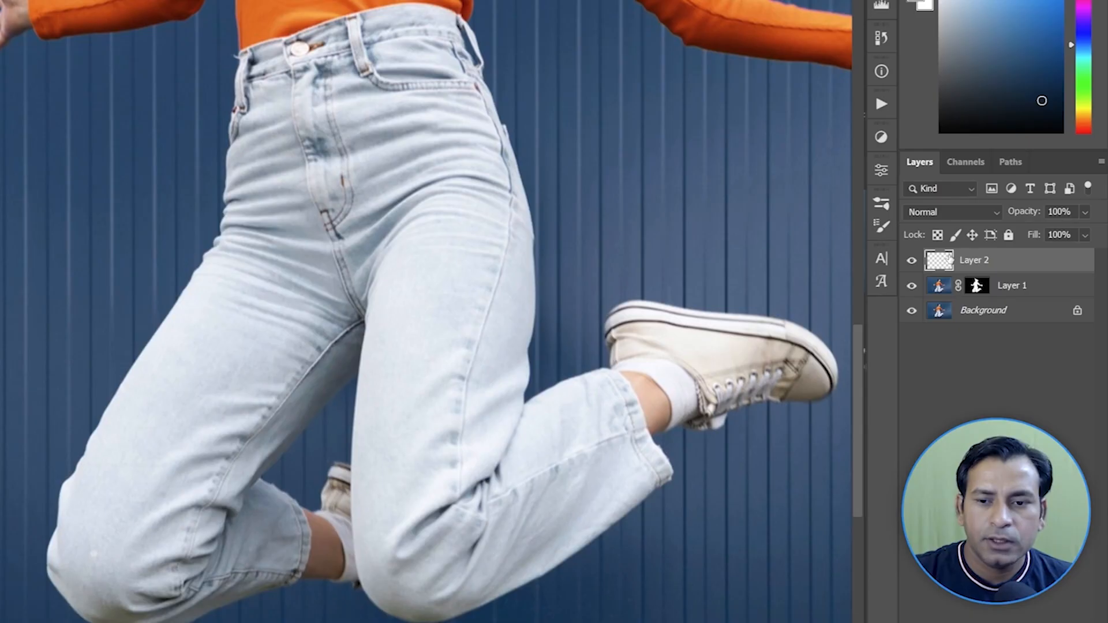
# Hide Layer 1 and Background to inspect the copied strip alone, and show both layers again
pyautogui.moveTo(912, 285); pyautogui.dragTo(911, 320)
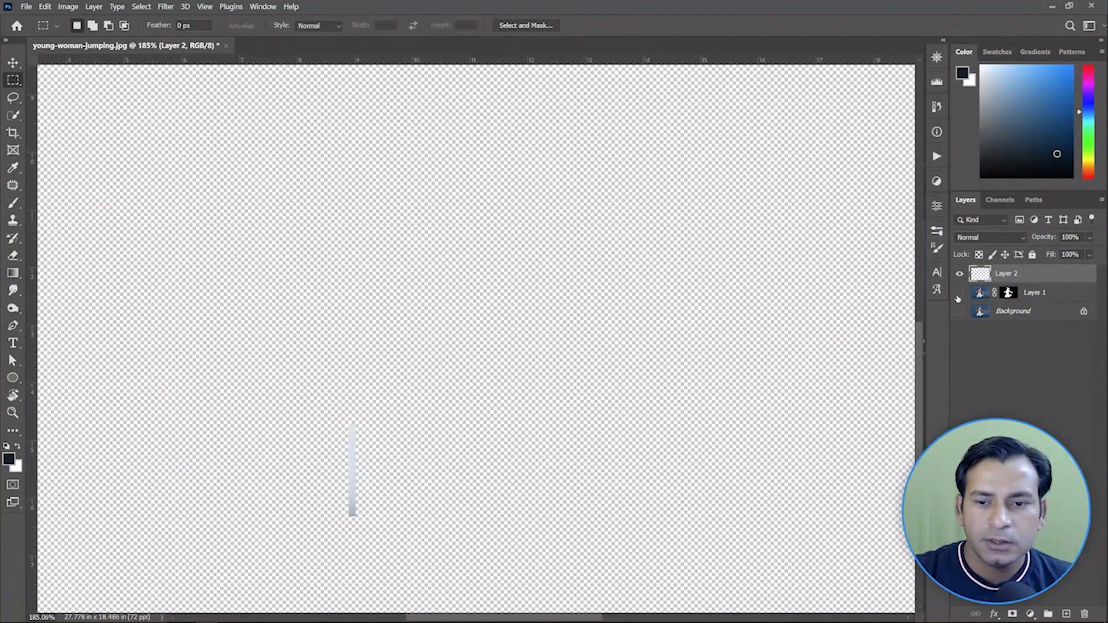
pyautogui.click(960, 293)
pyautogui.click(960, 311)
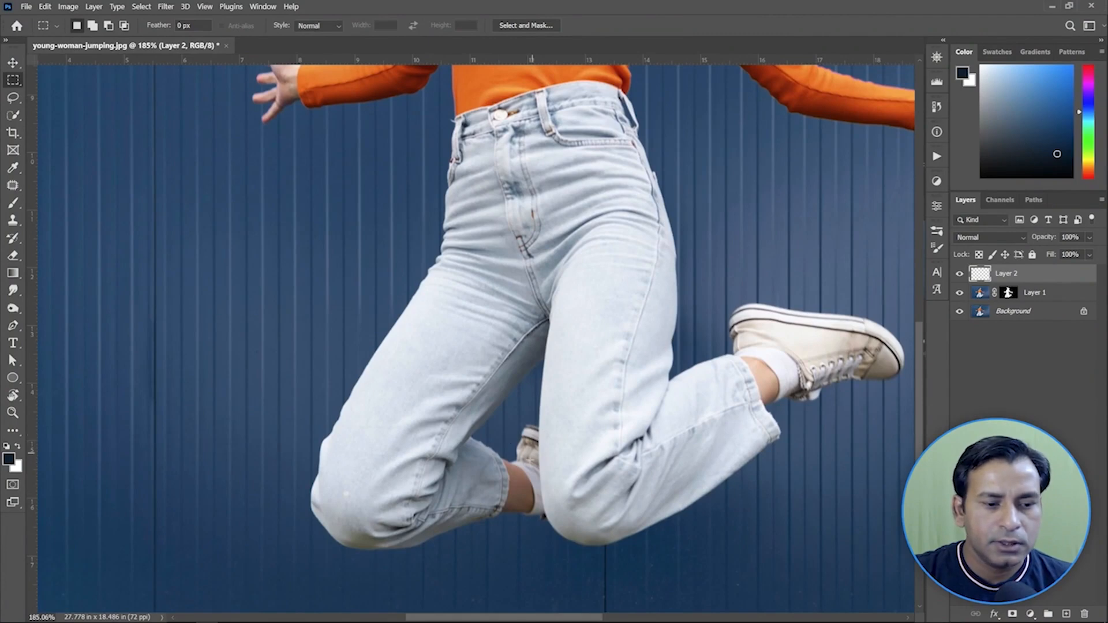
# Draw a tall, very narrow rectangular marquee selection over the lower part of the orange sweater, just above the waistband
pyautogui.scroll(-3, 532, 451)
pyautogui.moveTo(500, 208); pyautogui.dragTo(517, 318)
pyautogui.scroll(4, 517, 318)
pyautogui.scroll(1, 517, 318)
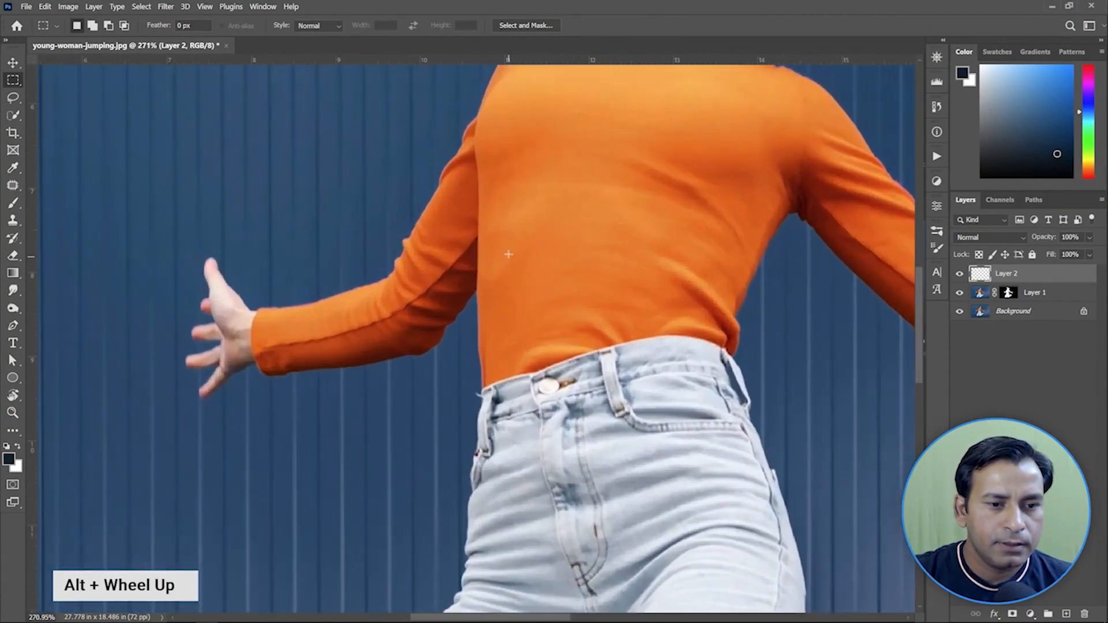
pyautogui.moveTo(499, 238); pyautogui.dragTo(510, 358)
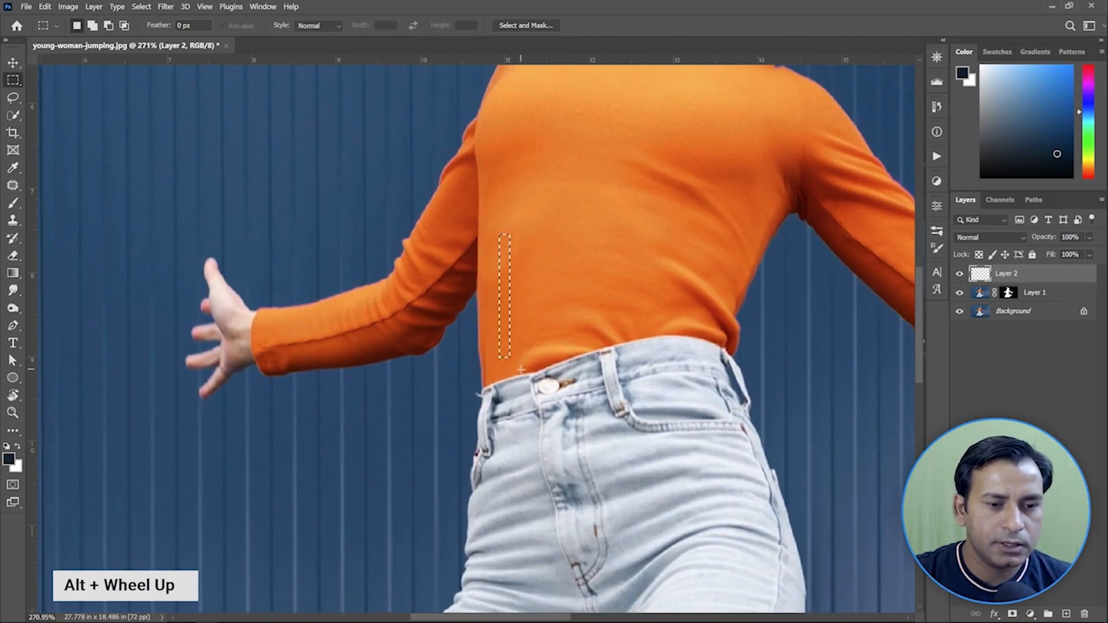
# Copy the selected sweater strip from Layer 1's image to a new layer using Layer Via Copy
pyautogui.click(981, 294)
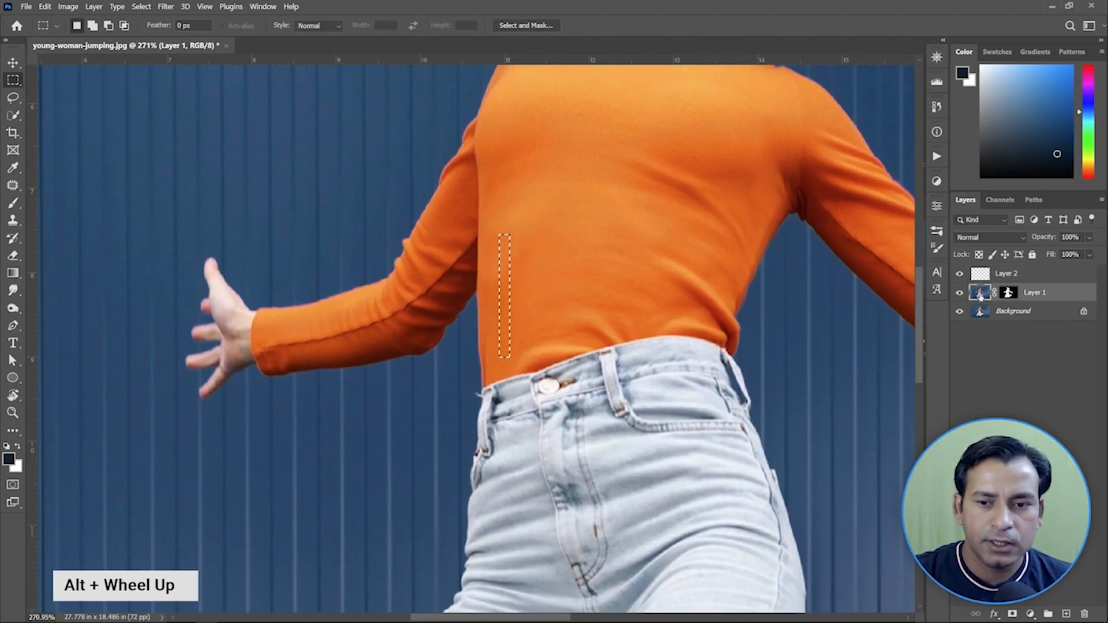
pyautogui.rightClick(504, 297)
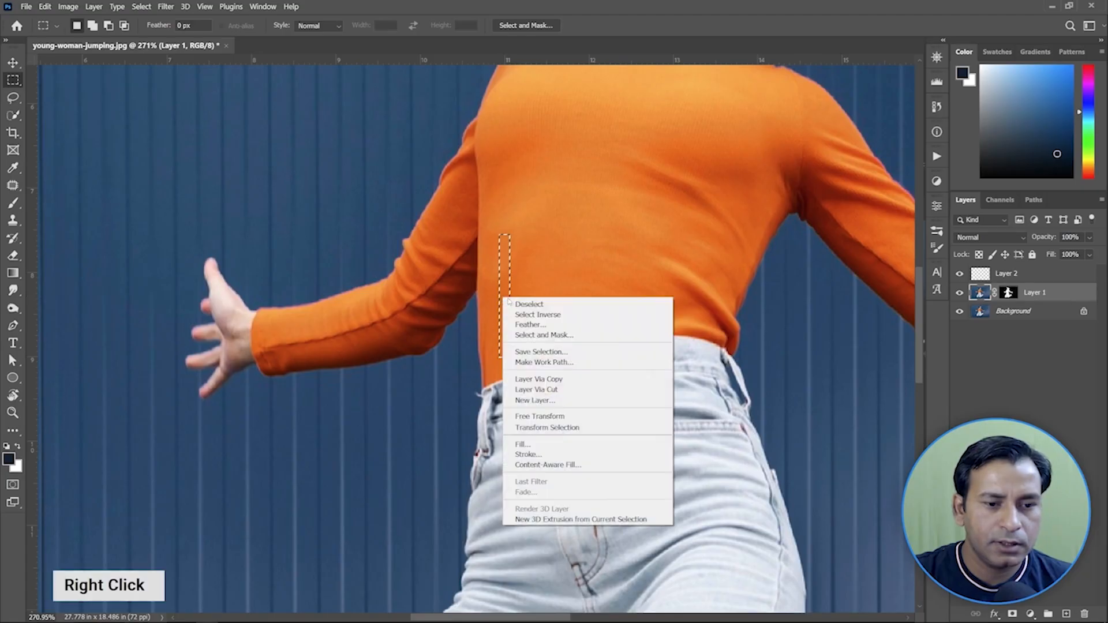
pyautogui.click(552, 379)
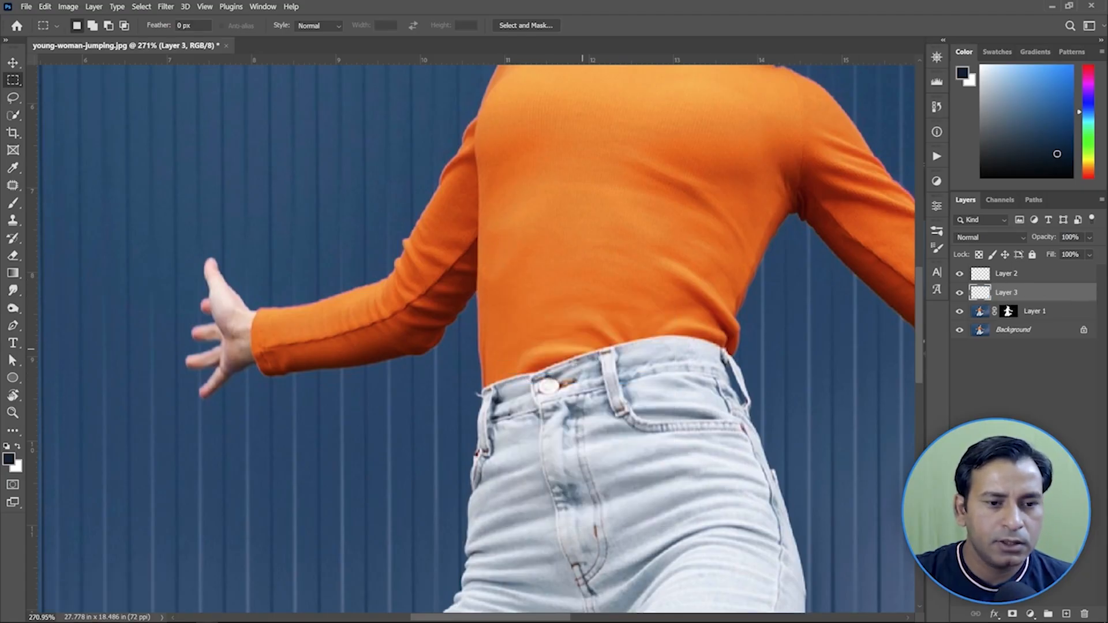
# Draw a tall, very narrow rectangular marquee selection over the woman's raised hair near its tip
pyautogui.scroll(1, 578, 321)
pyautogui.scroll(-2, 577, 320)
pyautogui.scroll(3, 578, 320)
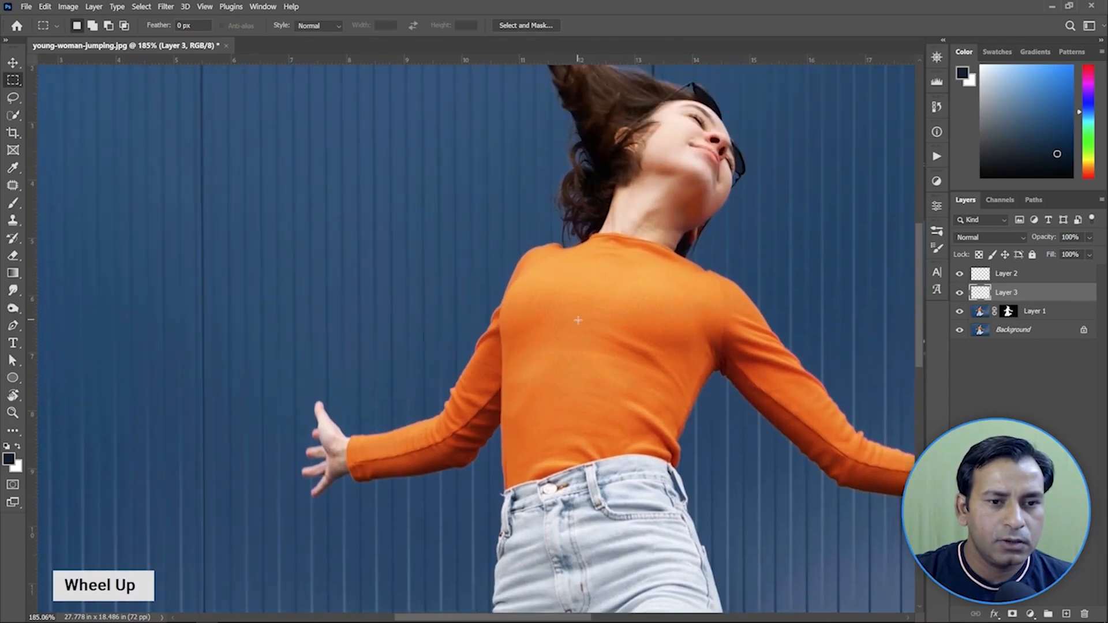
pyautogui.scroll(3, 578, 320)
pyautogui.scroll(2, 596, 231)
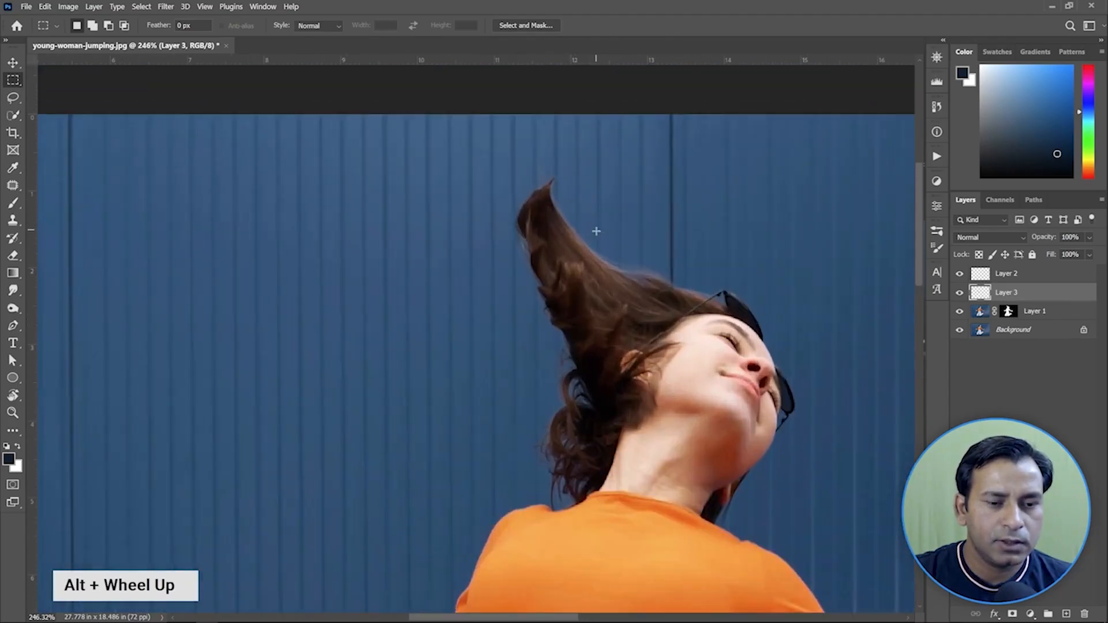
pyautogui.scroll(1, 597, 231)
pyautogui.moveTo(542, 219); pyautogui.dragTo(550, 316)
# Copy the selected hair strip from Layer 1's image to a new layer using Layer Via Copy
pyautogui.click(978, 313)
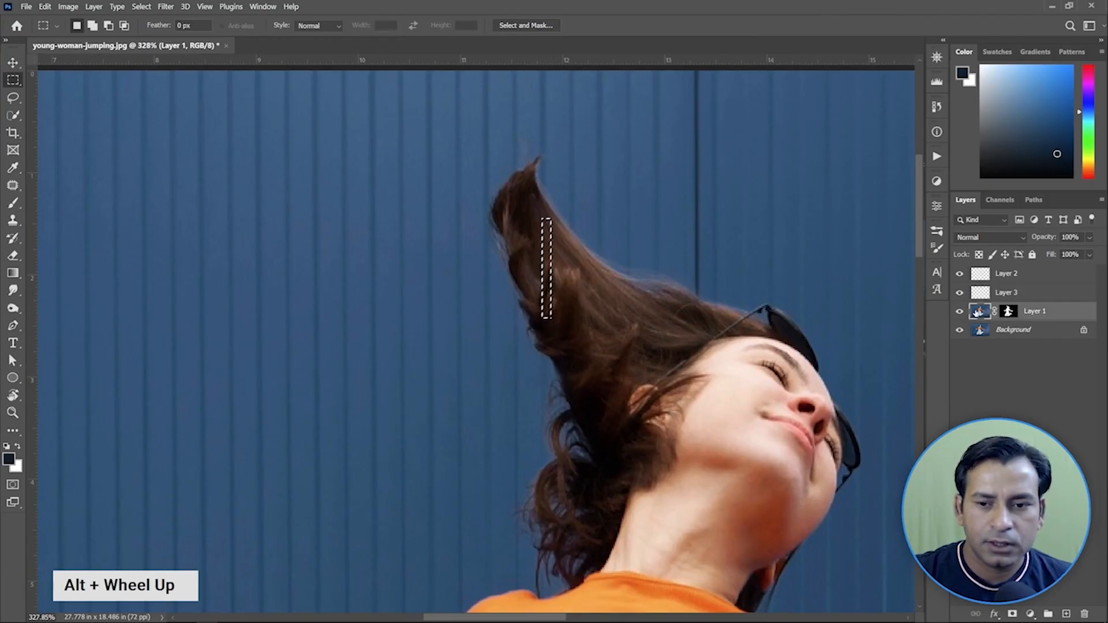
pyautogui.rightClick(551, 281)
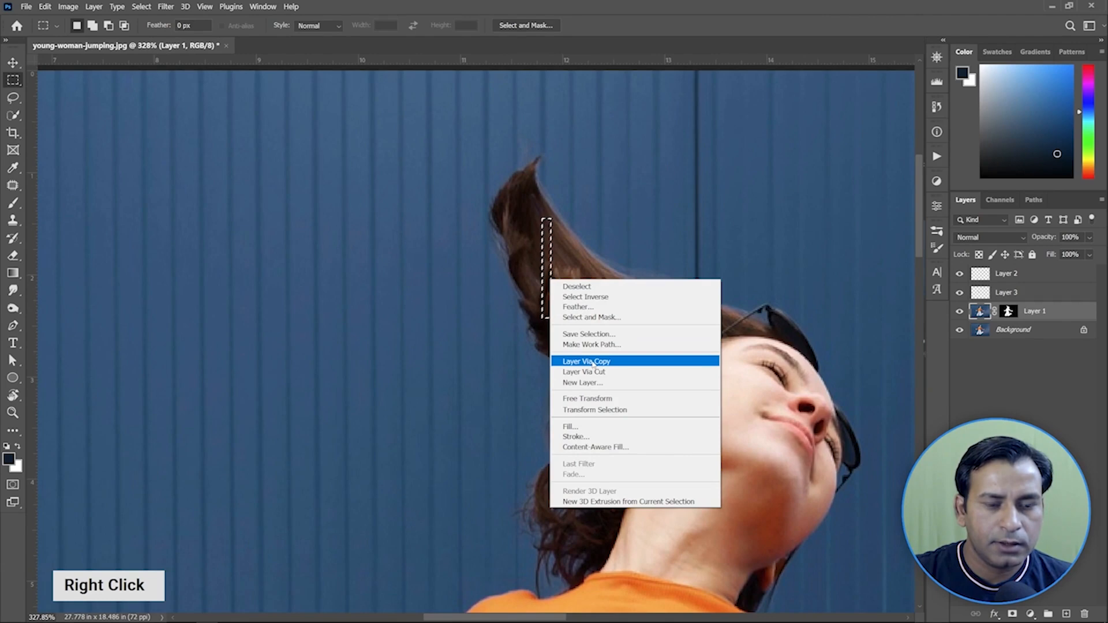
pyautogui.click(593, 362)
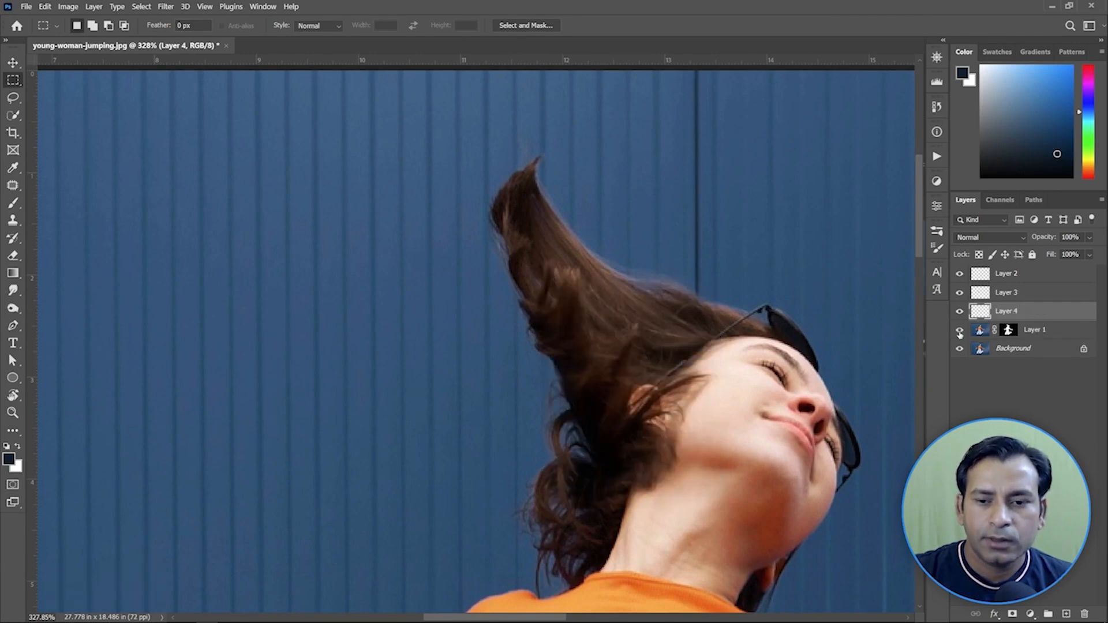
# Hide Layer 1 and Background to inspect the three copied strips alone, and show both layers again
pyautogui.click(959, 349)
pyautogui.keyDown('alt'); pyautogui.scroll(-5, 554, 269); pyautogui.keyUp('alt')
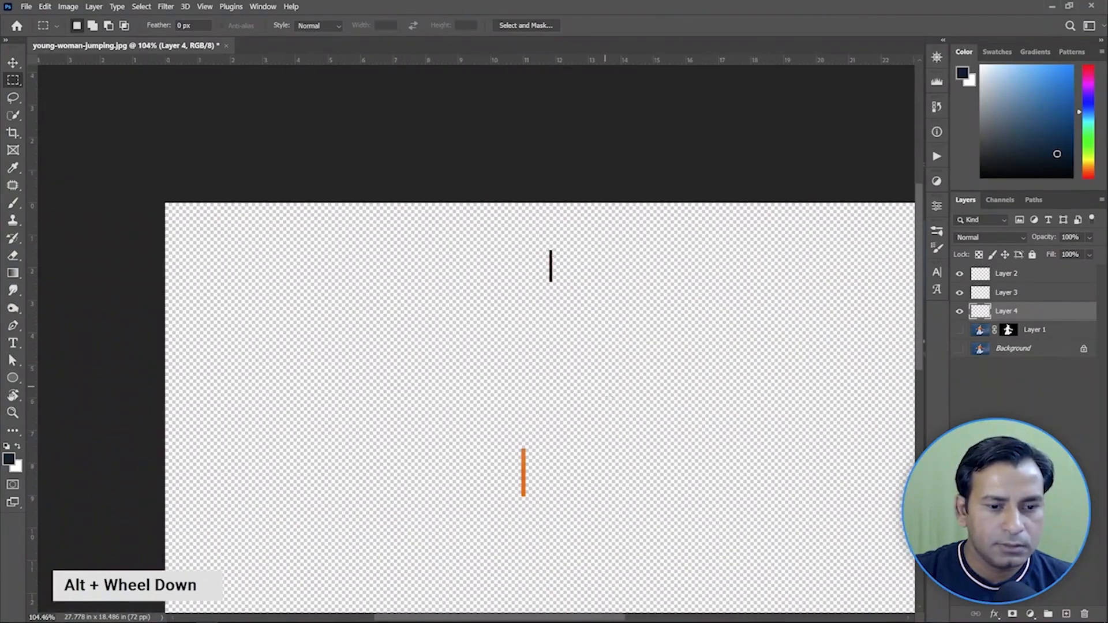
pyautogui.moveTo(544, 475); pyautogui.dragTo(521, 310)
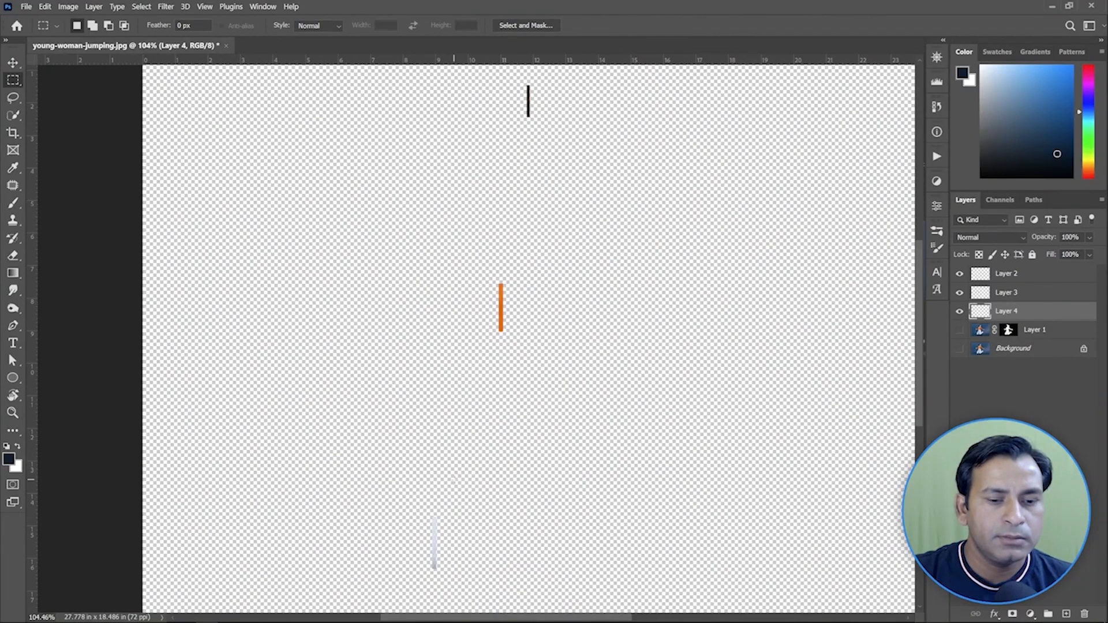
pyautogui.click(960, 329)
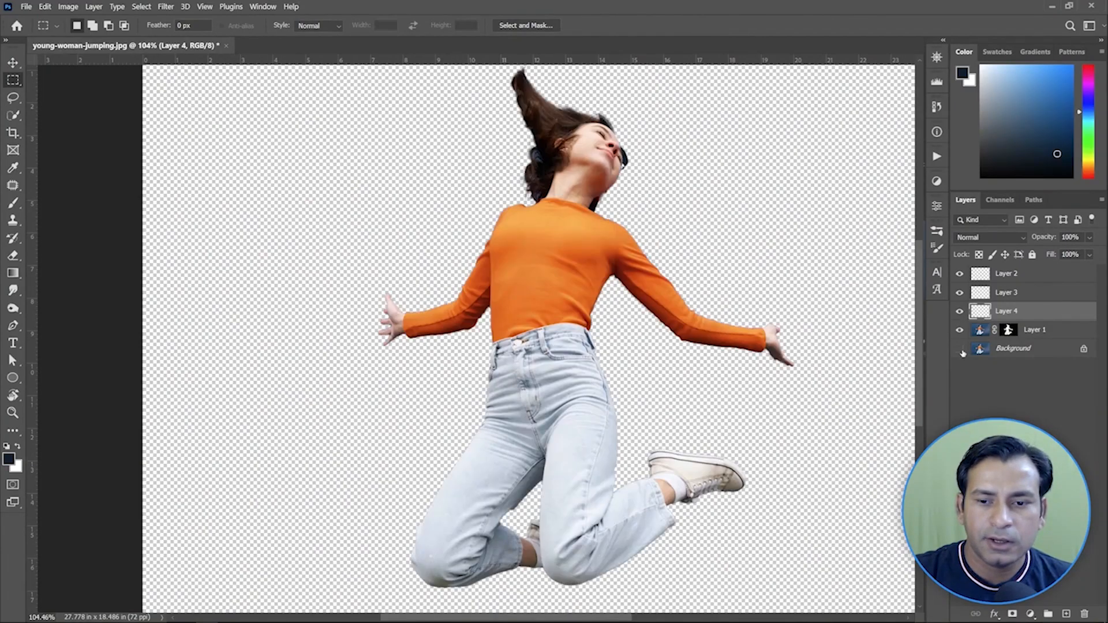
pyautogui.click(960, 349)
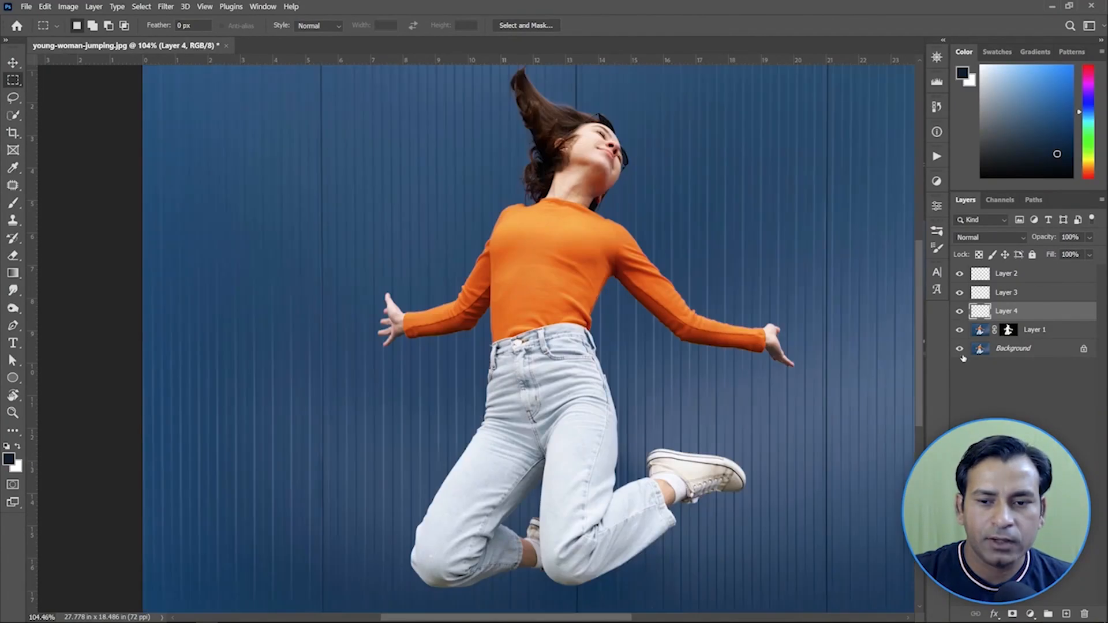
# Stretch the hair strip on Layer 4 horizontally to both canvas edges, 27.778 in wide, keeping its height, and commit the transform
pyautogui.click(16, 64)
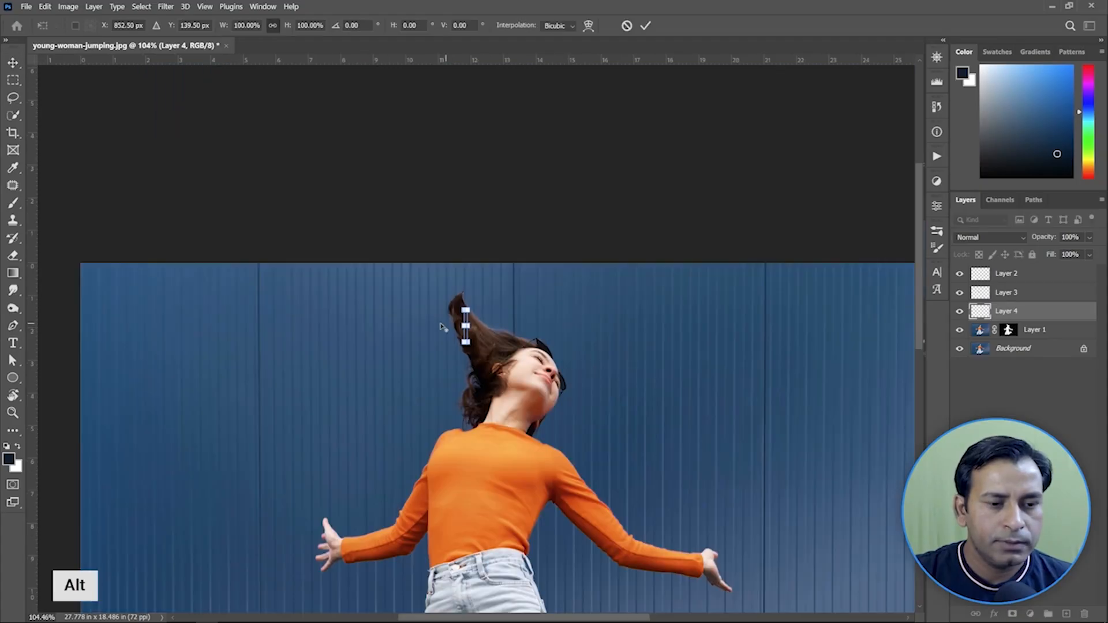
pyautogui.scroll(-2, 441, 328)
pyautogui.moveTo(586, 352); pyautogui.dragTo(555, 326)
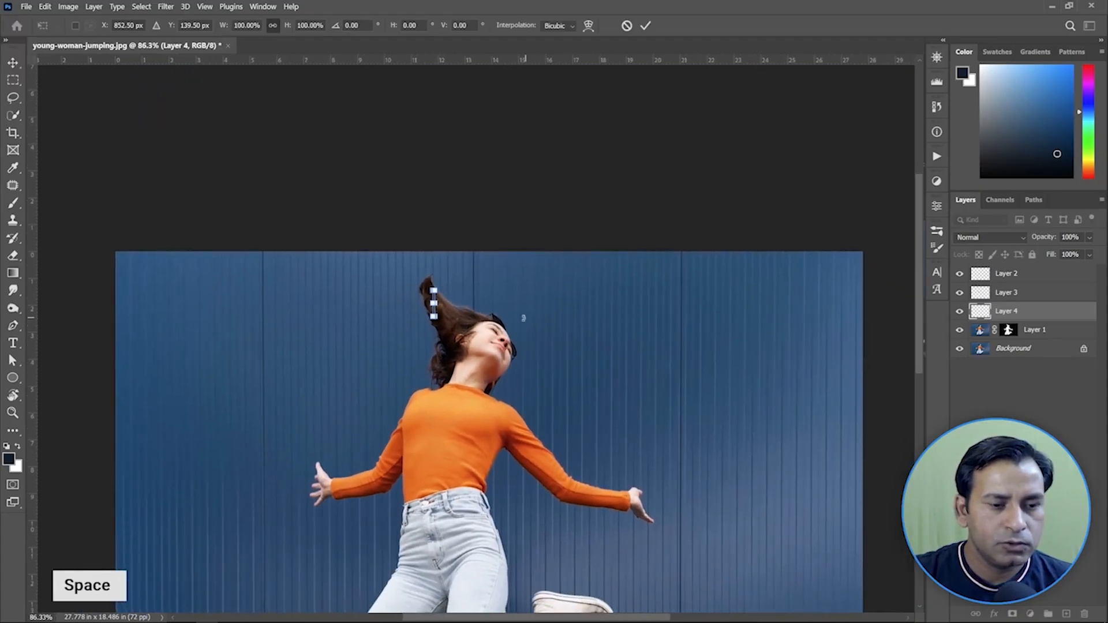
pyautogui.press('shift')
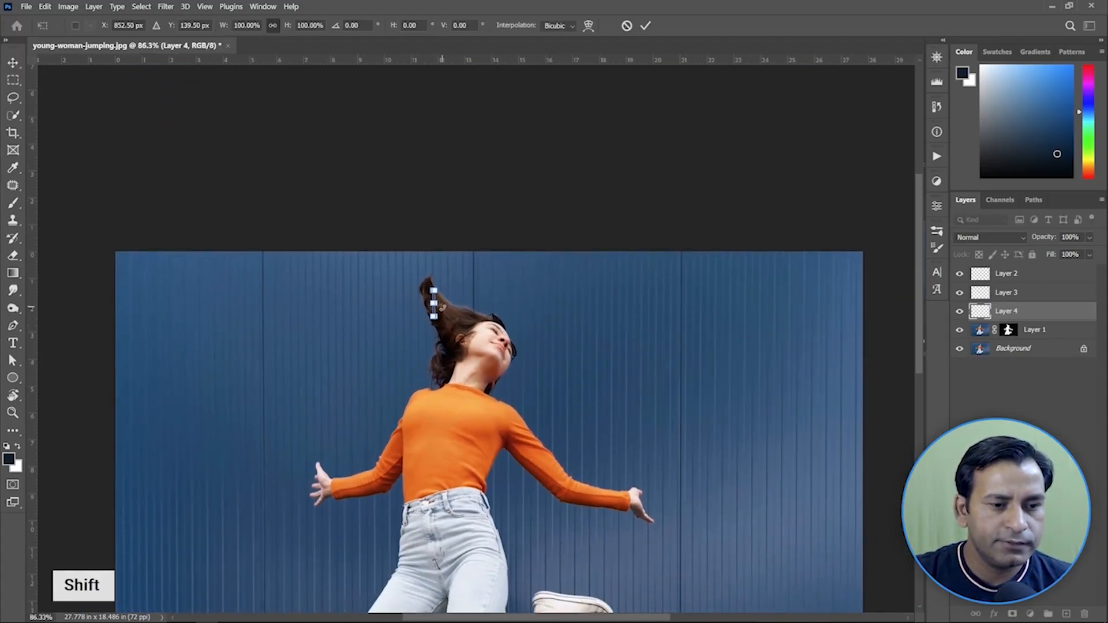
pyautogui.moveTo(439, 303); pyautogui.dragTo(863, 308)
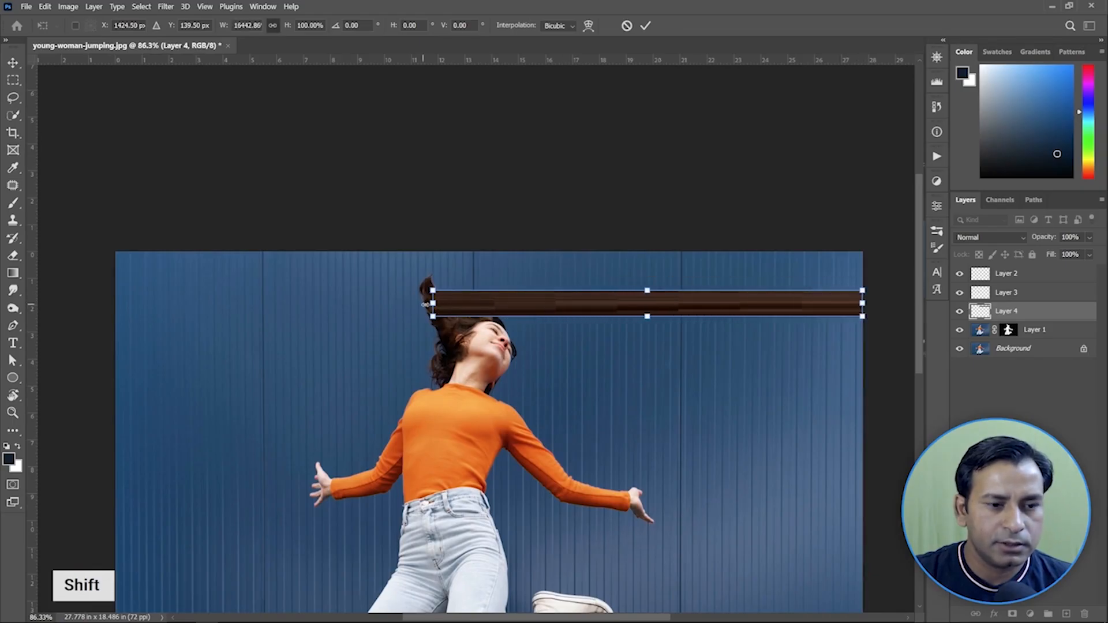
pyautogui.moveTo(434, 303); pyautogui.dragTo(116, 304)
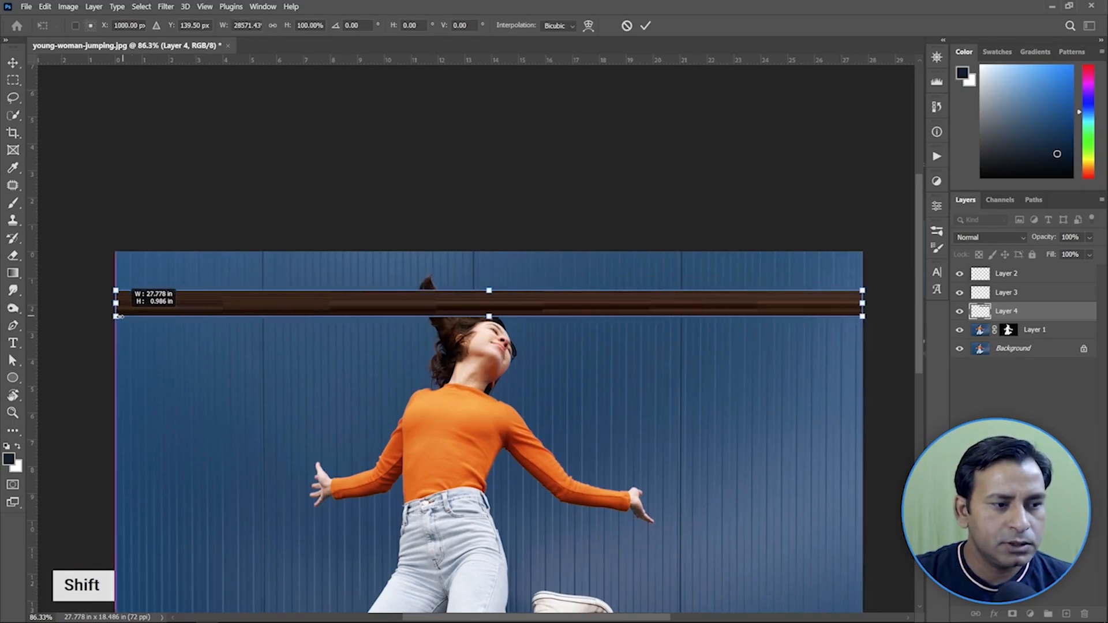
pyautogui.click(645, 26)
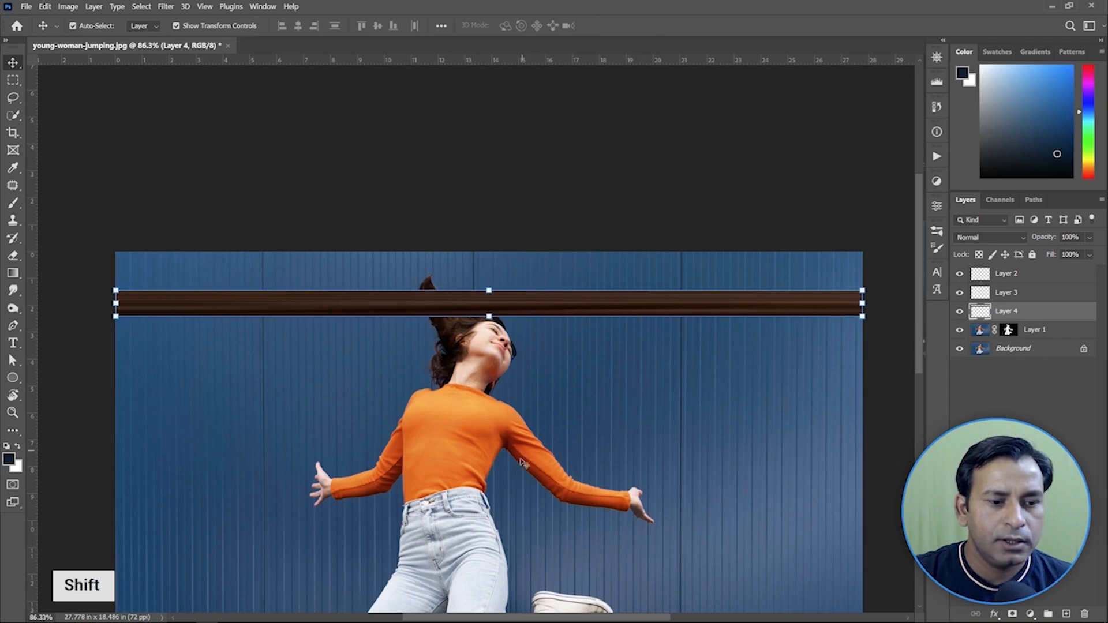
# Stretch the orange sweater strip on Layer 3 horizontally to both canvas edges, keeping its height, and commit the transform
pyautogui.moveTo(513, 485); pyautogui.dragTo(527, 383)
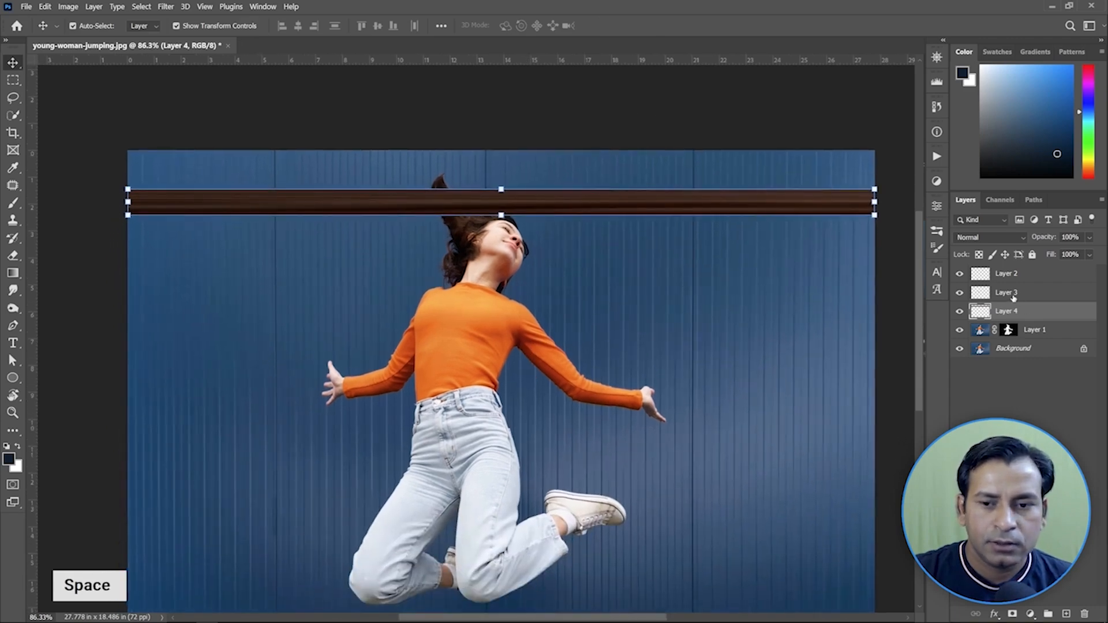
pyautogui.click(1014, 297)
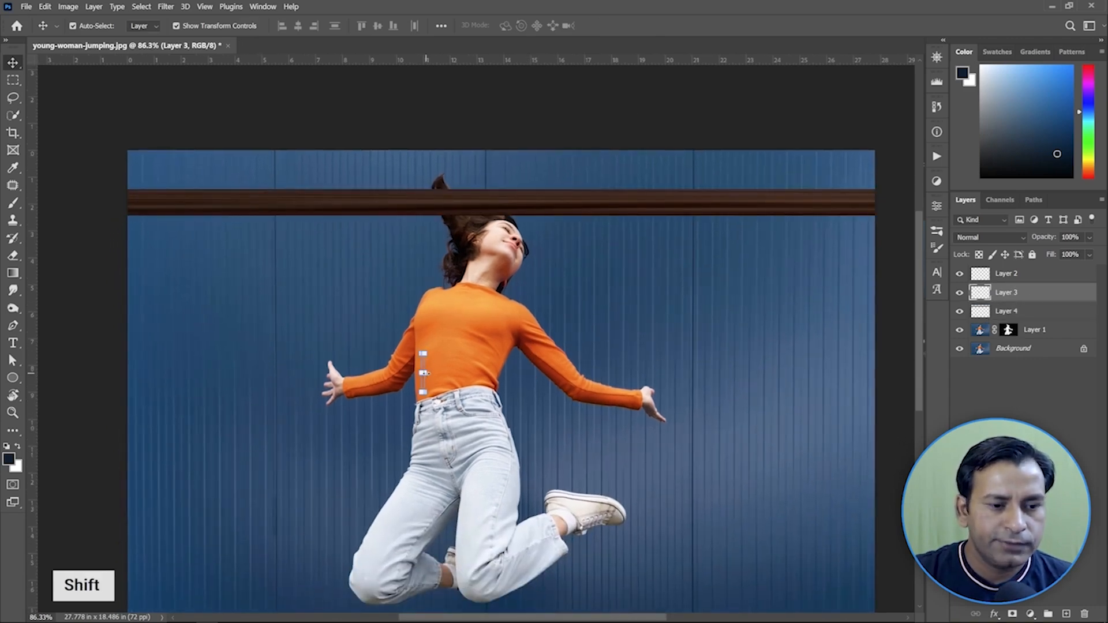
pyautogui.moveTo(428, 373); pyautogui.dragTo(874, 373)
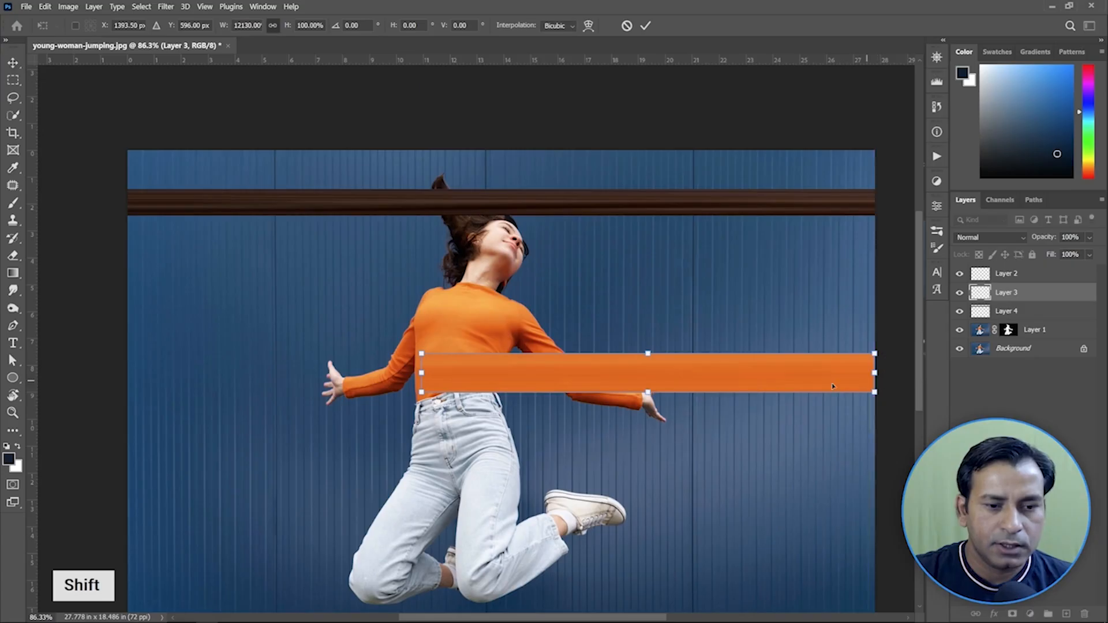
pyautogui.moveTo(420, 373); pyautogui.dragTo(128, 373)
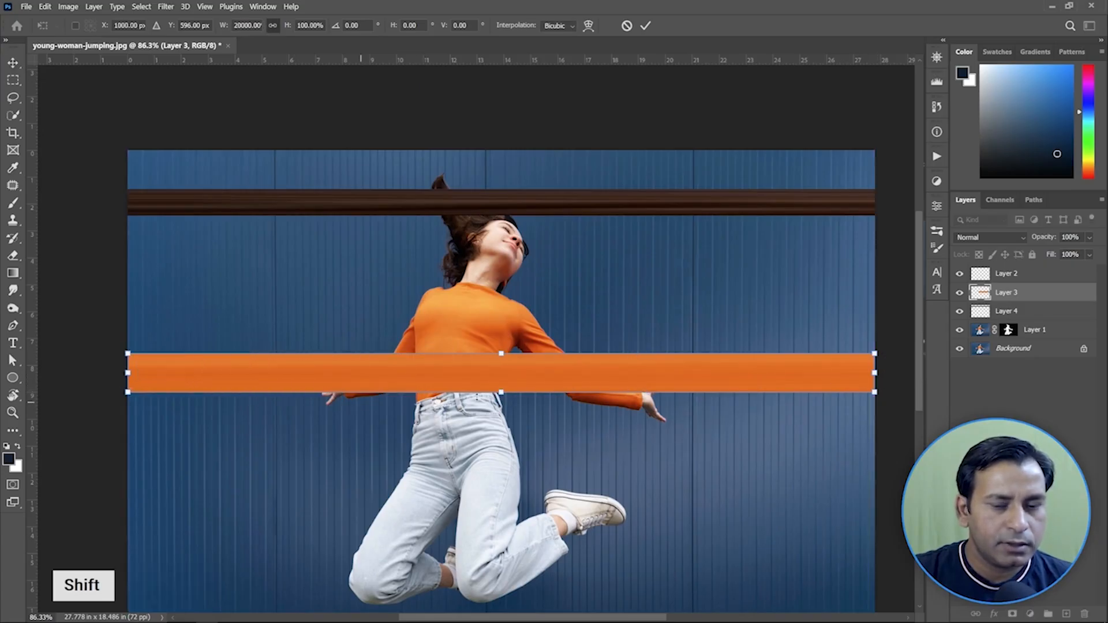
pyautogui.click(646, 26)
# Stretch the jeans strip on Layer 2 horizontally to both canvas edges, keeping its height, and commit the transform
pyautogui.click(1013, 275)
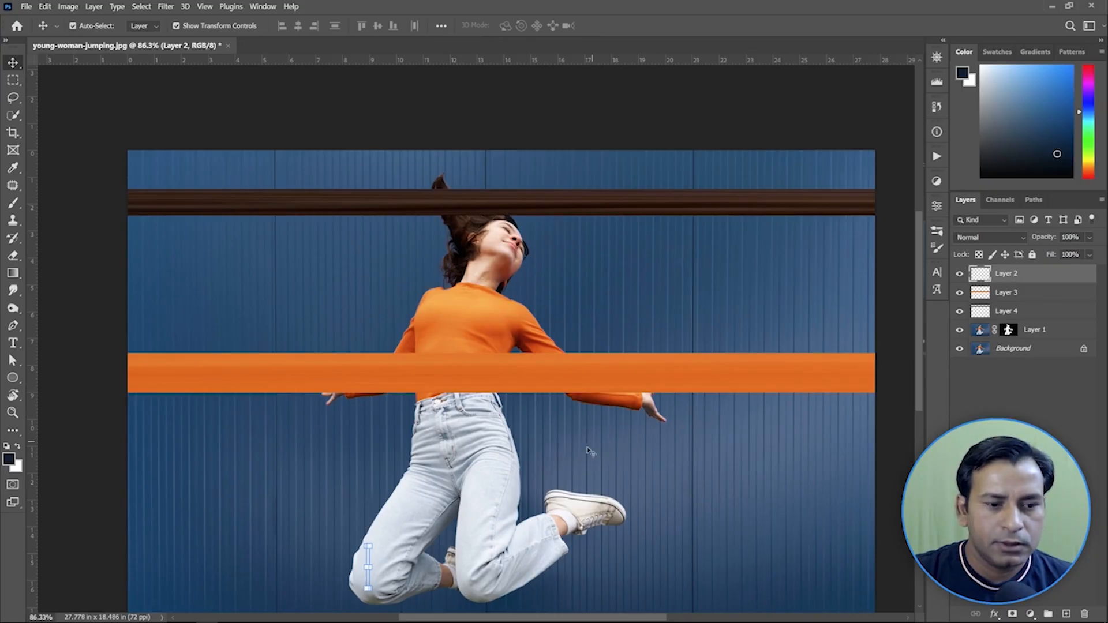
pyautogui.moveTo(590, 453); pyautogui.dragTo(597, 340)
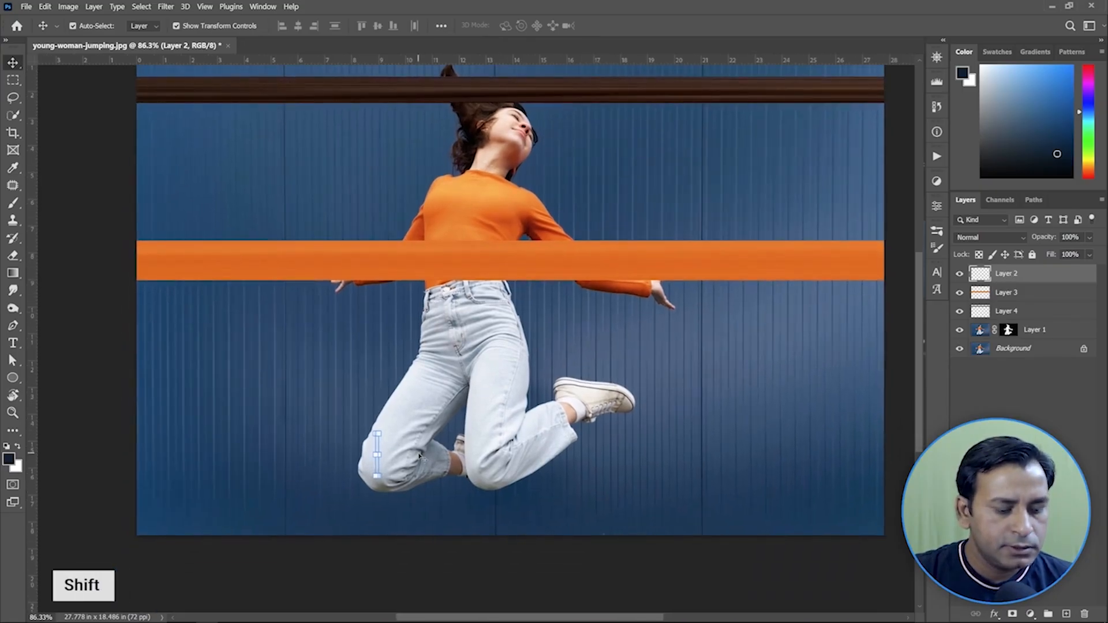
pyautogui.moveTo(381, 456); pyautogui.dragTo(887, 449)
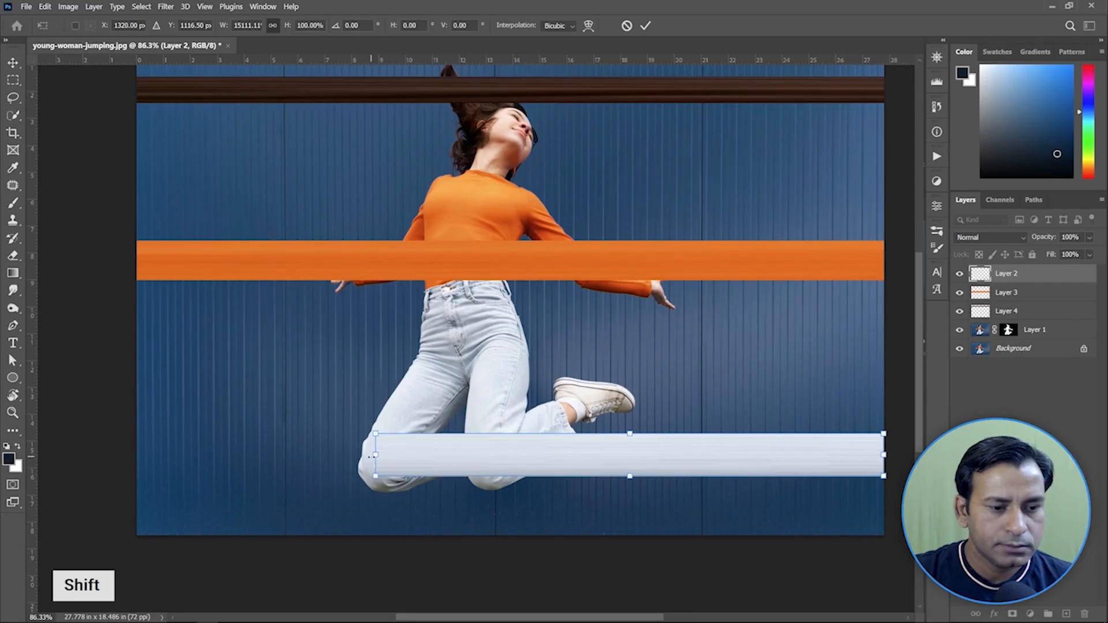
pyautogui.moveTo(369, 456); pyautogui.dragTo(137, 455)
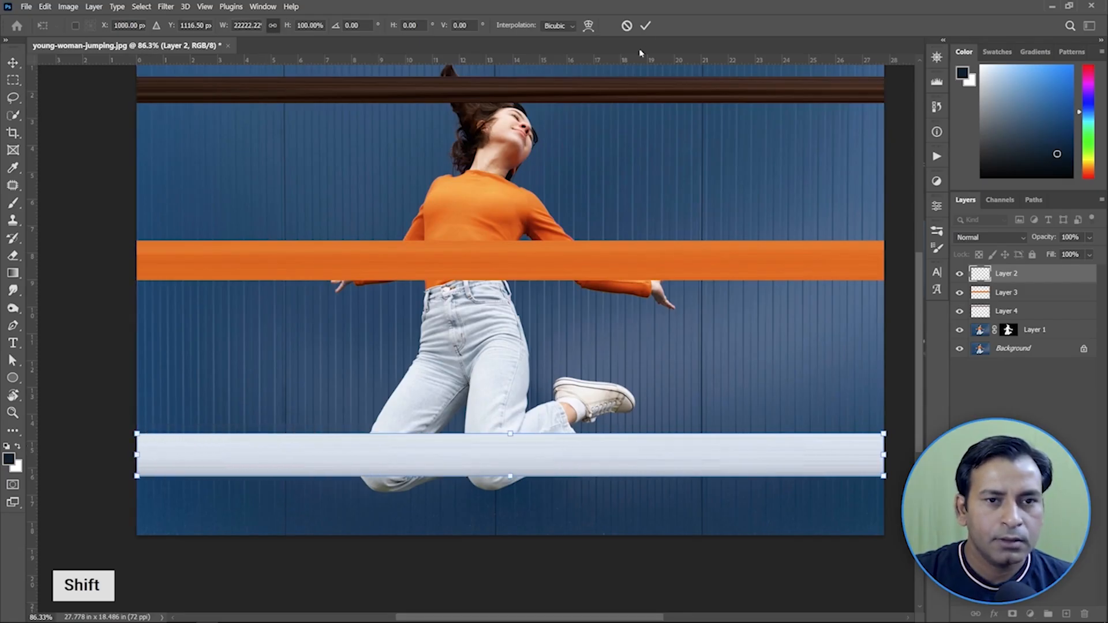
pyautogui.click(646, 25)
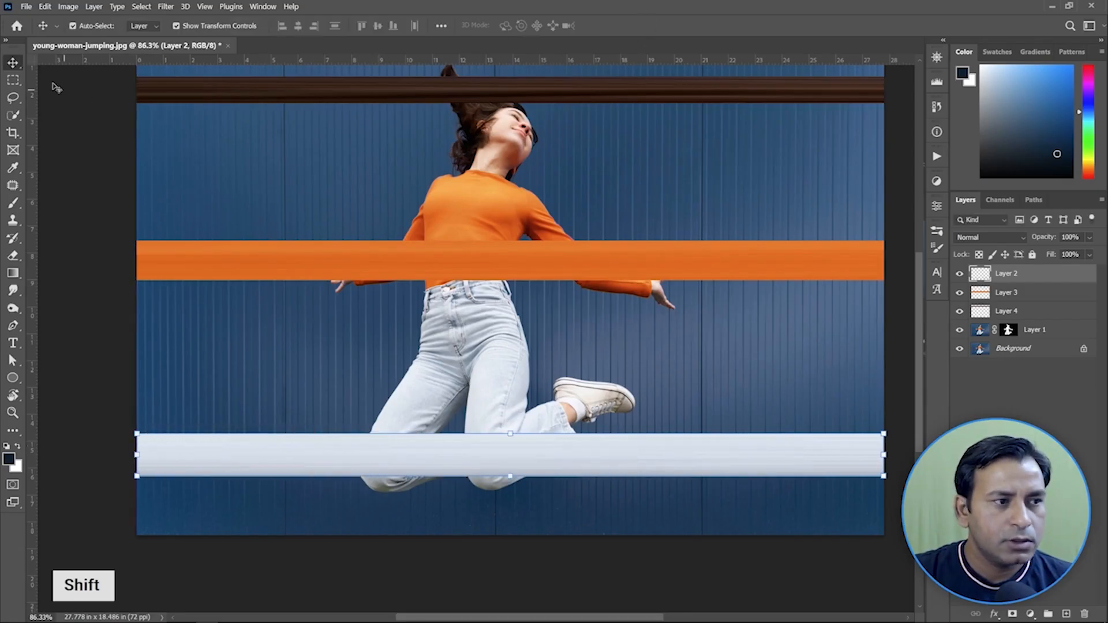
# Move the orange band down directly onto the jeans band's upper edge, and the brown hair band directly onto the orange one
pyautogui.moveTo(478, 265); pyautogui.dragTo(481, 418)
pyautogui.moveTo(554, 98); pyautogui.dragTo(560, 389)
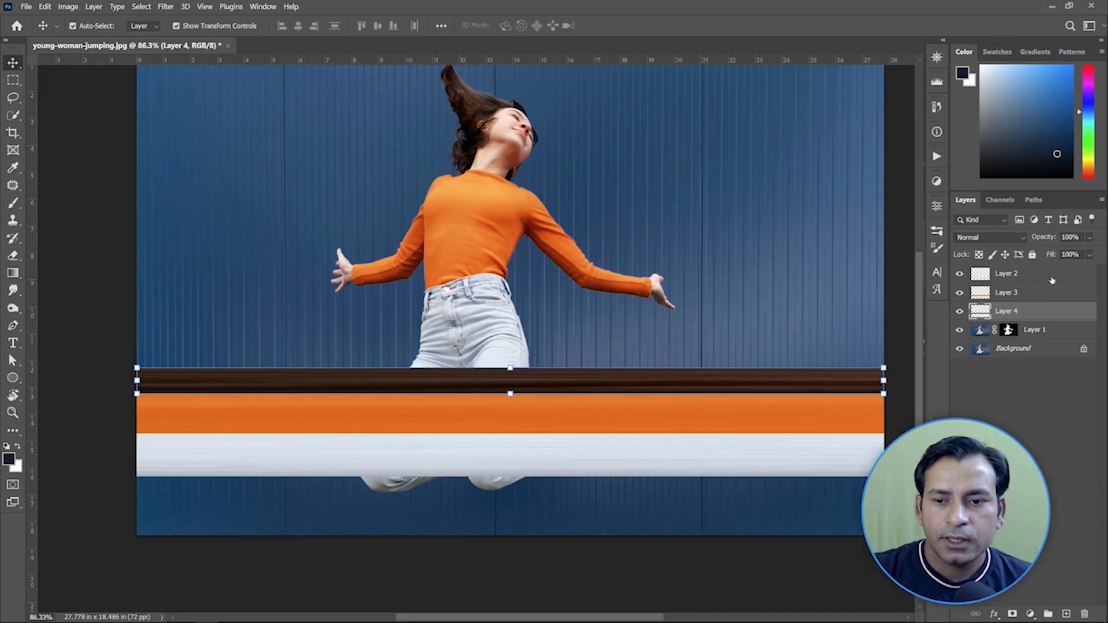
# Merge the three band layers, Layer 2, Layer 3 and Layer 4, into a single layer
pyautogui.click(1052, 276)
pyautogui.rightClick(1051, 276)
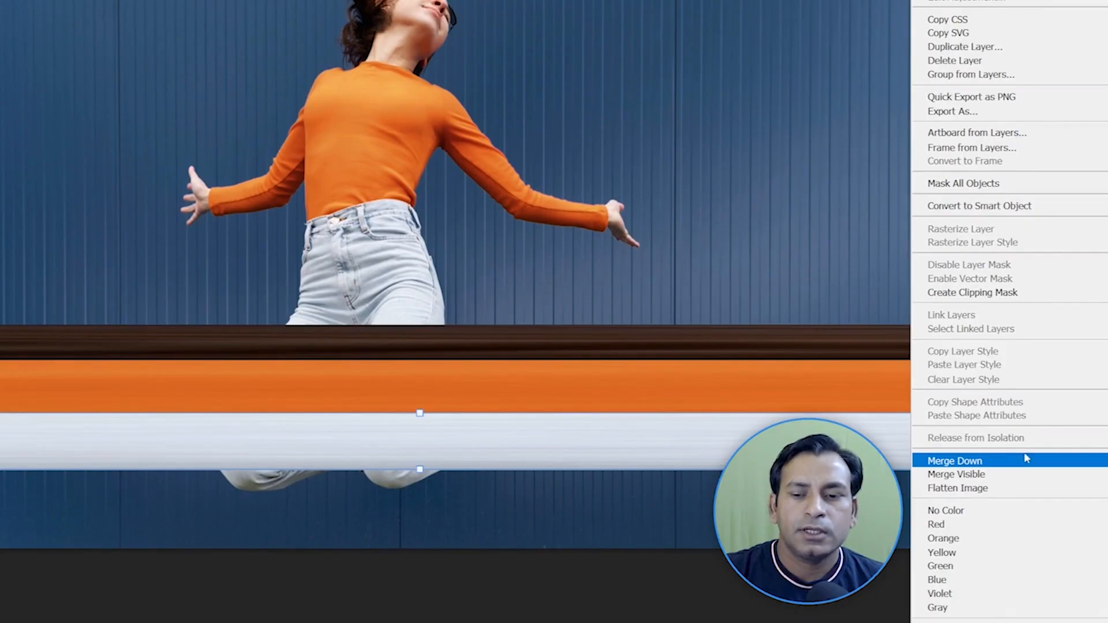
pyautogui.click(1076, 424)
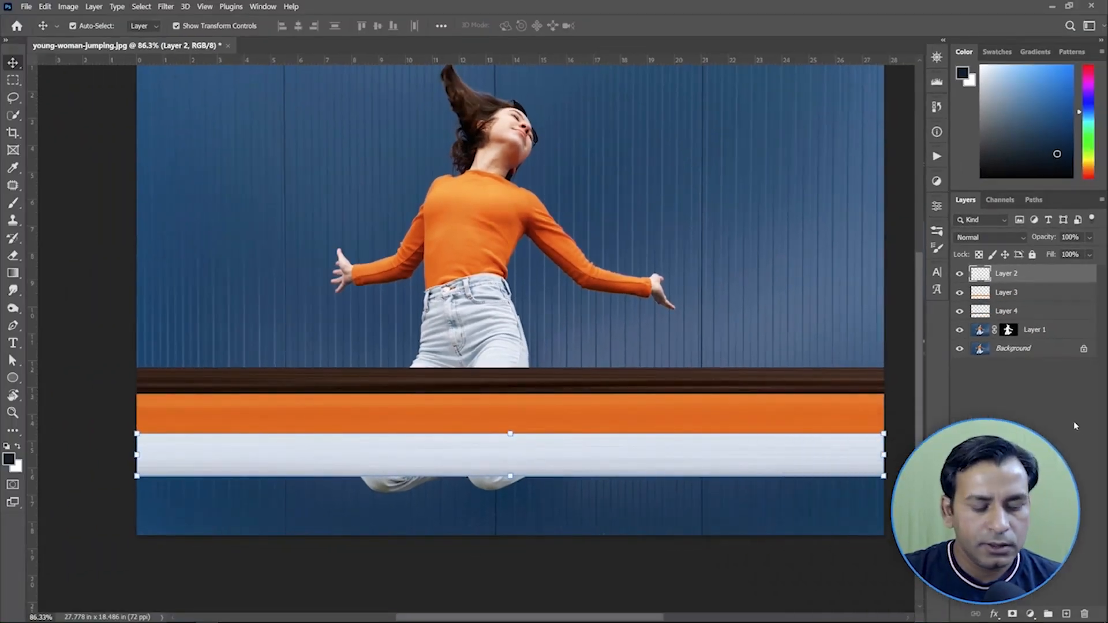
pyautogui.hotkey('ctrl', 'e')
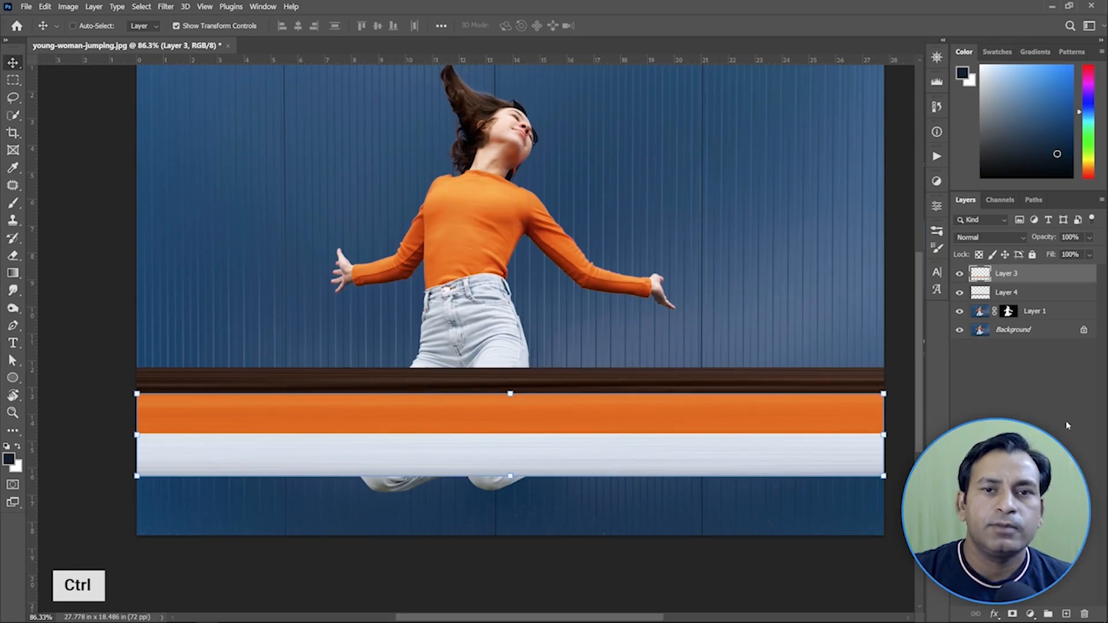
pyautogui.hotkey('ctrl', 'e')
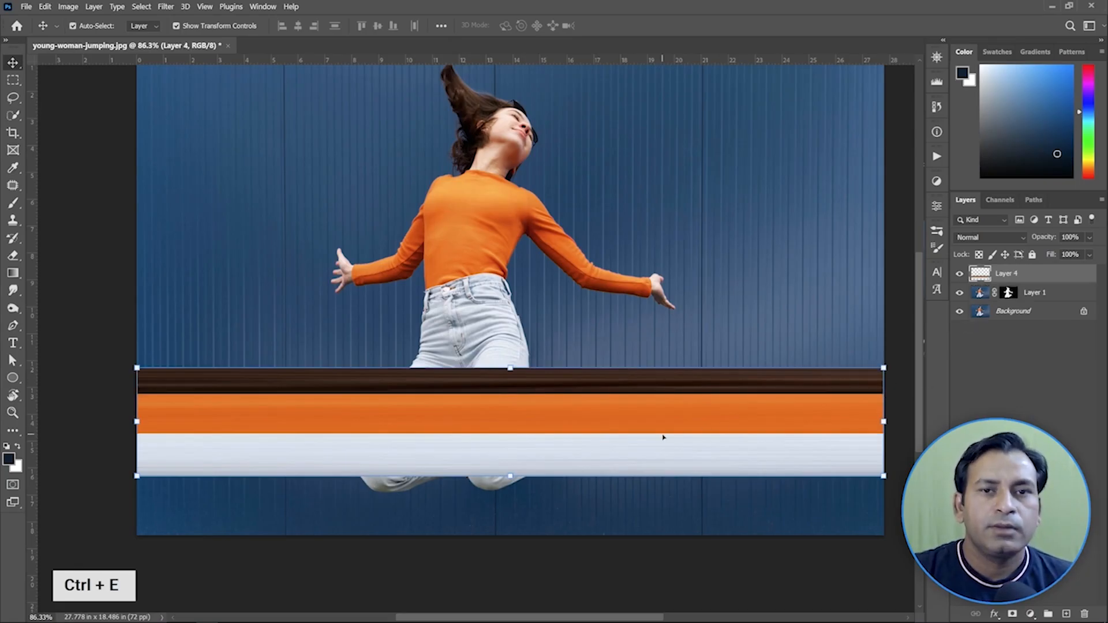
pyautogui.scroll(-1, 670, 437)
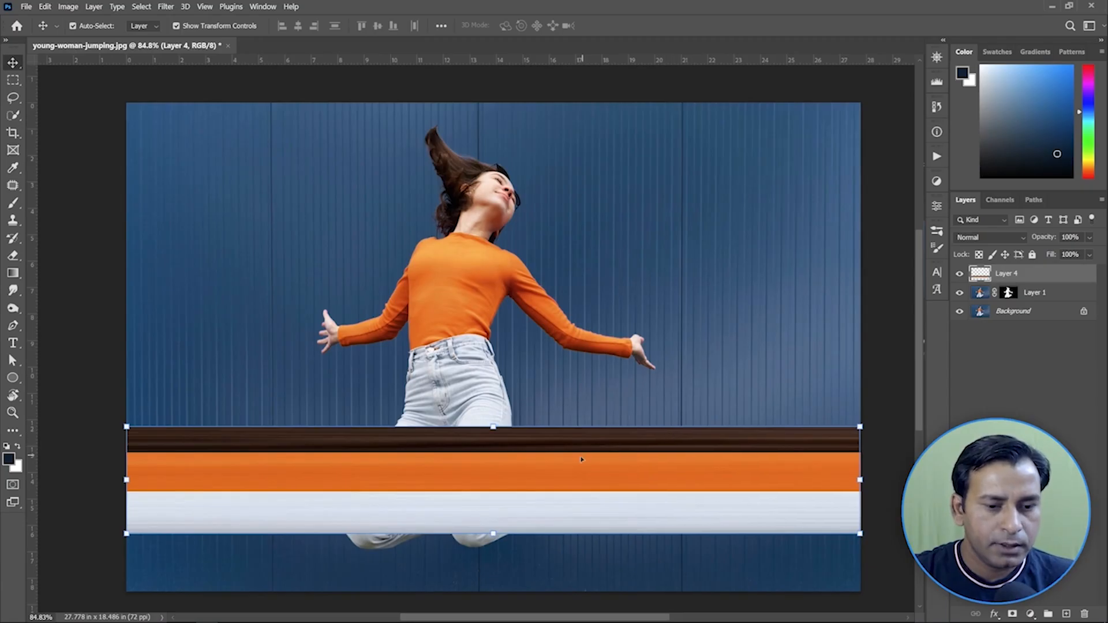
# Move the merged colour bands up to the middle of the canvas and open the Polar Coordinates filter for them
pyautogui.moveTo(582, 460); pyautogui.dragTo(583, 333)
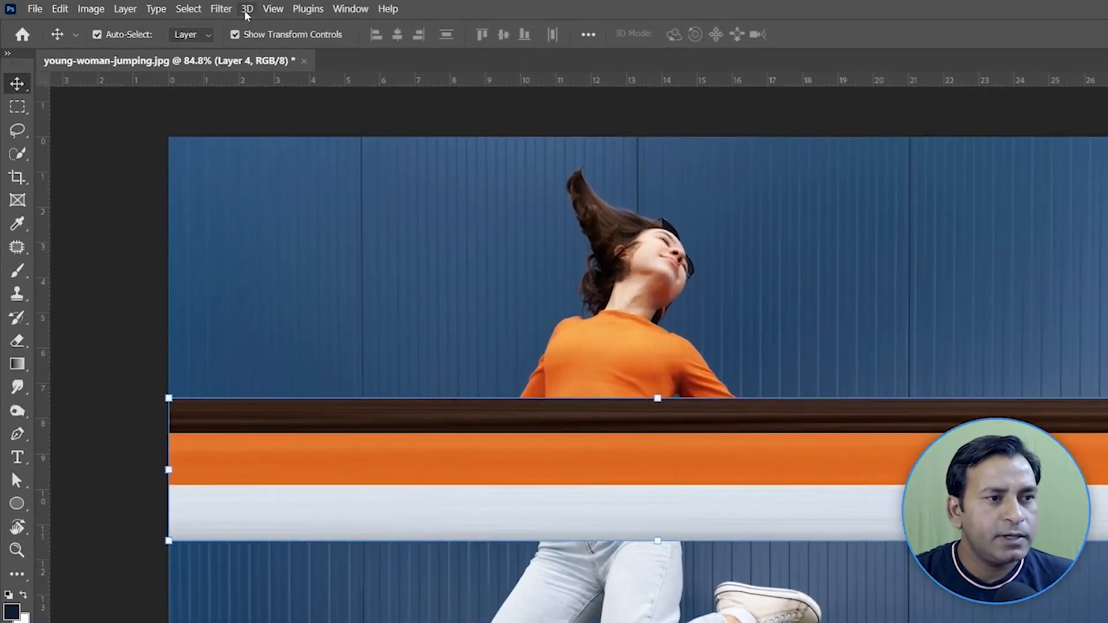
pyautogui.click(170, 7)
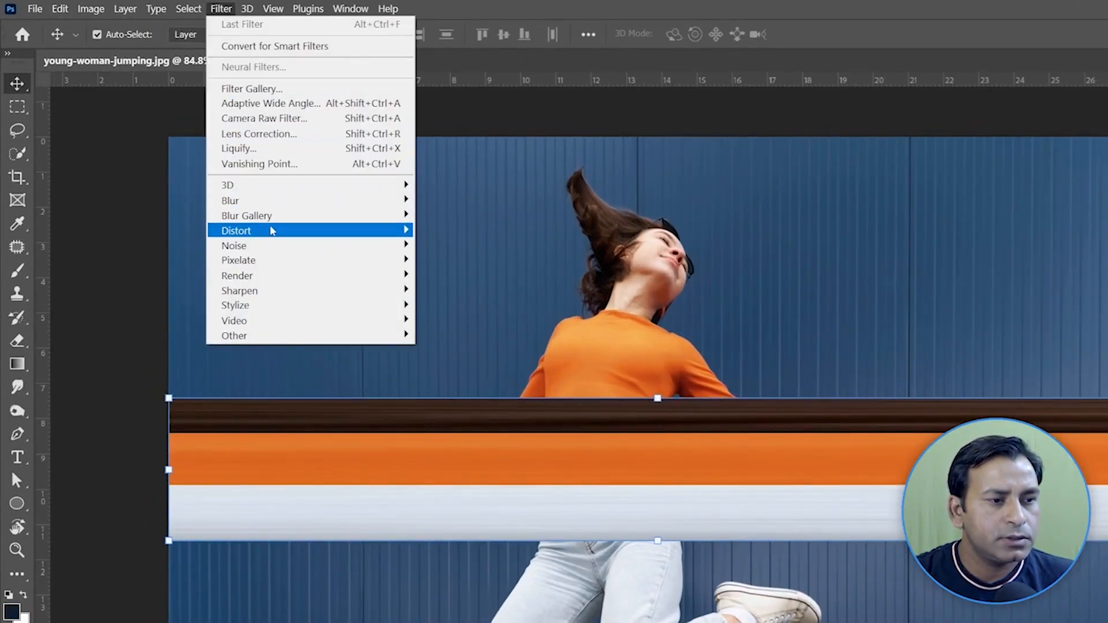
pyautogui.moveTo(272, 231)
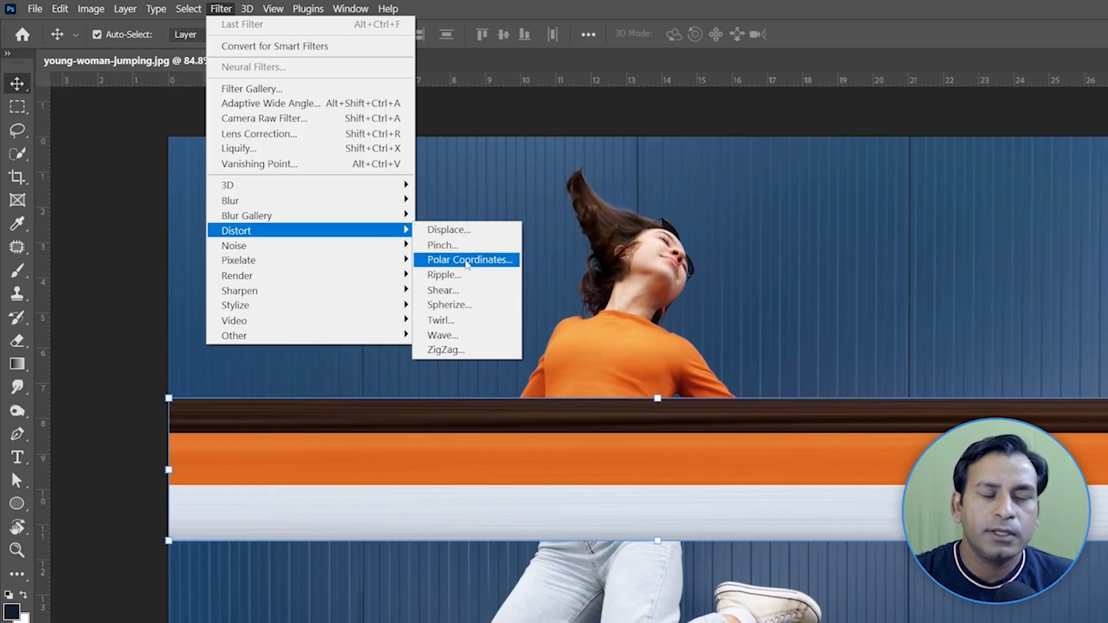
pyautogui.click(467, 260)
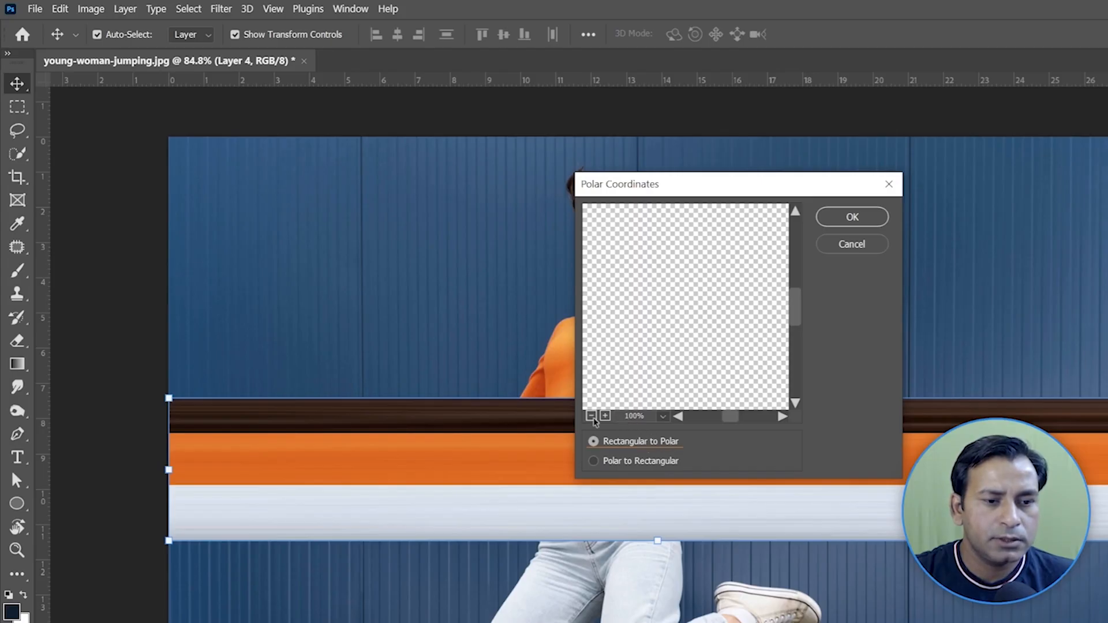
pyautogui.click(591, 417)
pyautogui.click(590, 417)
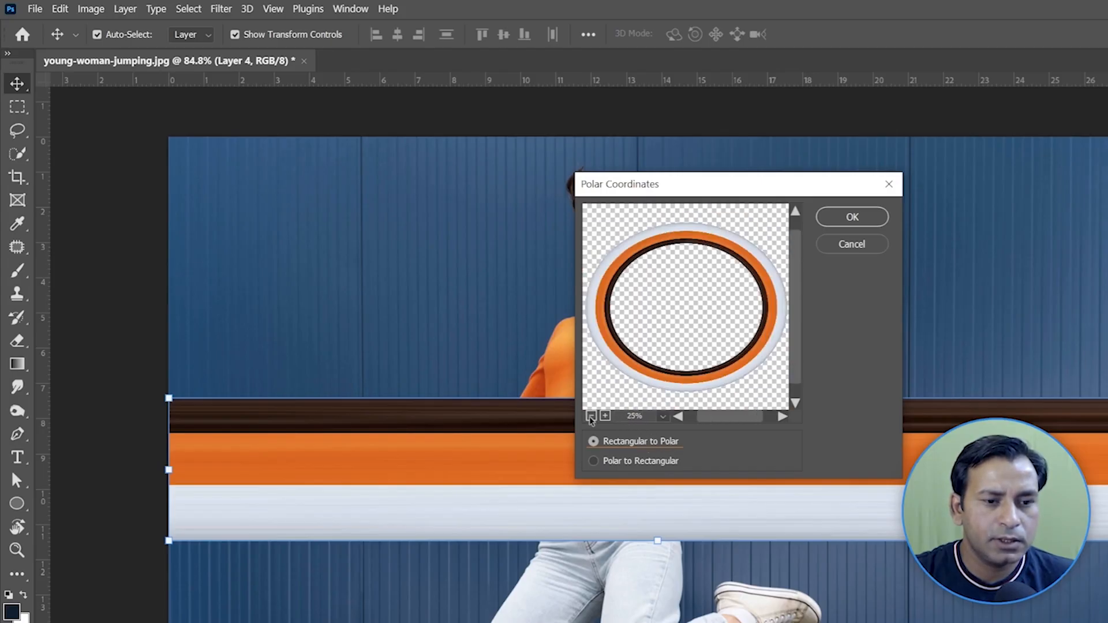
pyautogui.click(591, 417)
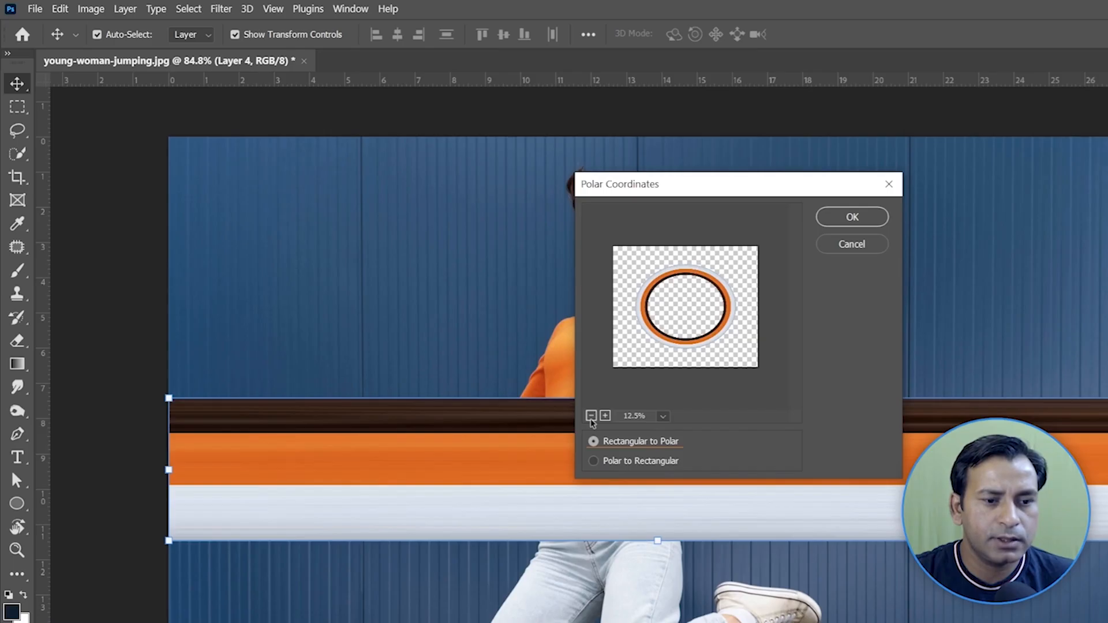
pyautogui.click(592, 418)
pyautogui.click(605, 417)
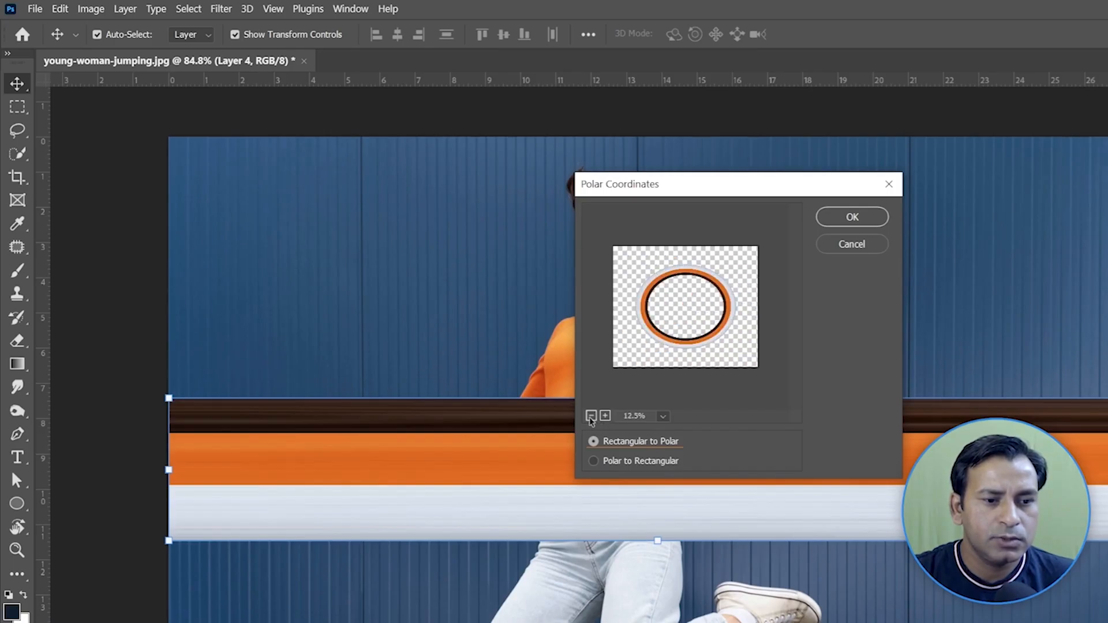
pyautogui.click(591, 417)
pyautogui.click(606, 417)
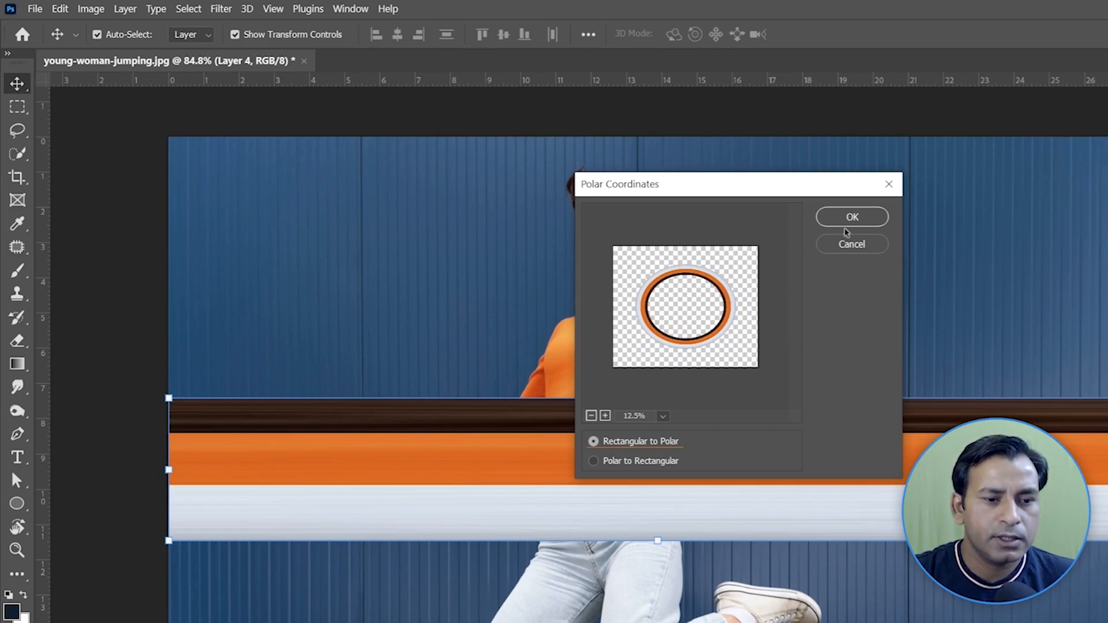
# Preview the Polar to Rectangular option, but apply the Polar Coordinates filter to the bands with Rectangular to Polar
pyautogui.click(595, 461)
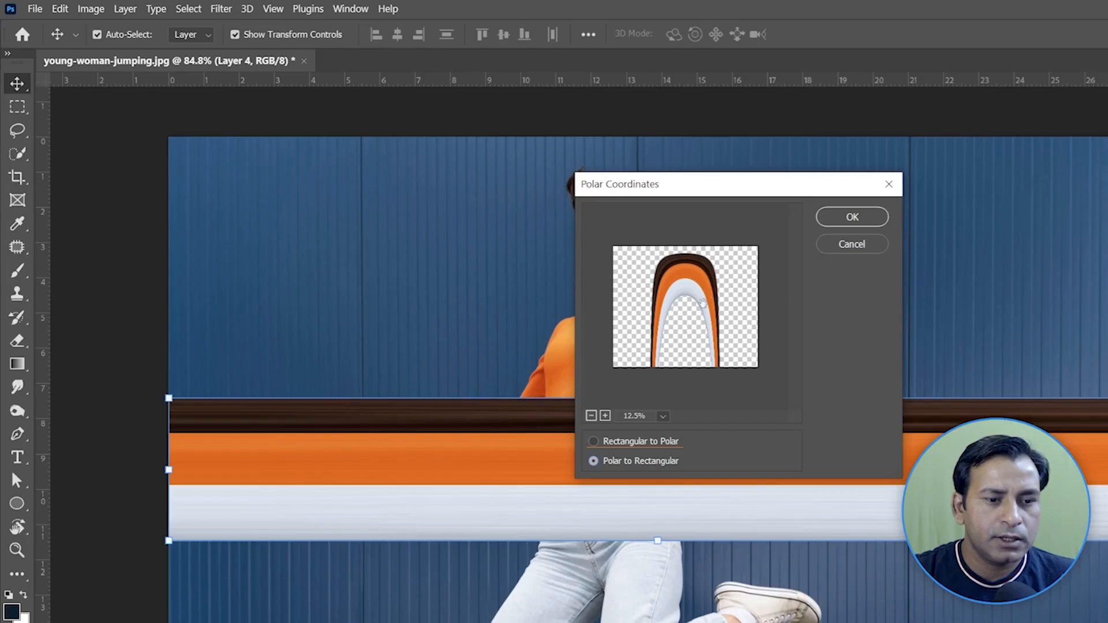
pyautogui.click(592, 416)
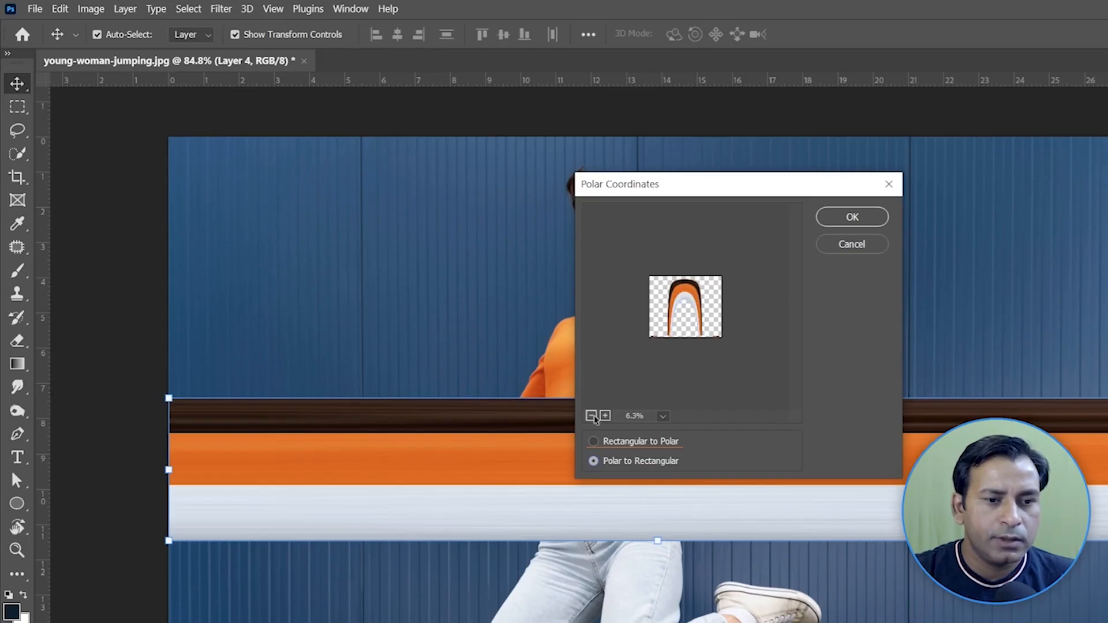
pyautogui.click(606, 416)
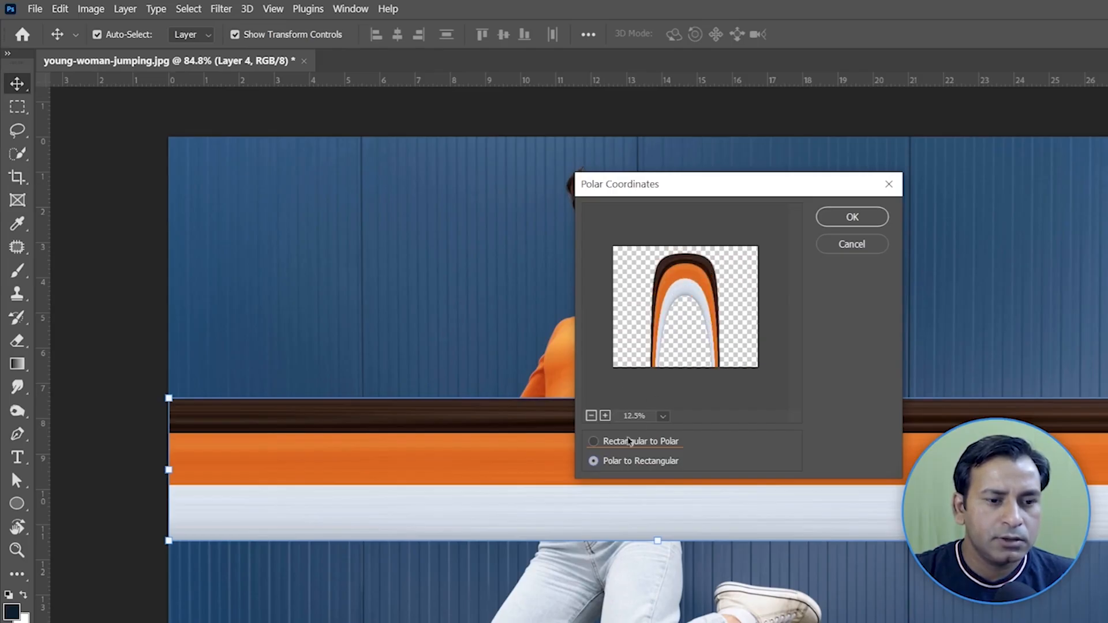
pyautogui.click(594, 444)
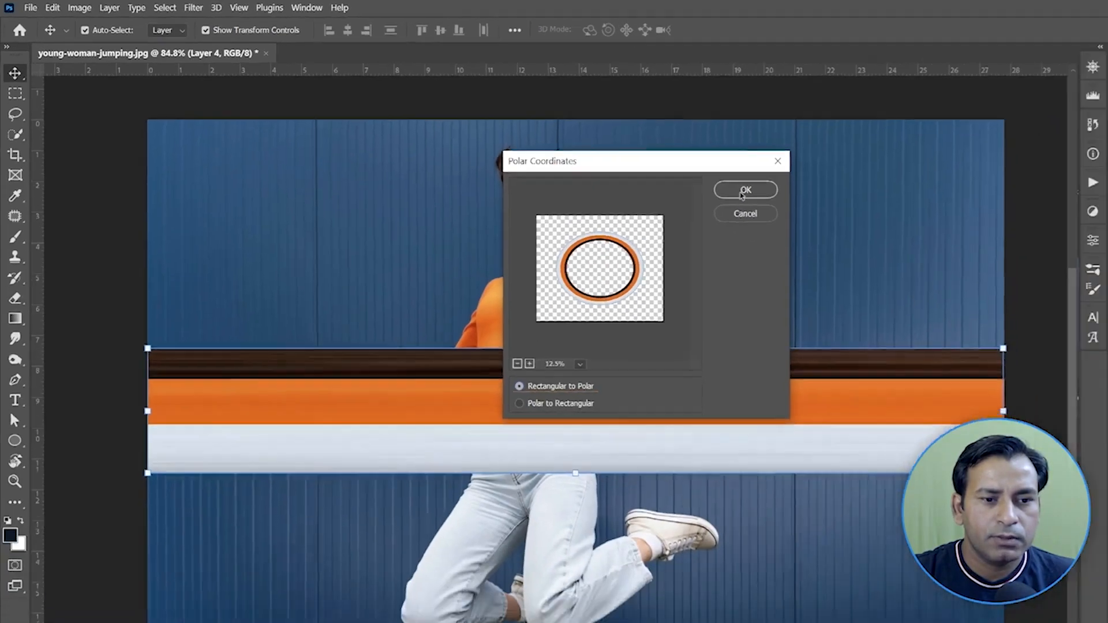
pyautogui.click(745, 190)
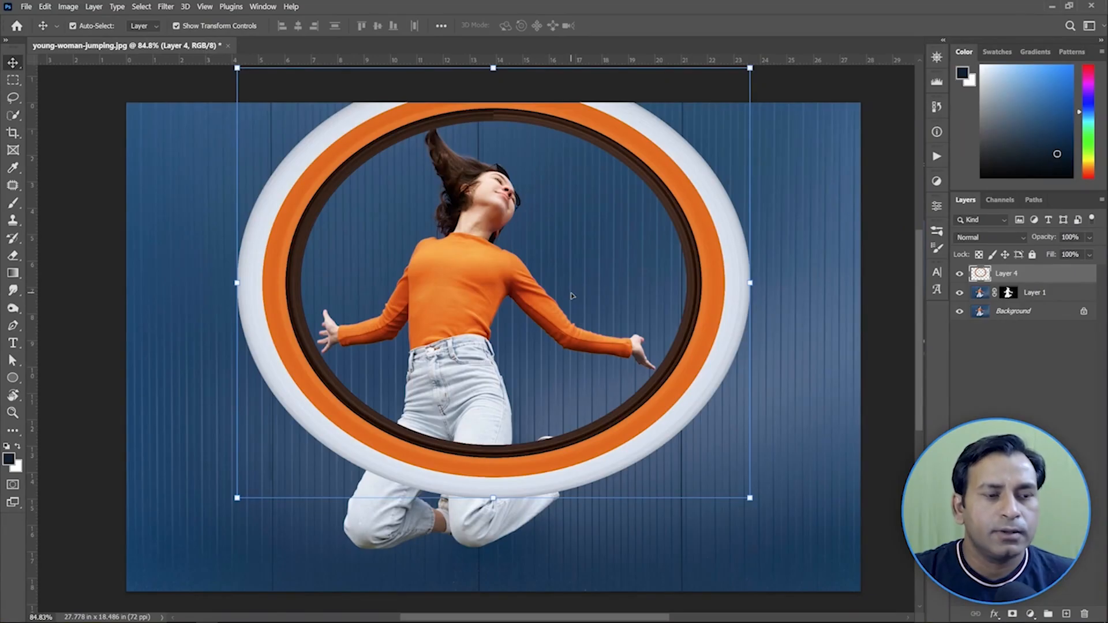
# Narrow the oval ring to 85.20% width so it forms a circle, commit the transform, and position it around the woman
pyautogui.scroll(-3, 571, 296)
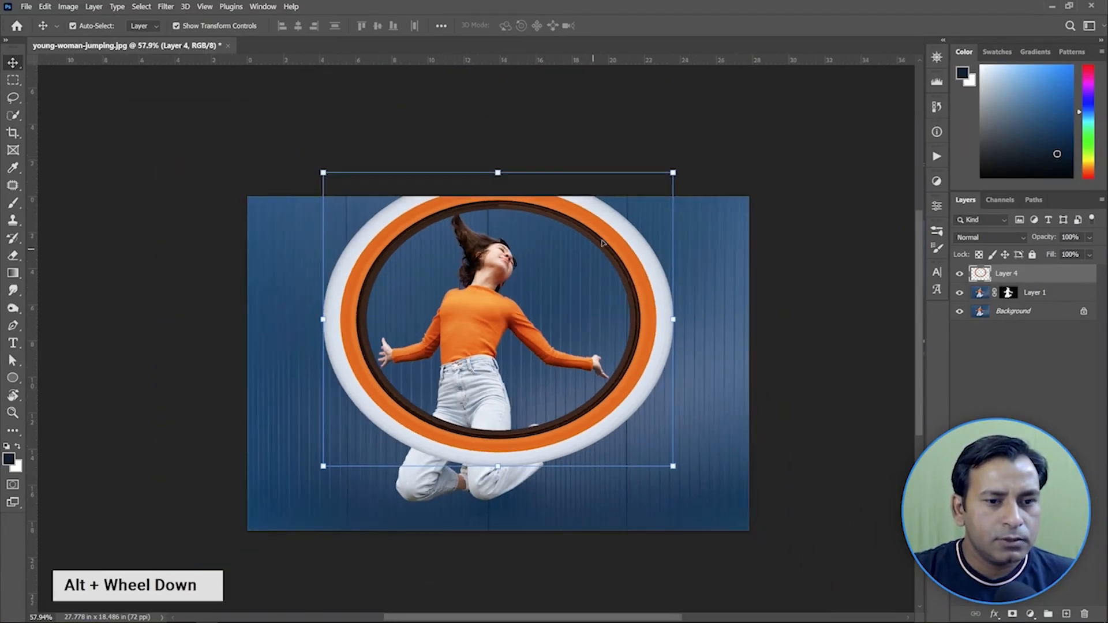
pyautogui.moveTo(606, 243); pyautogui.dragTo(595, 270)
pyautogui.moveTo(591, 278); pyautogui.dragTo(592, 278)
pyautogui.moveTo(660, 364); pyautogui.dragTo(633, 363)
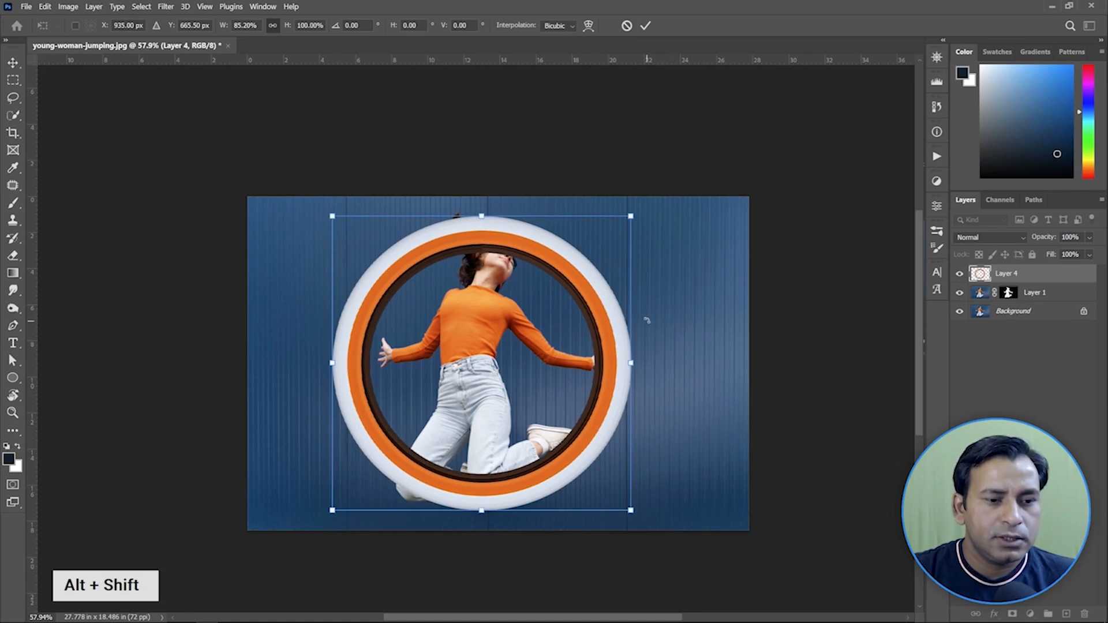
pyautogui.click(646, 25)
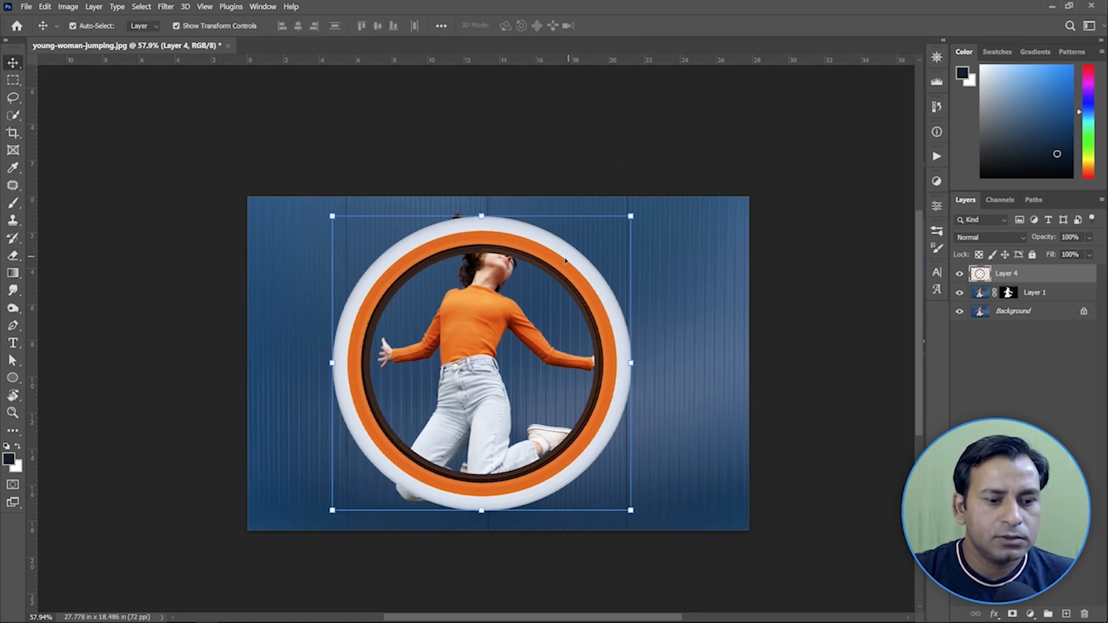
pyautogui.moveTo(553, 260); pyautogui.dragTo(550, 264)
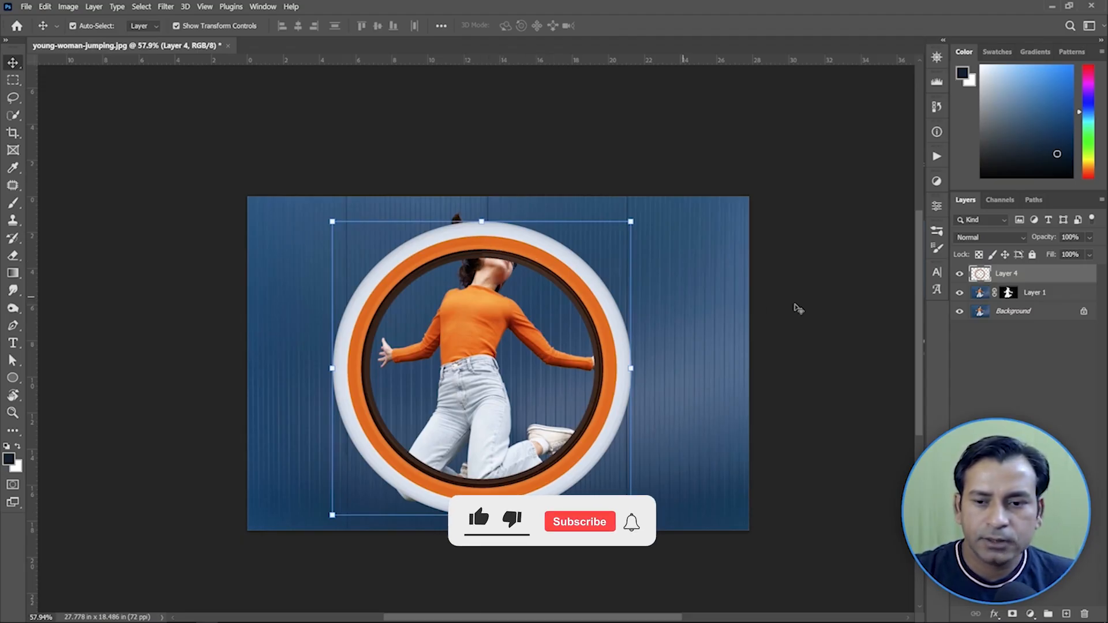
# Place the ring's Layer 4 beneath the woman's cutout on Layer 1 and add a layer mask to it
pyautogui.moveTo(1049, 276); pyautogui.dragTo(1049, 304)
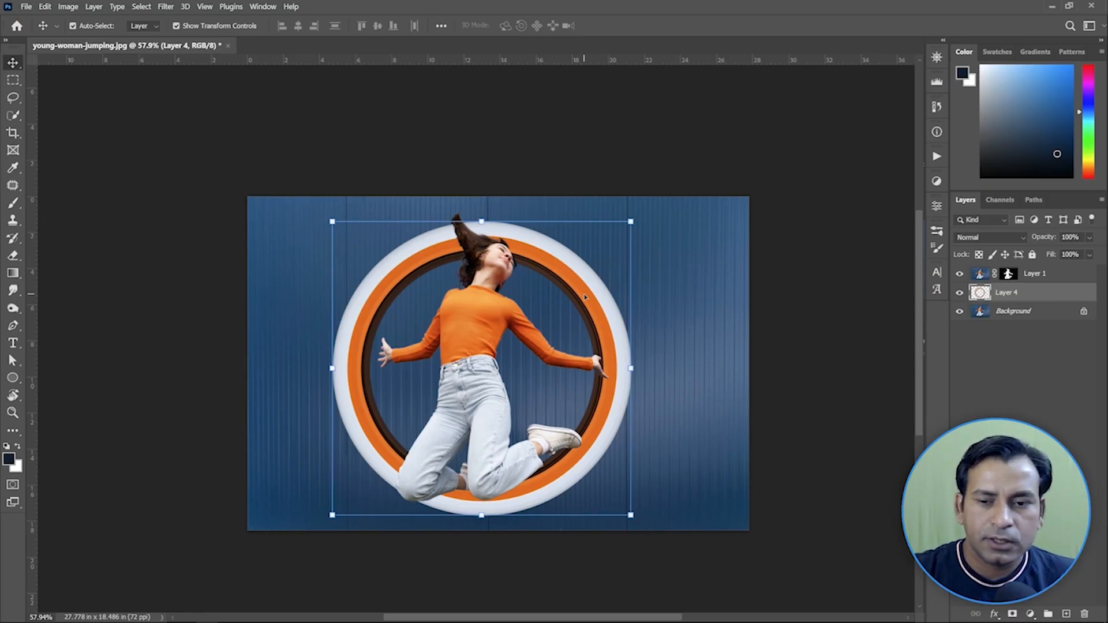
pyautogui.click(1012, 615)
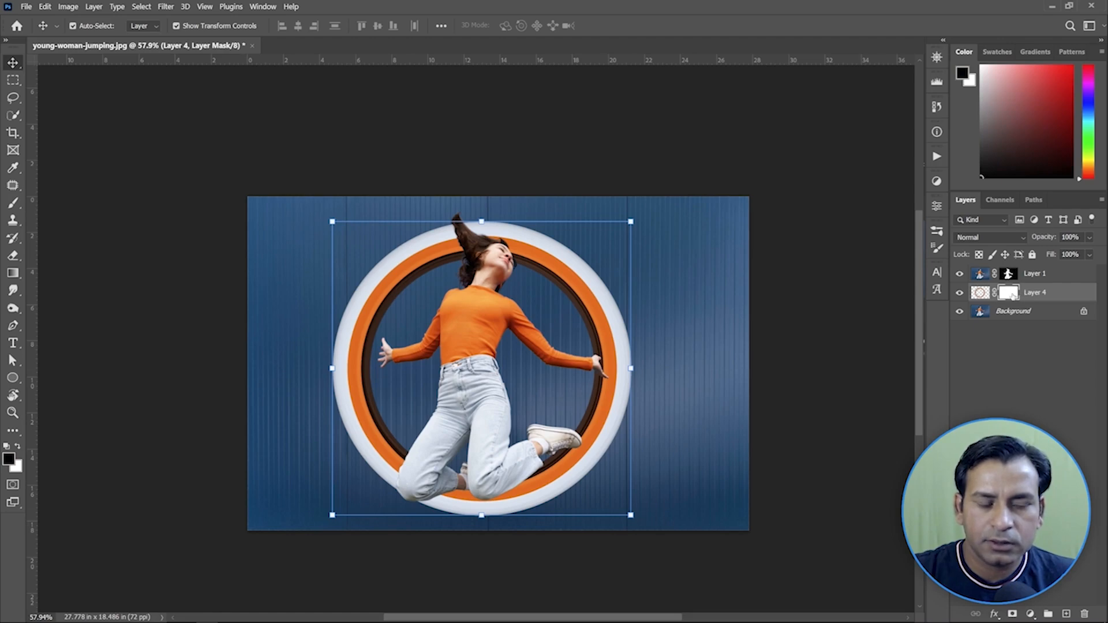
# With a soft brush enlarged to 271 px, paint black on Layer 4's mask over the ring between the woman's head and outstretched right-side hand
pyautogui.press('b')
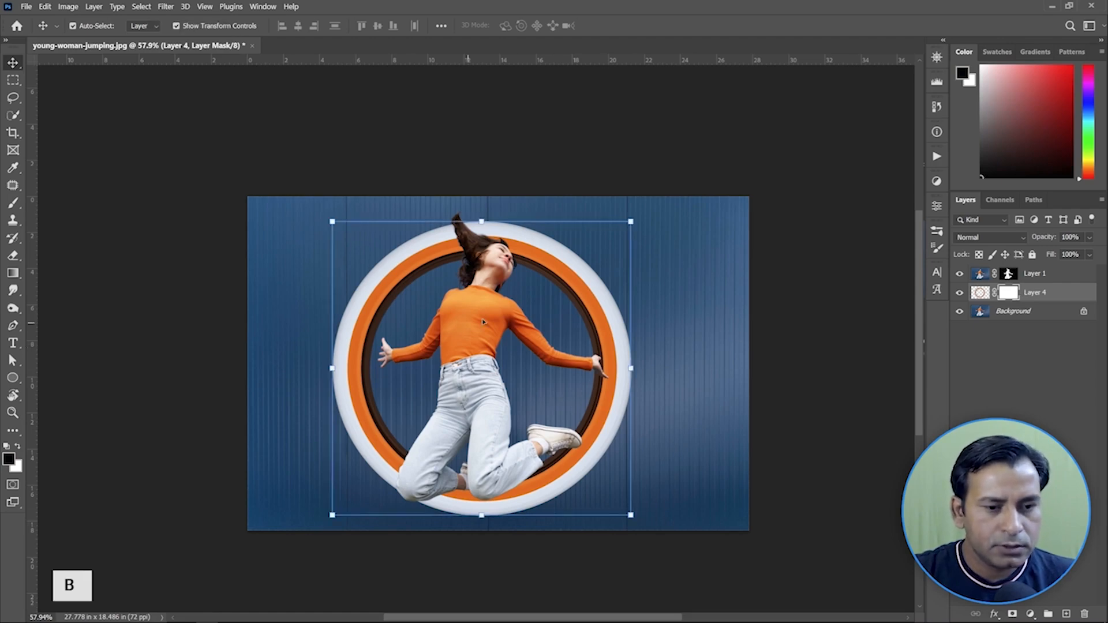
pyautogui.keyDown('alt'); pyautogui.rightClick(552, 293); pyautogui.keyUp('alt')
pyautogui.press('alt')
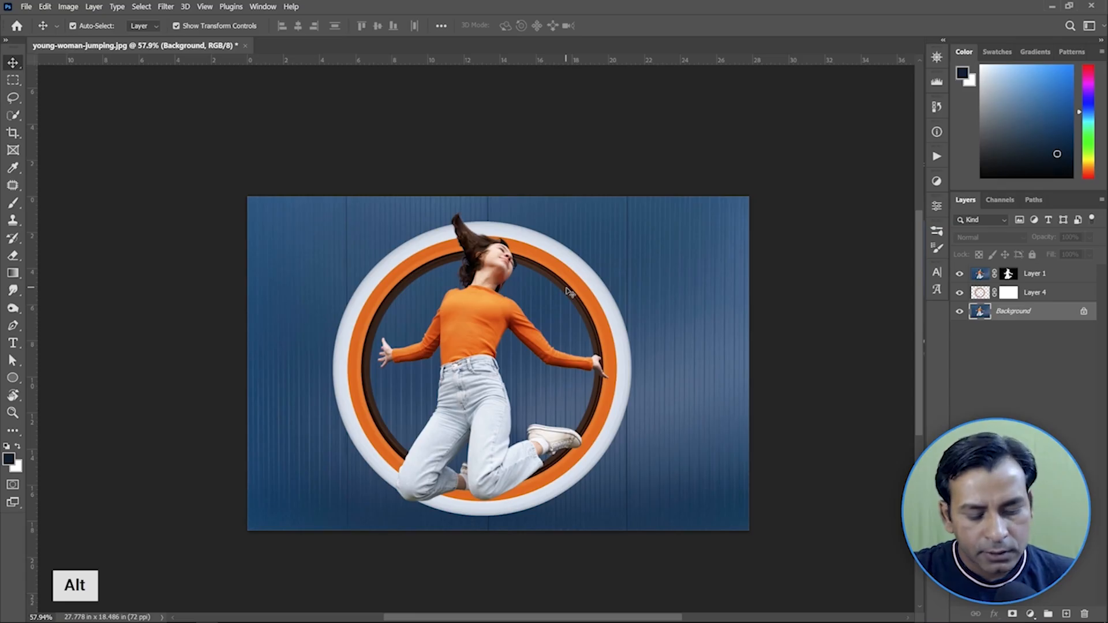
pyautogui.press('b')
pyautogui.keyDown('alt'); pyautogui.rightClick(554, 293); pyautogui.keyUp('alt')
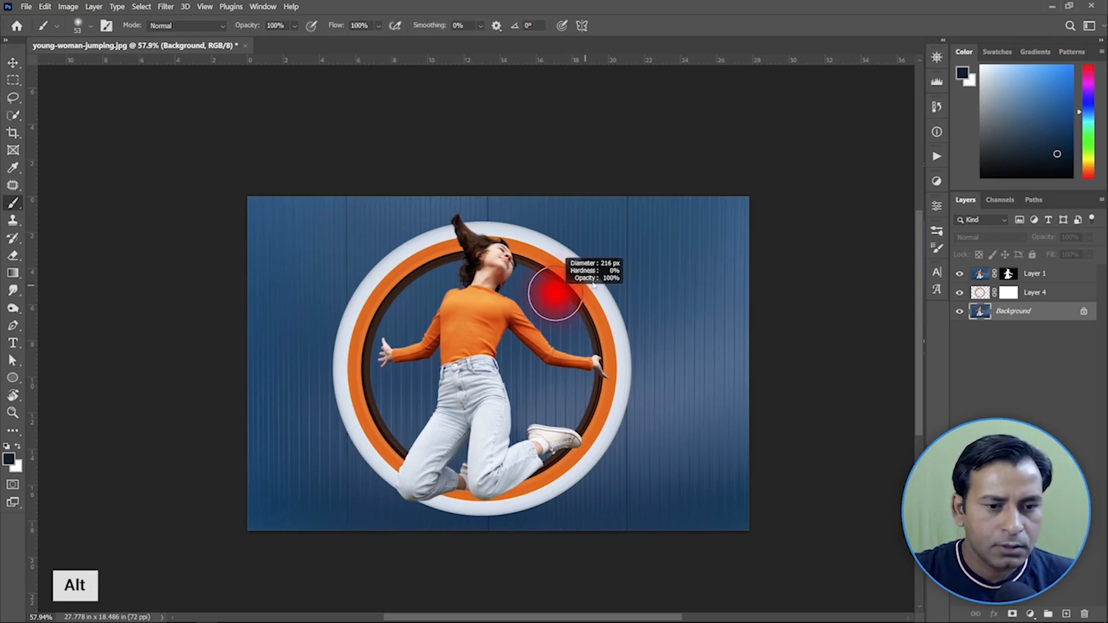
pyautogui.moveTo(538, 254); pyautogui.dragTo(563, 269)
pyautogui.hotkey('ctrl', 'z')
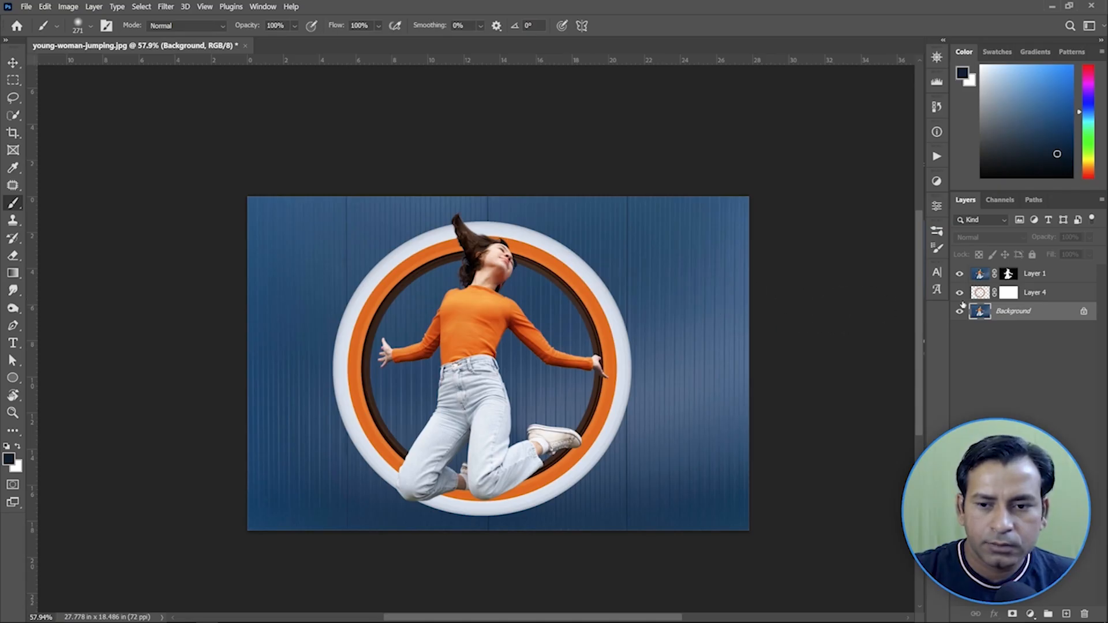
pyautogui.click(1009, 293)
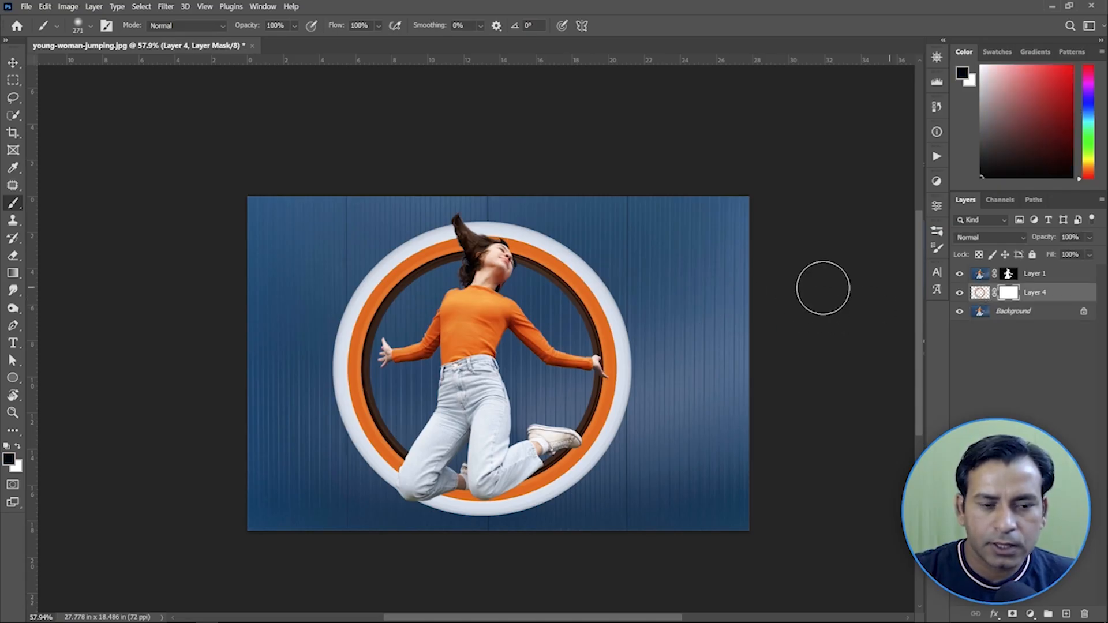
pyautogui.moveTo(540, 260)
pyautogui.mouseDown()
pyautogui.moveTo(580, 291)
pyautogui.moveTo(547, 257)
pyautogui.moveTo(569, 277)
pyautogui.moveTo(558, 259)
pyautogui.moveTo(600, 305)
pyautogui.moveTo(573, 275)
pyautogui.moveTo(613, 347)
pyautogui.moveTo(587, 302)
pyautogui.mouseUp()
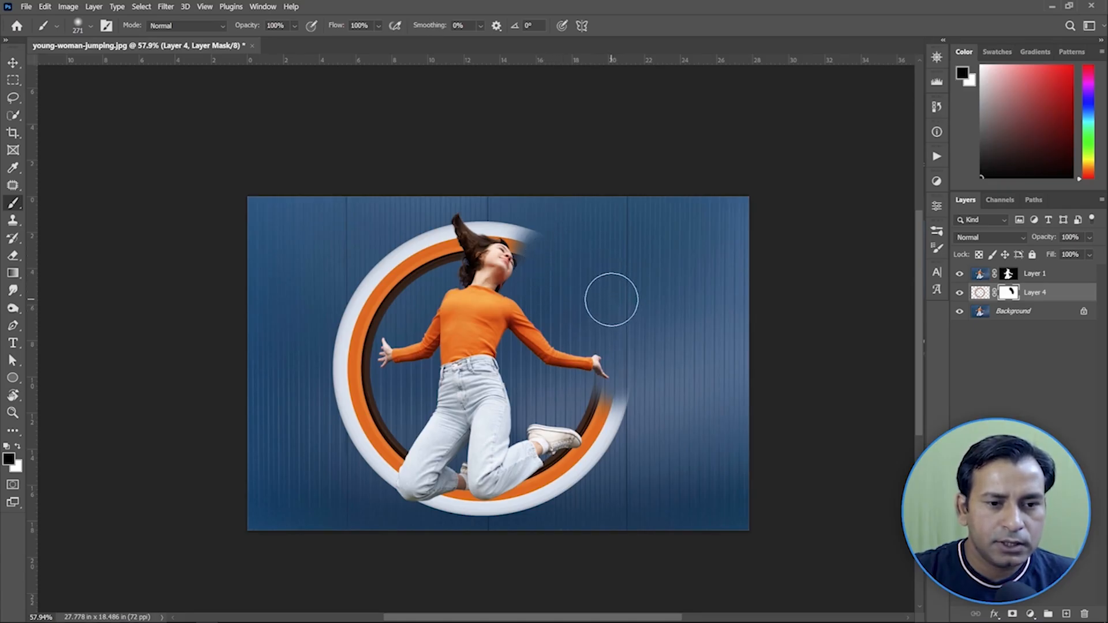
# Use a 271 px Hard Round brush on Layer 4's mask to hide the rest of the ring's right half, from hair to knees
pyautogui.rightClick(612, 289)
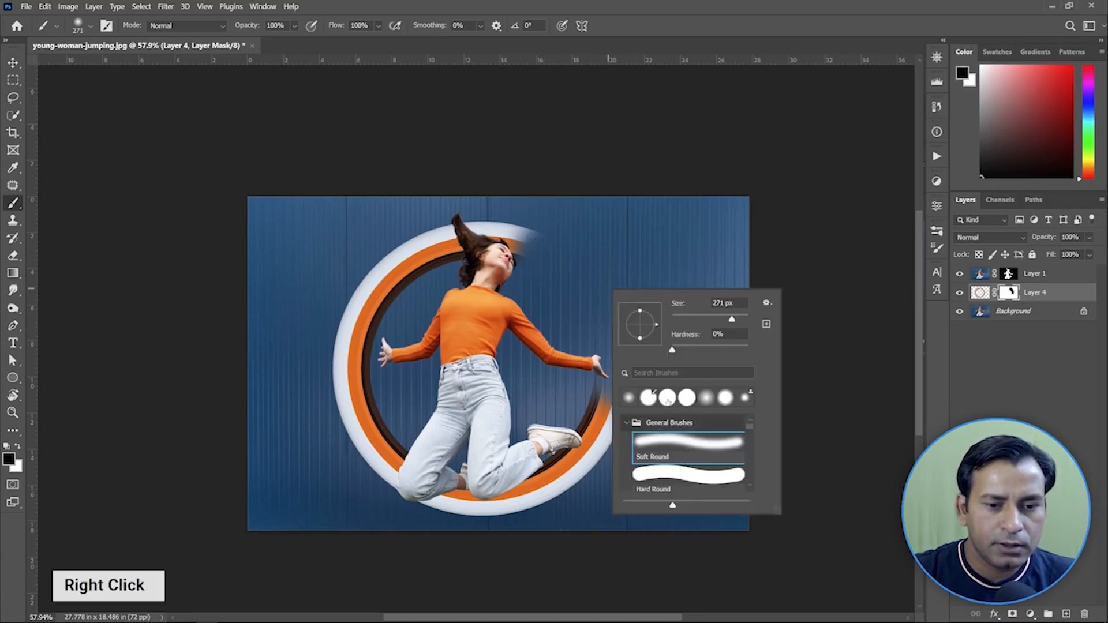
pyautogui.click(668, 400)
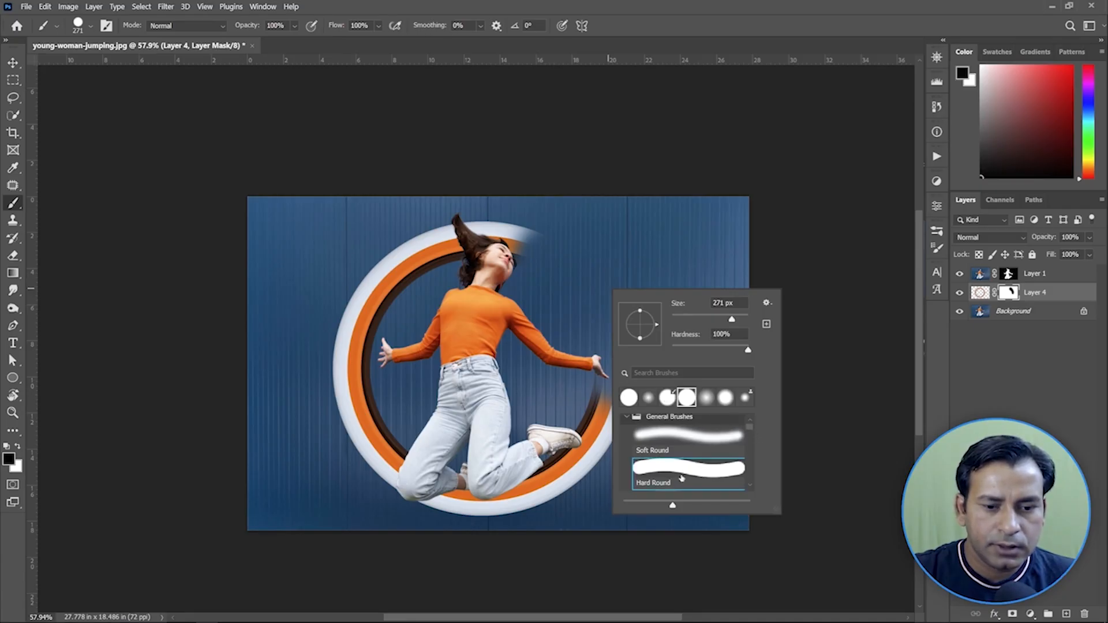
pyautogui.click(552, 266)
pyautogui.moveTo(551, 266)
pyautogui.mouseDown()
pyautogui.moveTo(547, 228)
pyautogui.moveTo(540, 245)
pyautogui.moveTo(533, 228)
pyautogui.moveTo(535, 251)
pyautogui.moveTo(534, 237)
pyautogui.moveTo(585, 319)
pyautogui.moveTo(609, 441)
pyautogui.moveTo(599, 427)
pyautogui.moveTo(561, 472)
pyautogui.moveTo(433, 526)
pyautogui.mouseUp()
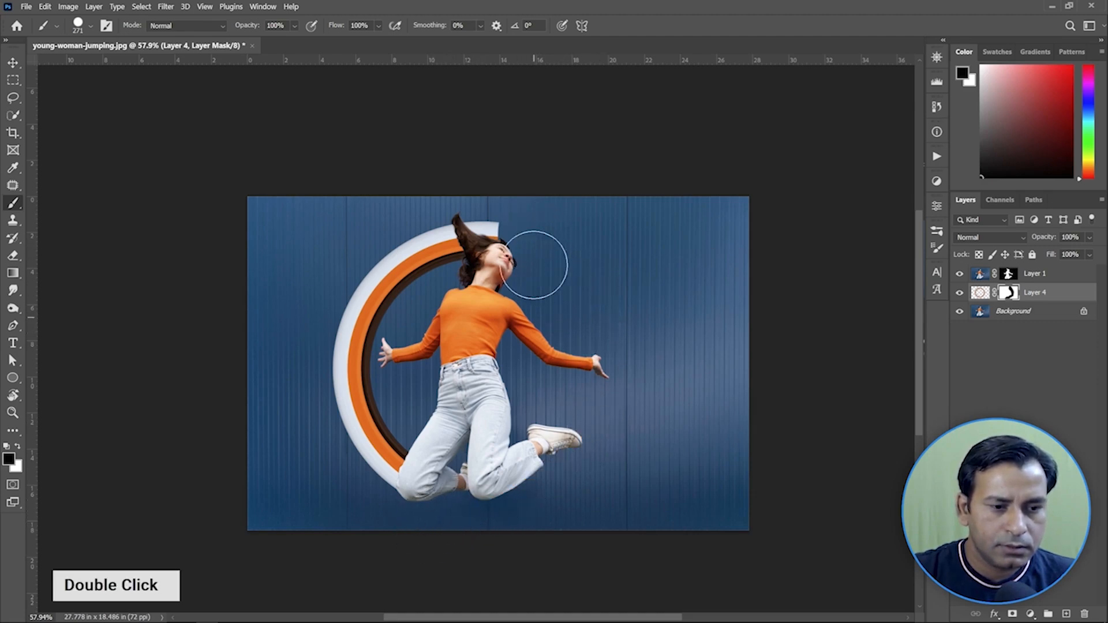
pyautogui.moveTo(532, 260)
pyautogui.mouseDown()
pyautogui.moveTo(525, 234)
pyautogui.moveTo(492, 205)
pyautogui.moveTo(522, 212)
pyautogui.mouseUp()
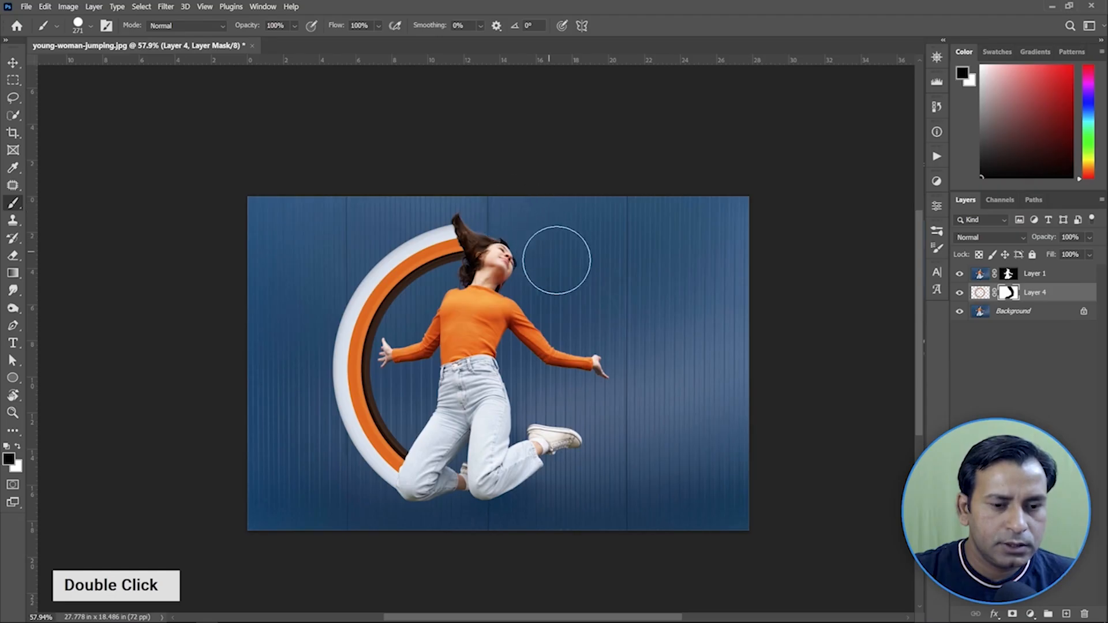
pyautogui.click(13, 64)
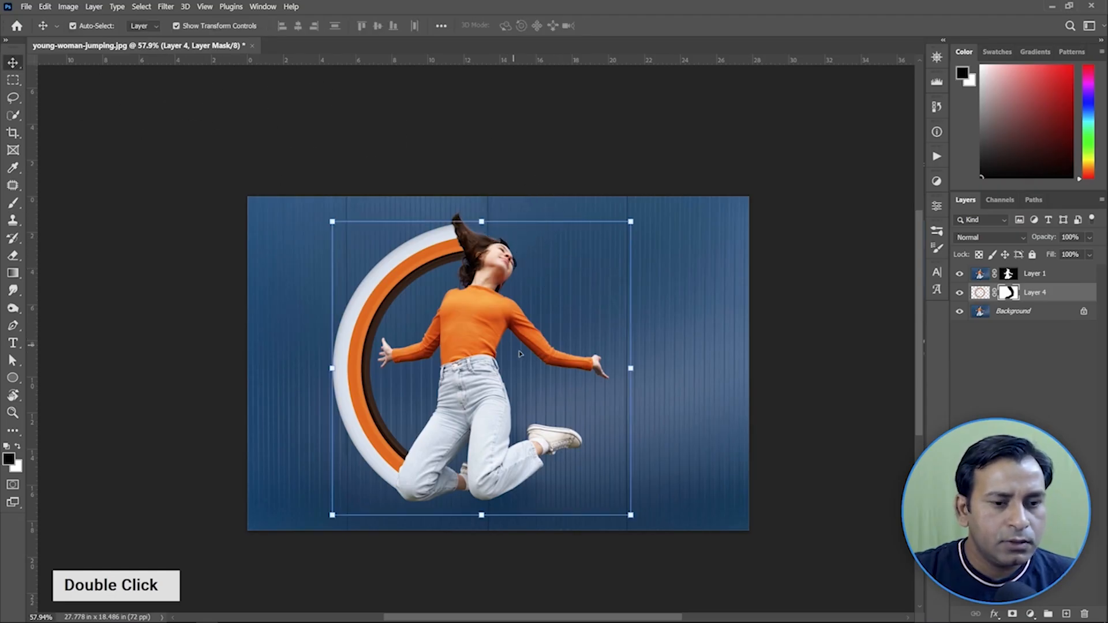
pyautogui.hotkey('ctrl', '0')
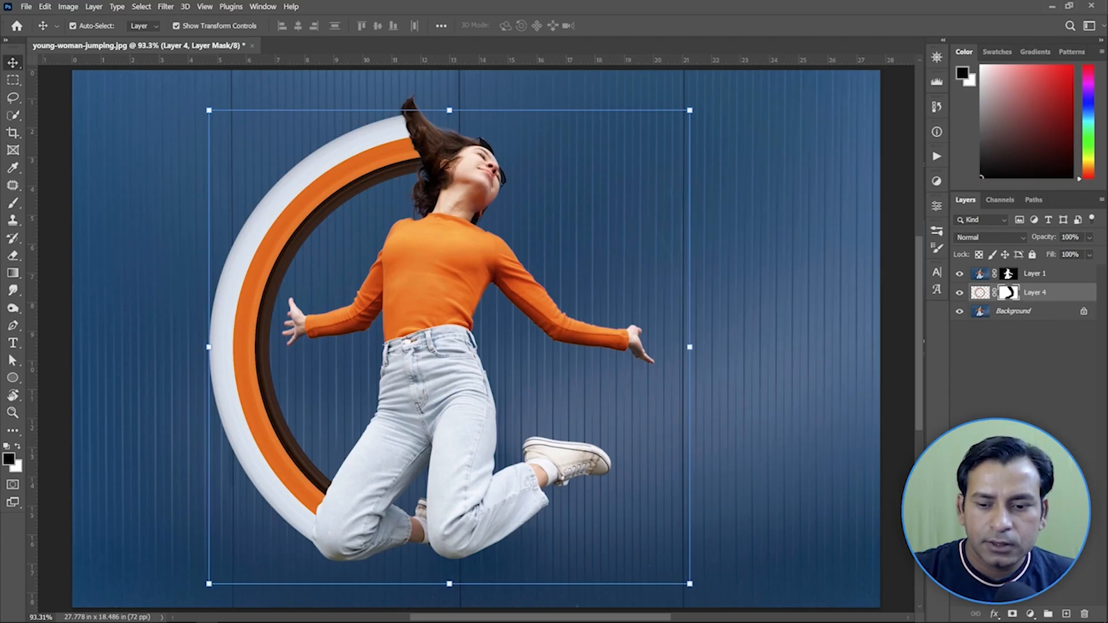
# Add a new empty layer between the ring on Layer 4 and the woman's cutout on Layer 1, and keep it selected
pyautogui.click(1067, 613)
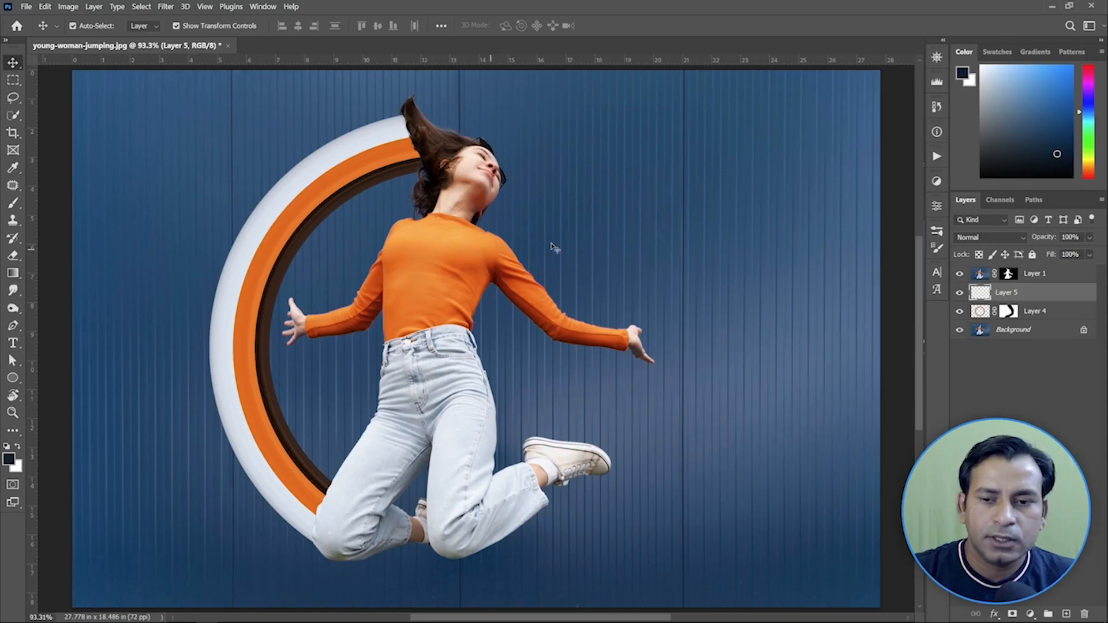
pyautogui.click(1065, 277)
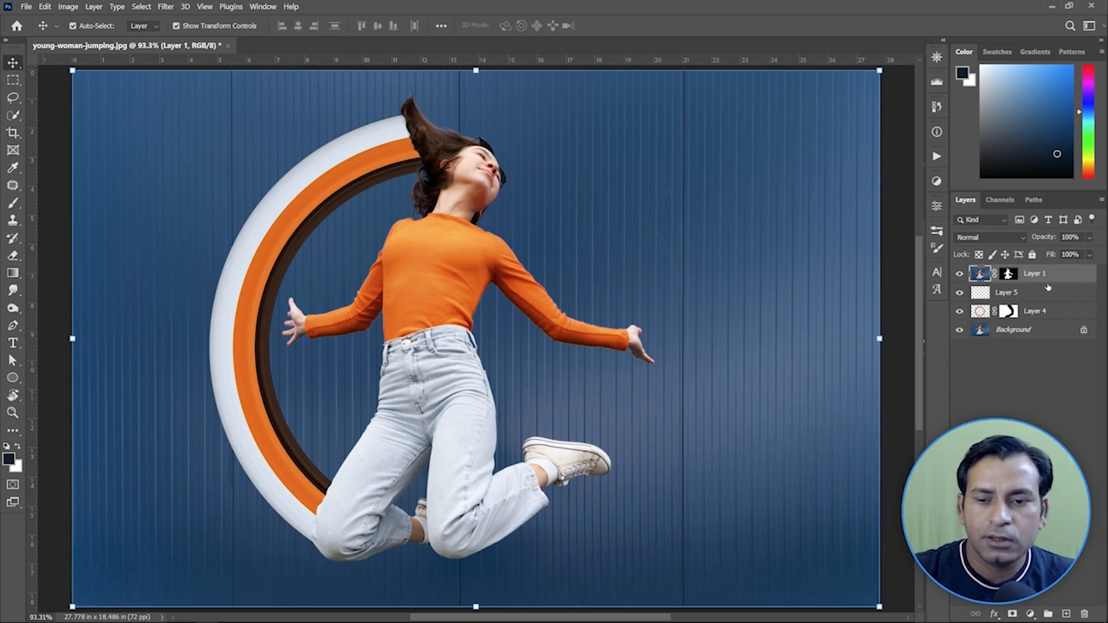
pyautogui.click(1025, 296)
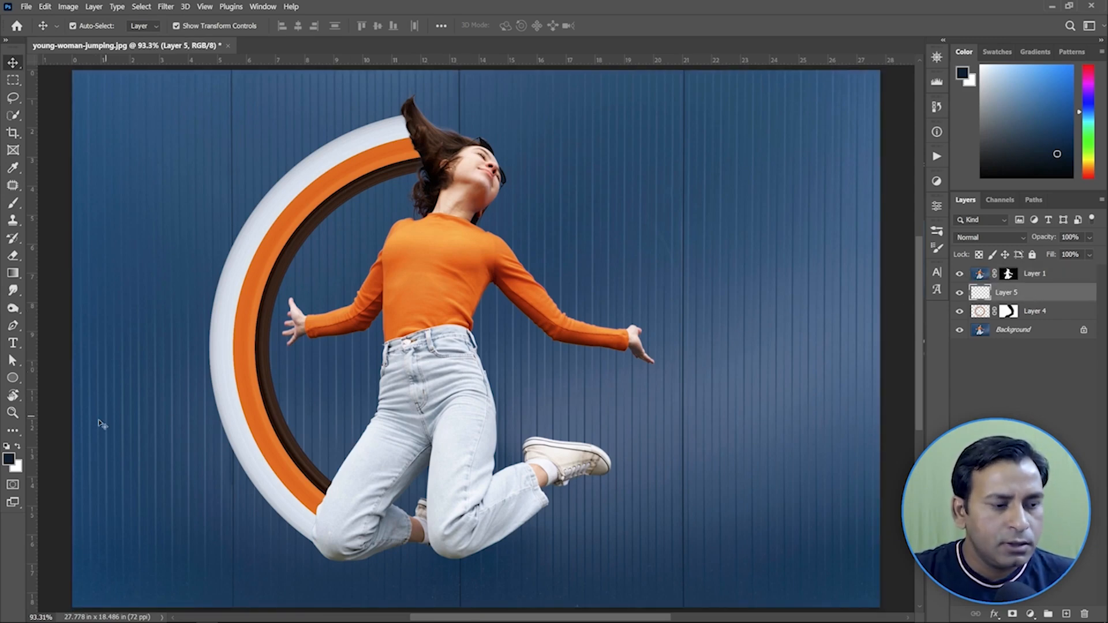
# Set the foreground colour to the dark grey #4e4e4e and switch to the Brush tool for Layer 5
pyautogui.click(9, 459)
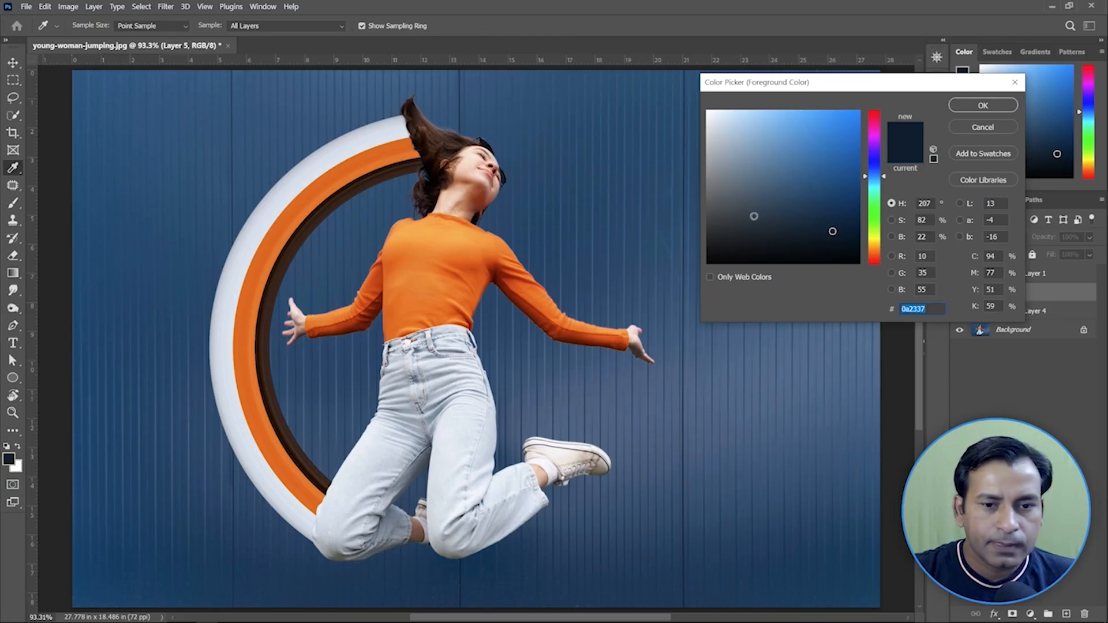
pyautogui.click(719, 216)
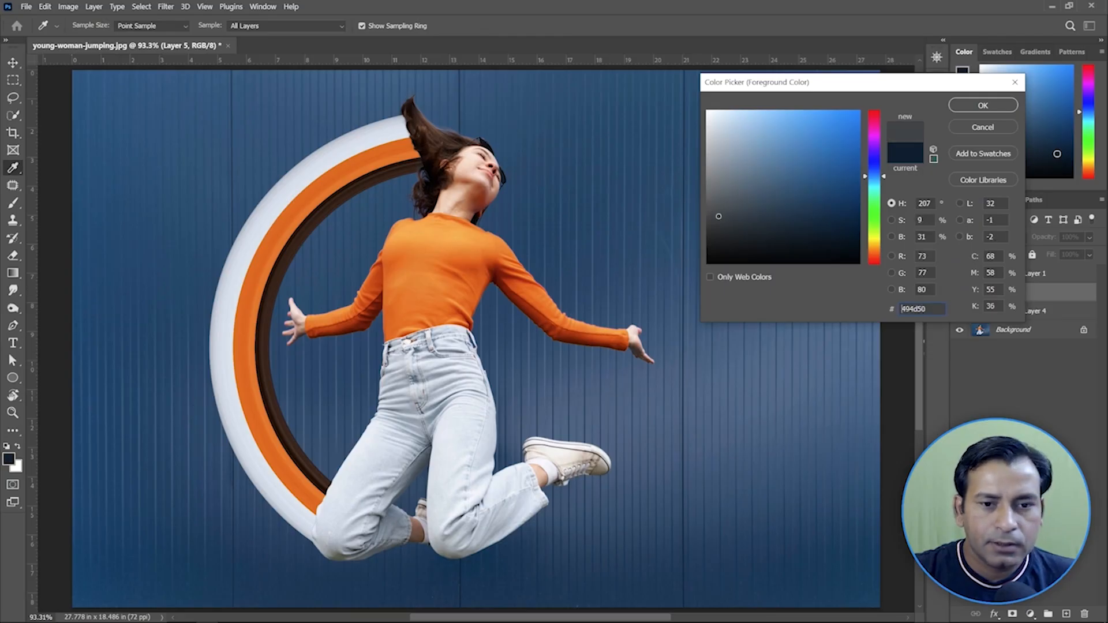
pyautogui.click(991, 105)
pyautogui.press('b')
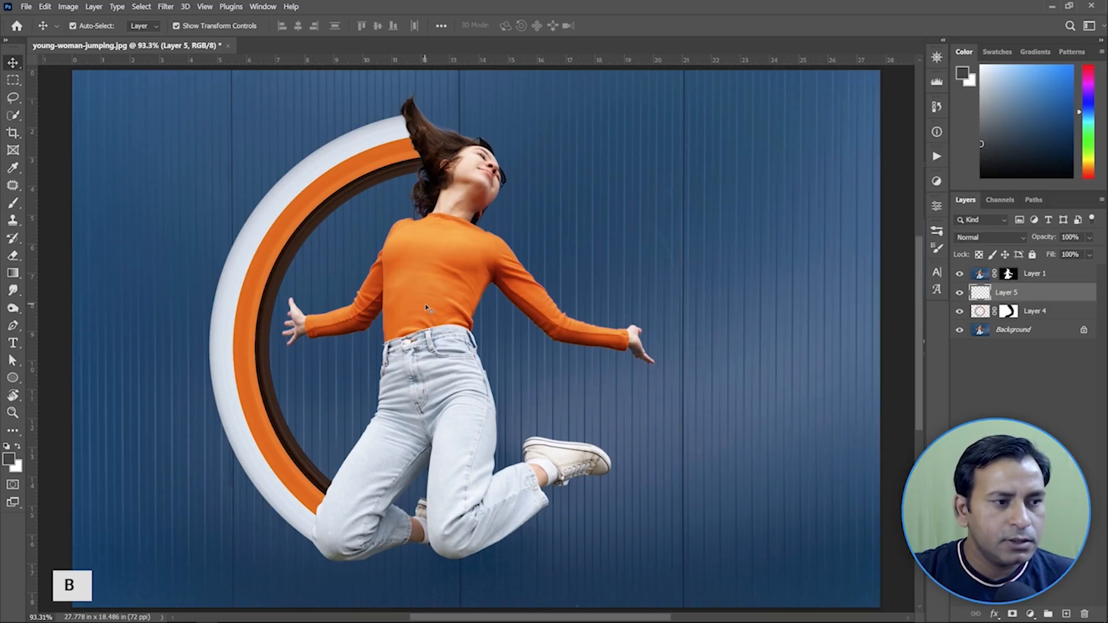
pyautogui.press('b')
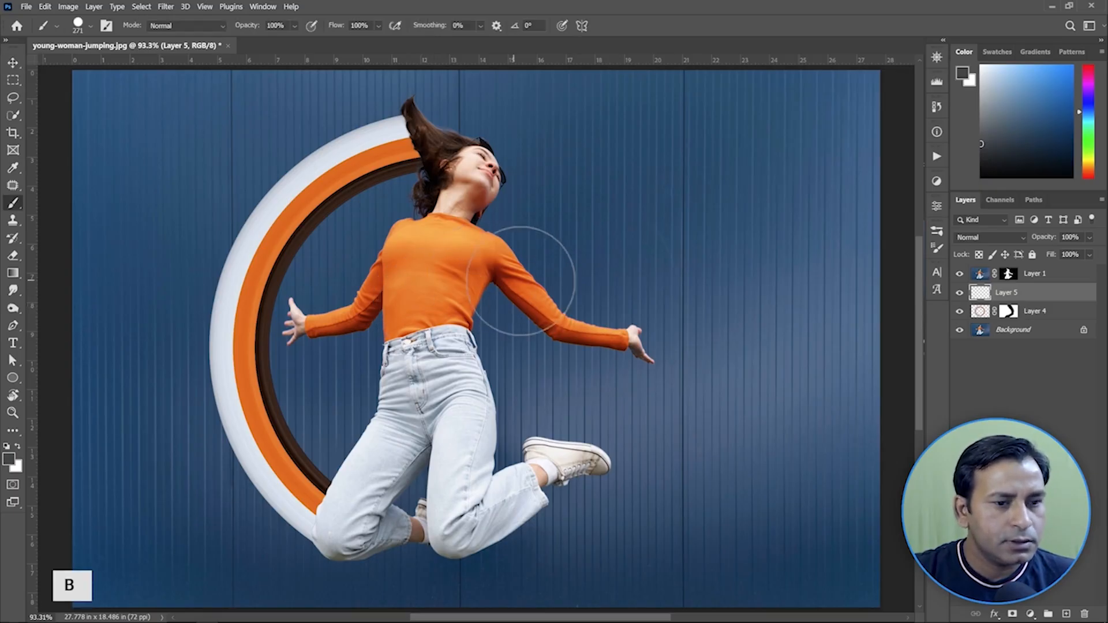
# Choose the Soft Round brush at 228 px with 0% hardness and lower its opacity to 26%
pyautogui.keyDown('alt'); pyautogui.rightClick(449, 294); pyautogui.keyUp('alt')
pyautogui.rightClick(393, 207)
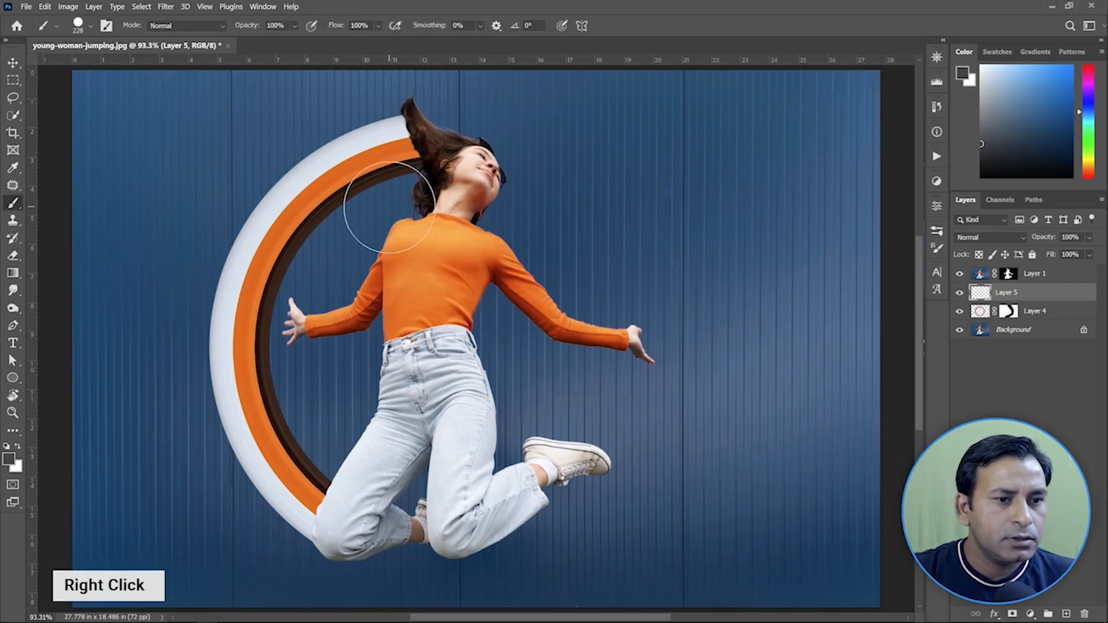
pyautogui.click(440, 351)
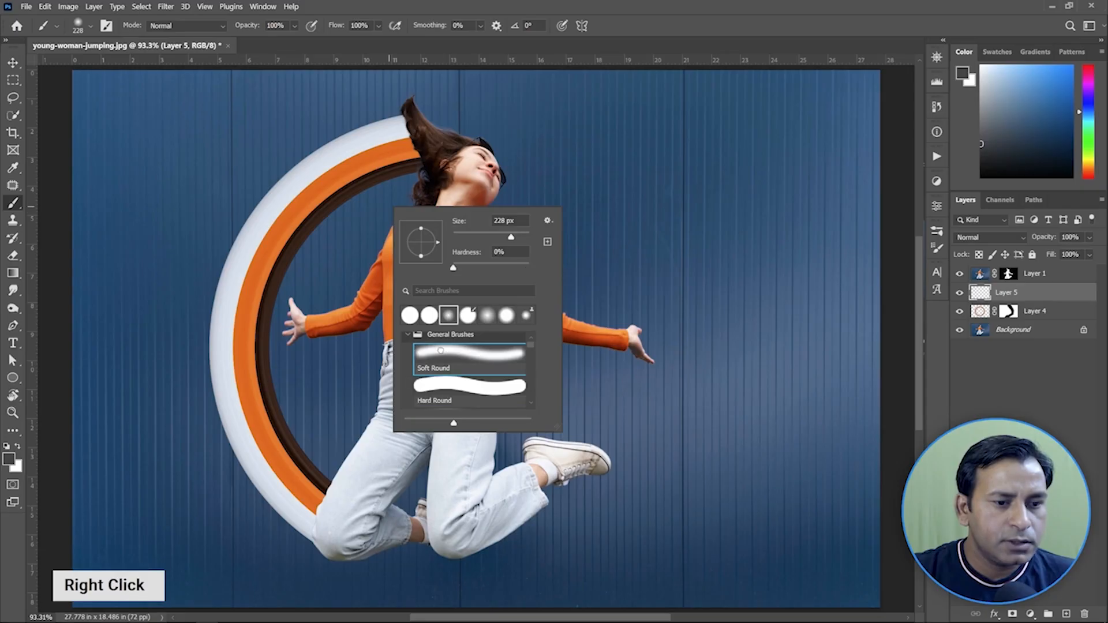
pyautogui.click(650, 35)
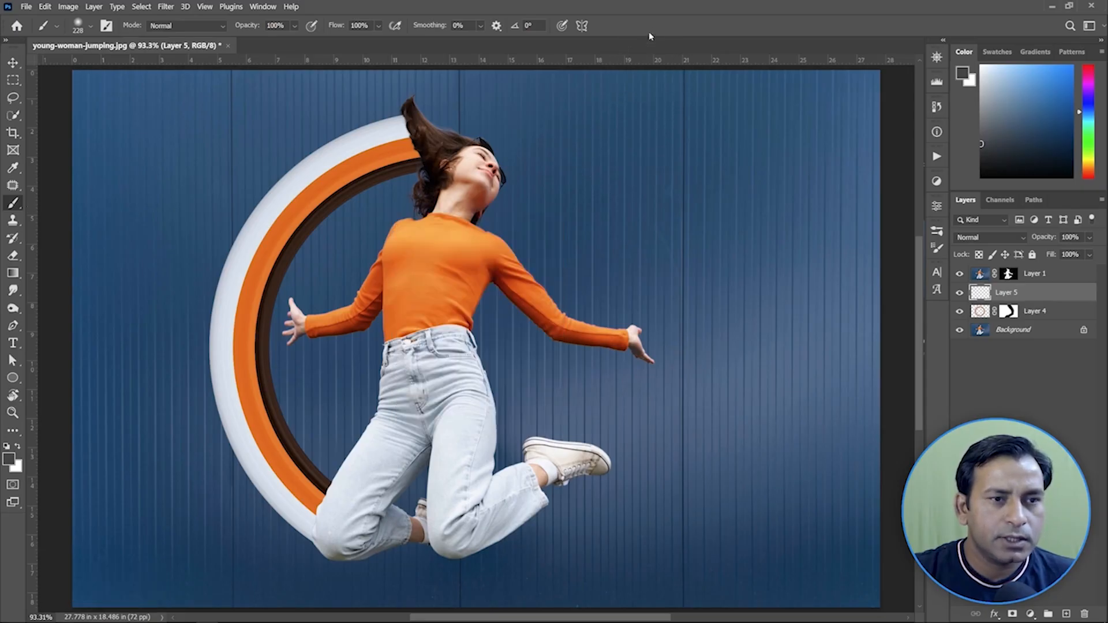
pyautogui.click(295, 26)
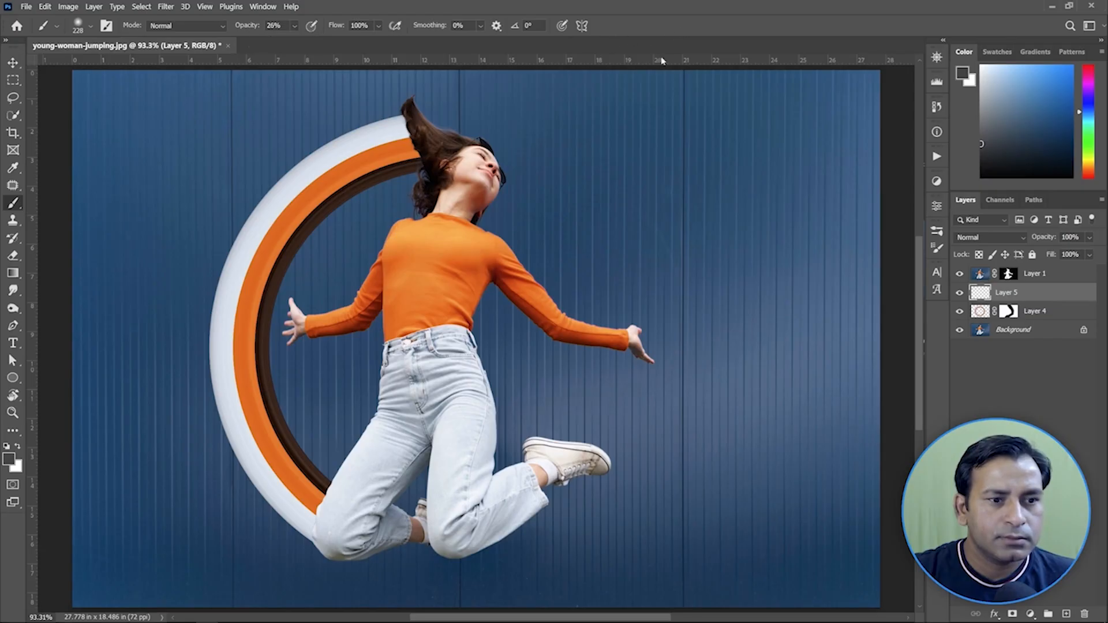
# Set the brush to 155 px and 83% opacity, try a shadow stroke behind the woman's left-side shoulder, and undo it
pyautogui.keyDown('alt'); pyautogui.rightClick(448, 248); pyautogui.keyUp('alt')
pyautogui.scroll(1, 385, 233)
pyautogui.scroll(3, 385, 233)
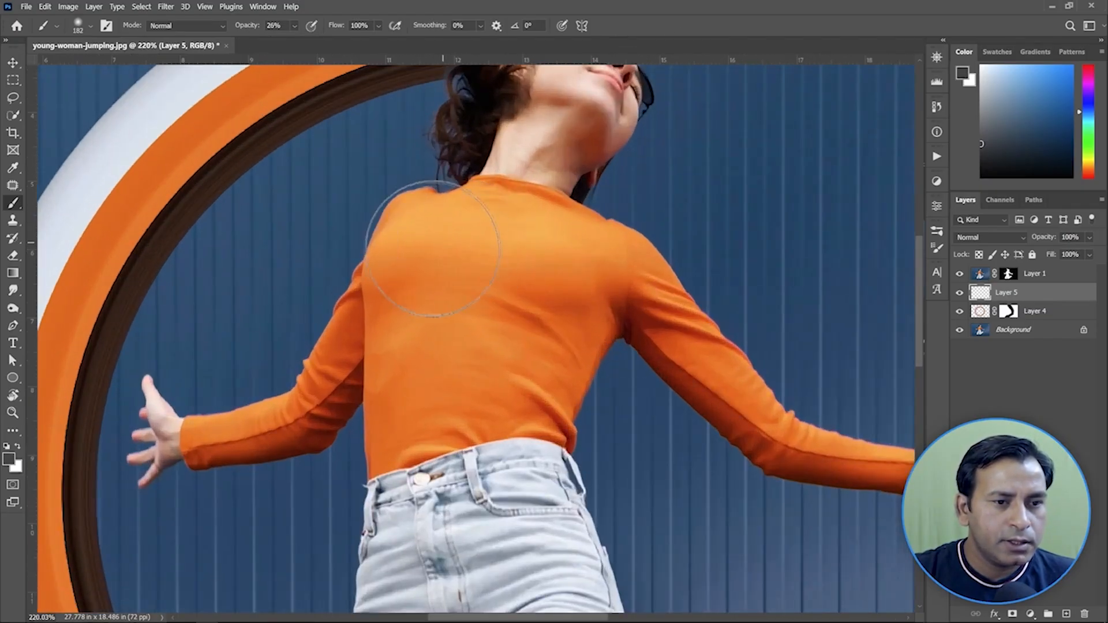
pyautogui.doubleClick(437, 252)
pyautogui.keyDown('alt'); pyautogui.rightClick(466, 261); pyautogui.keyUp('alt')
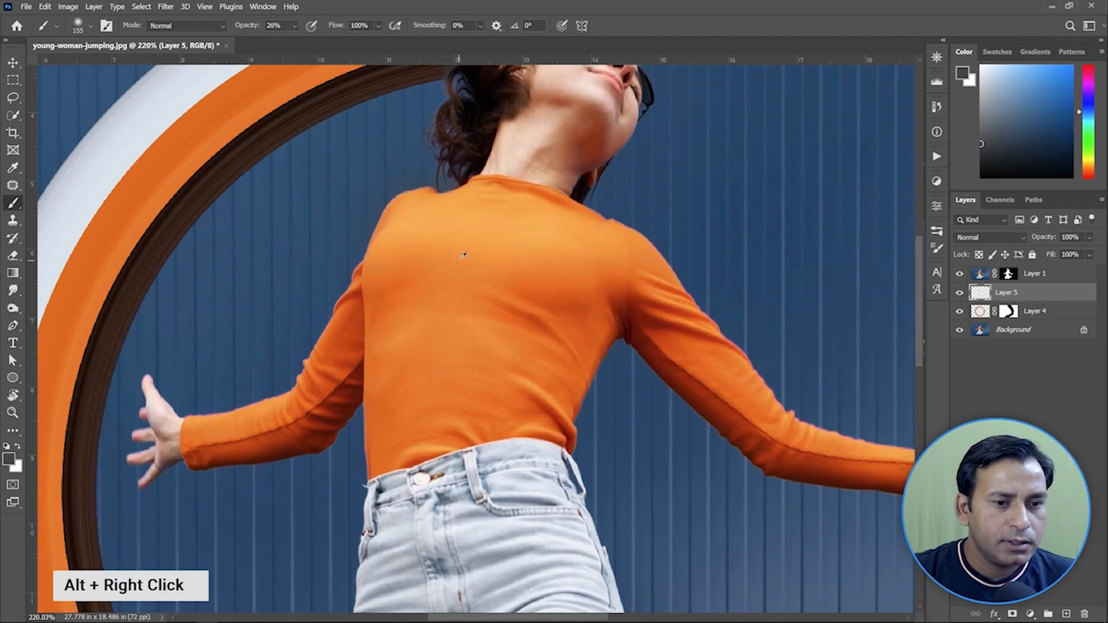
pyautogui.click(295, 26)
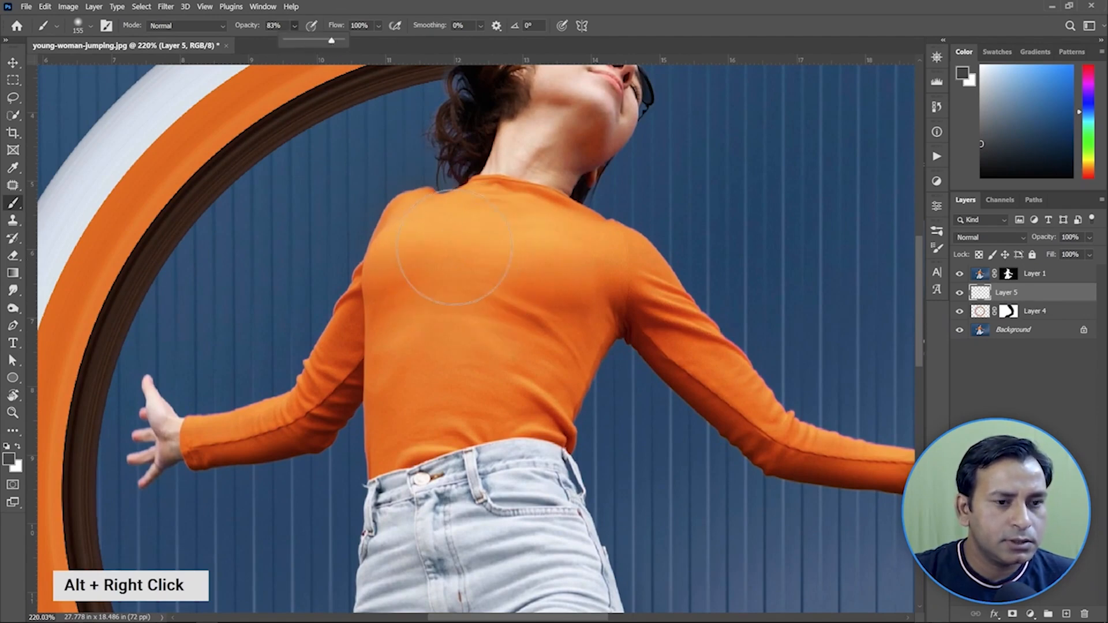
pyautogui.moveTo(432, 238); pyautogui.dragTo(419, 247)
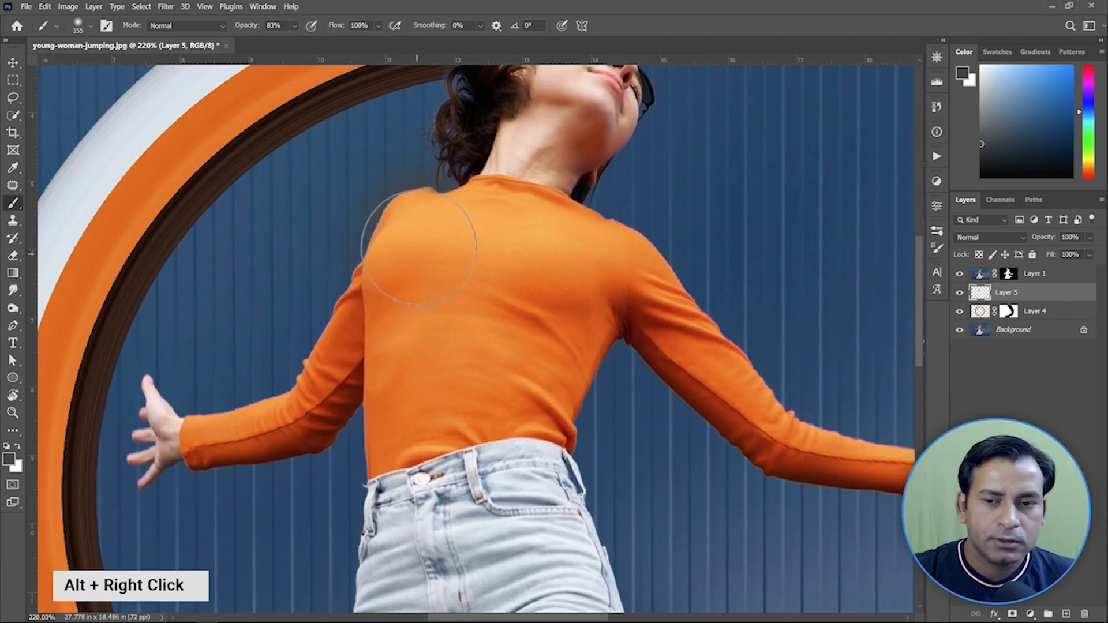
pyautogui.hotkey('ctrl', 'z')
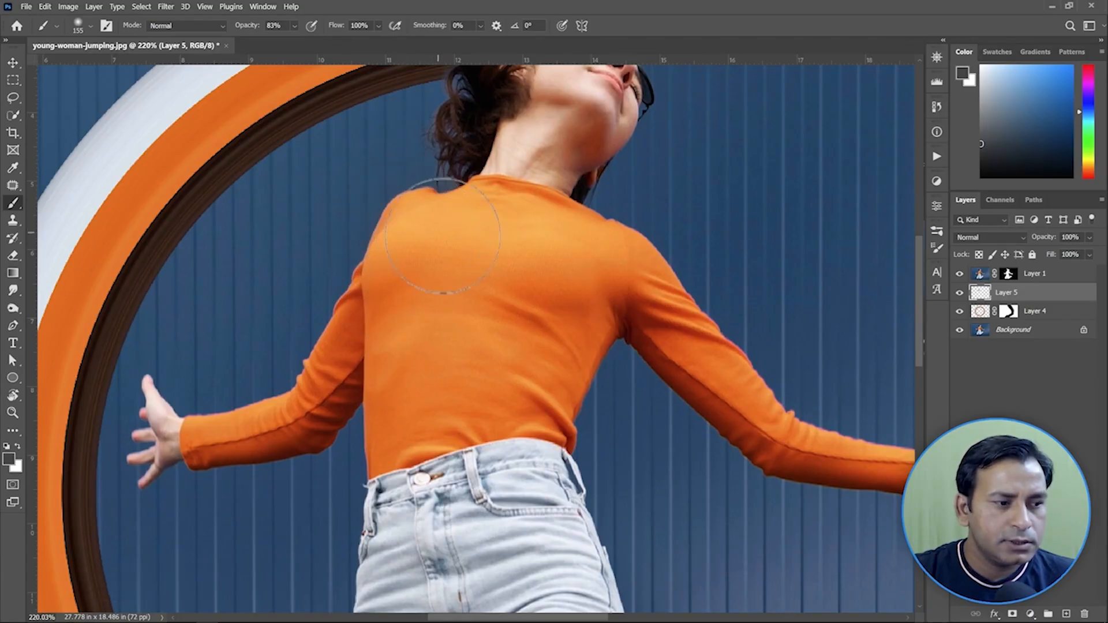
# Darken the foreground colour to near-black #292929
pyautogui.click(9, 459)
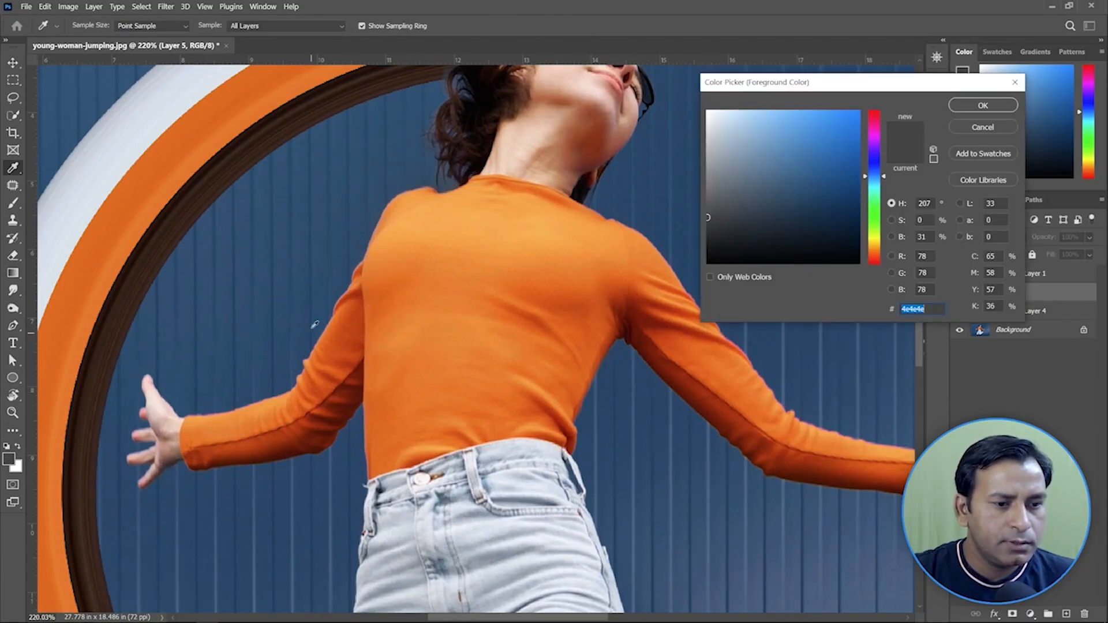
pyautogui.moveTo(722, 228); pyautogui.dragTo(702, 240)
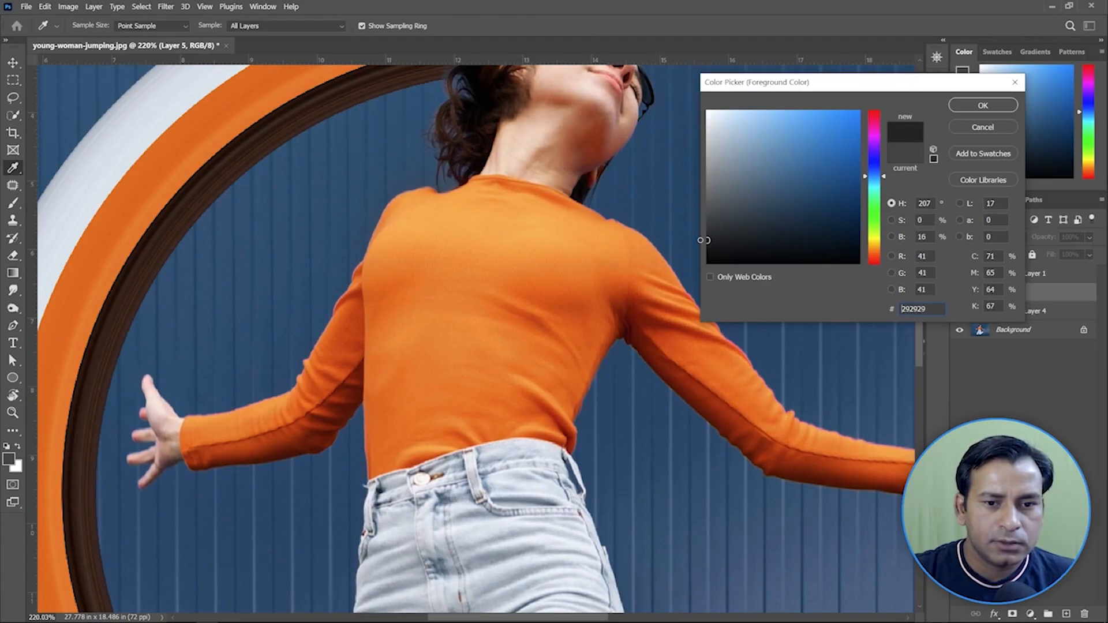
pyautogui.click(983, 105)
# With the soft brush reduced to 112 px, paint a shadow on Layer 5 behind the woman's left-side shoulder
pyautogui.keyDown('alt'); pyautogui.rightClick(416, 256); pyautogui.keyUp('alt')
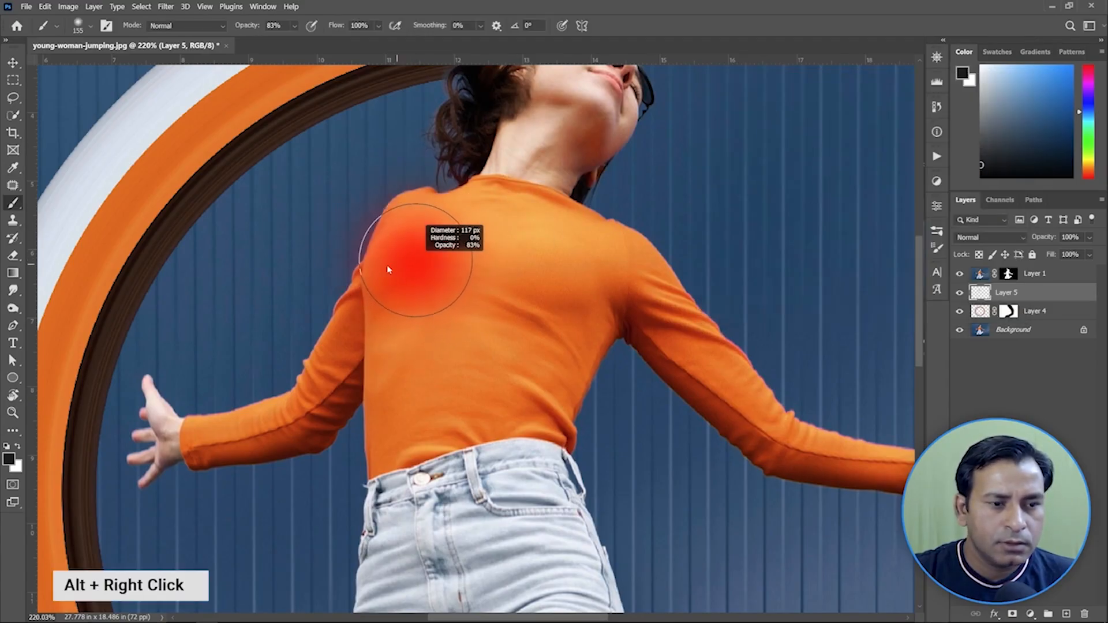
pyautogui.keyDown('alt'); pyautogui.rightClick(420, 241); pyautogui.keyUp('alt')
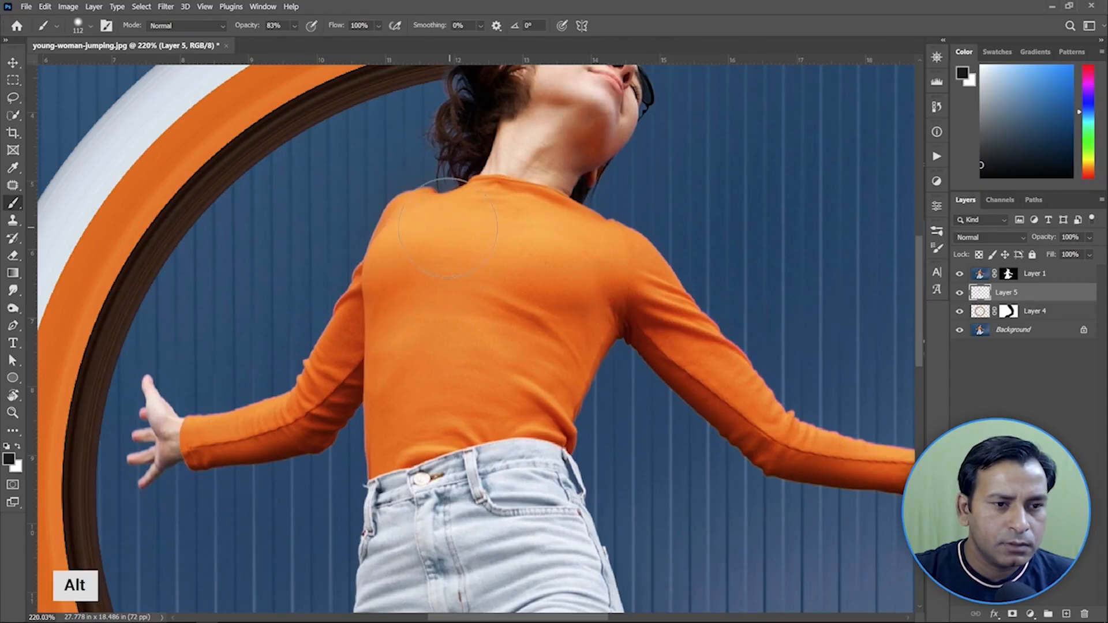
pyautogui.moveTo(449, 228)
pyautogui.mouseDown()
pyautogui.moveTo(423, 235)
pyautogui.moveTo(431, 227)
pyautogui.moveTo(377, 359)
pyautogui.mouseUp()
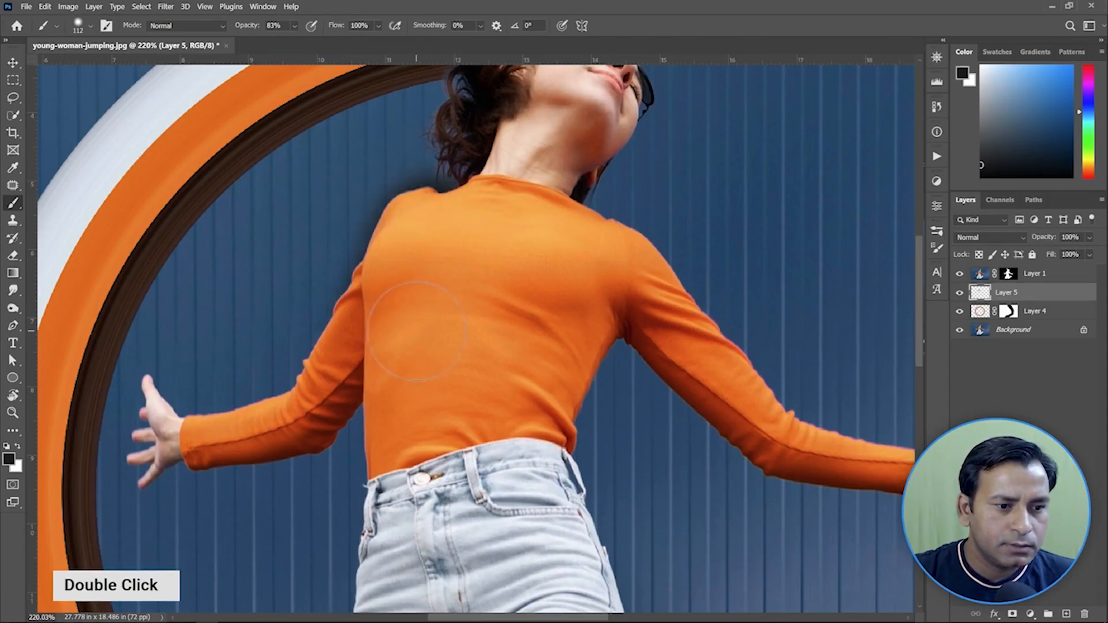
pyautogui.keyDown('alt'); pyautogui.rightClick(417, 331); pyautogui.keyUp('alt')
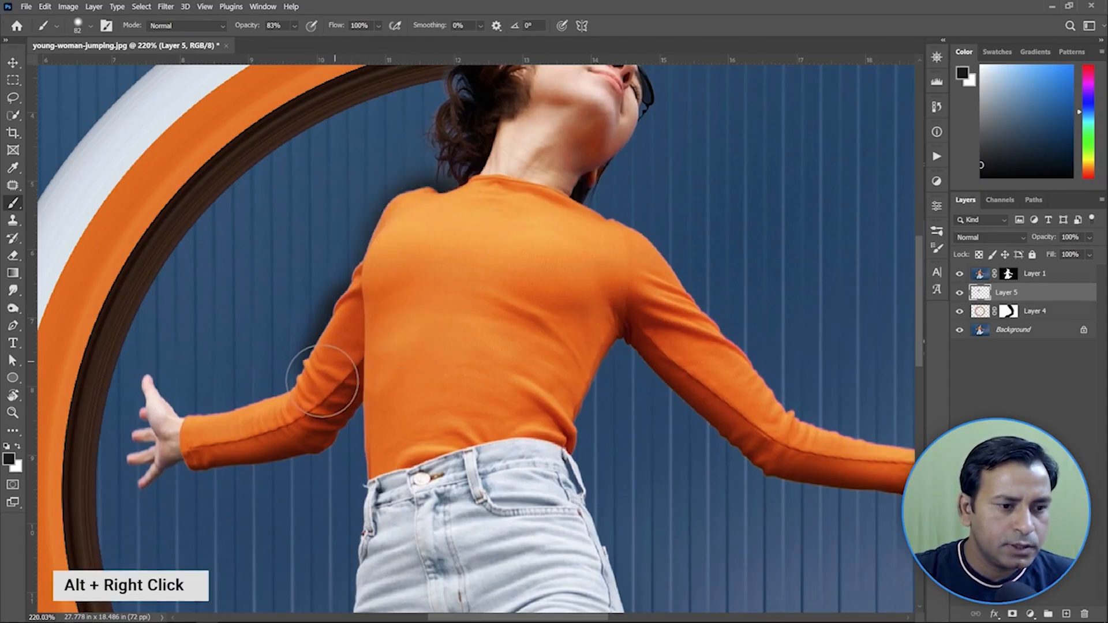
pyautogui.moveTo(321, 381); pyautogui.dragTo(335, 378)
pyautogui.hotkey('ctrl', 'z')
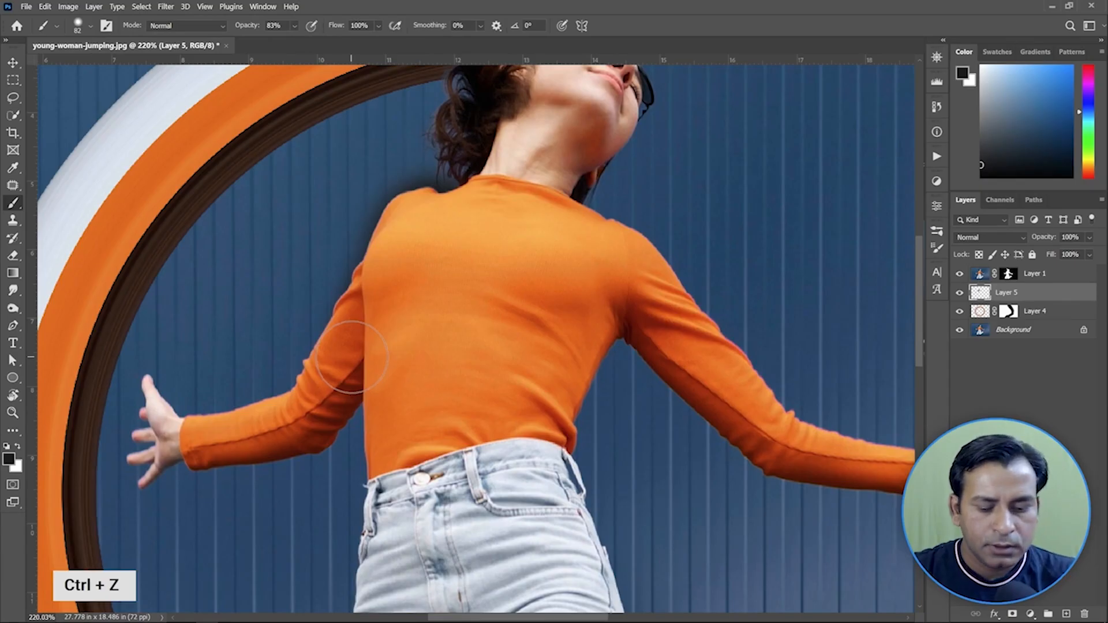
# Shrink the soft brush to 70 px and paint the shadow on Layer 5 along the woman's left-side sleeve
pyautogui.press('[')
pyautogui.press('[')
pyautogui.press('[')
pyautogui.press('[')
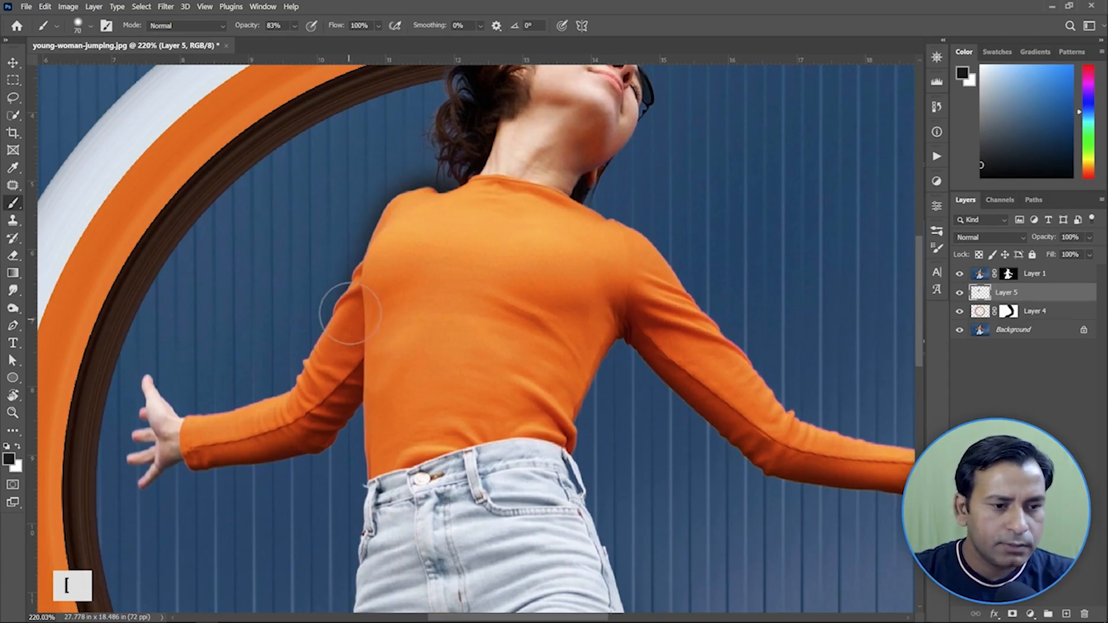
pyautogui.moveTo(364, 295)
pyautogui.mouseDown()
pyautogui.moveTo(337, 362)
pyautogui.moveTo(340, 333)
pyautogui.moveTo(256, 422)
pyautogui.moveTo(168, 427)
pyautogui.moveTo(144, 399)
pyautogui.moveTo(152, 416)
pyautogui.moveTo(137, 460)
pyautogui.moveTo(147, 472)
pyautogui.moveTo(302, 441)
pyautogui.moveTo(358, 378)
pyautogui.moveTo(382, 441)
pyautogui.moveTo(483, 350)
pyautogui.moveTo(499, 280)
pyautogui.moveTo(460, 283)
pyautogui.mouseUp()
# With a 50 px brush, extend the shadow from the waist down the left-side thigh, over the ring's lower end and beneath the bent leg
pyautogui.press('space')
pyautogui.moveTo(449, 384)
pyautogui.mouseDown()
pyautogui.moveTo(446, 432)
pyautogui.moveTo(529, 265)
pyautogui.moveTo(403, 453)
pyautogui.moveTo(364, 548)
pyautogui.mouseUp()
pyautogui.press('space')
pyautogui.press('space')
pyautogui.moveTo(364, 548); pyautogui.dragTo(401, 370)
pyautogui.moveTo(520, 456); pyautogui.dragTo(663, 403)
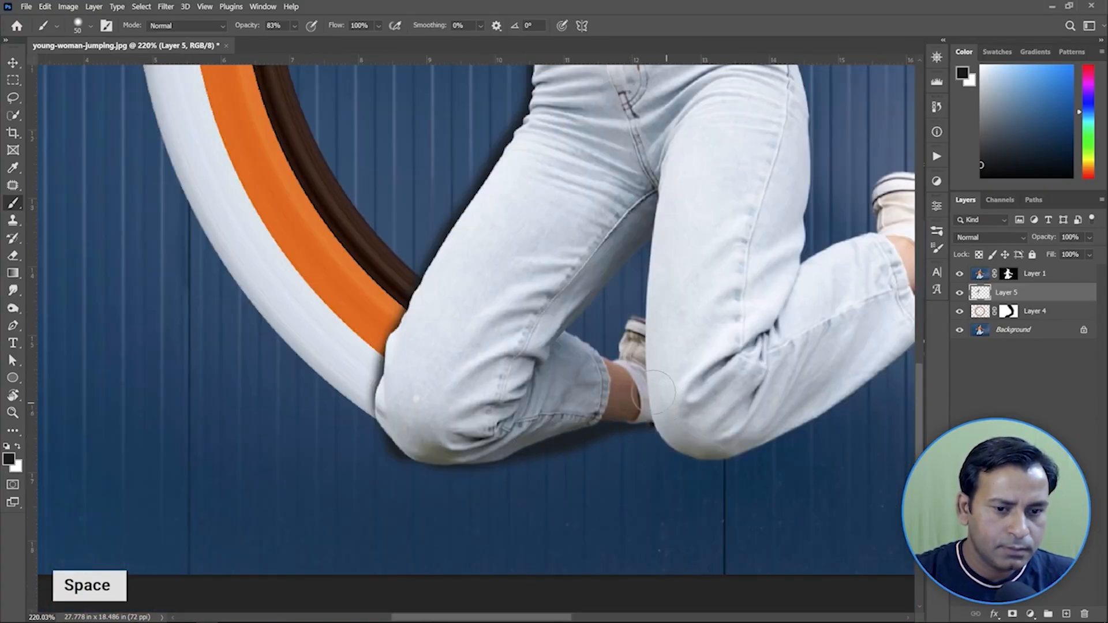
# Paint the 50 px shadow between the legs, under the right-side leg, around the raised shoe and up towards the hip
pyautogui.moveTo(640, 351)
pyautogui.mouseDown()
pyautogui.moveTo(633, 329)
pyautogui.moveTo(596, 365)
pyautogui.mouseUp()
pyautogui.moveTo(687, 227)
pyautogui.mouseDown()
pyautogui.moveTo(592, 307)
pyautogui.moveTo(485, 349)
pyautogui.moveTo(417, 319)
pyautogui.mouseUp()
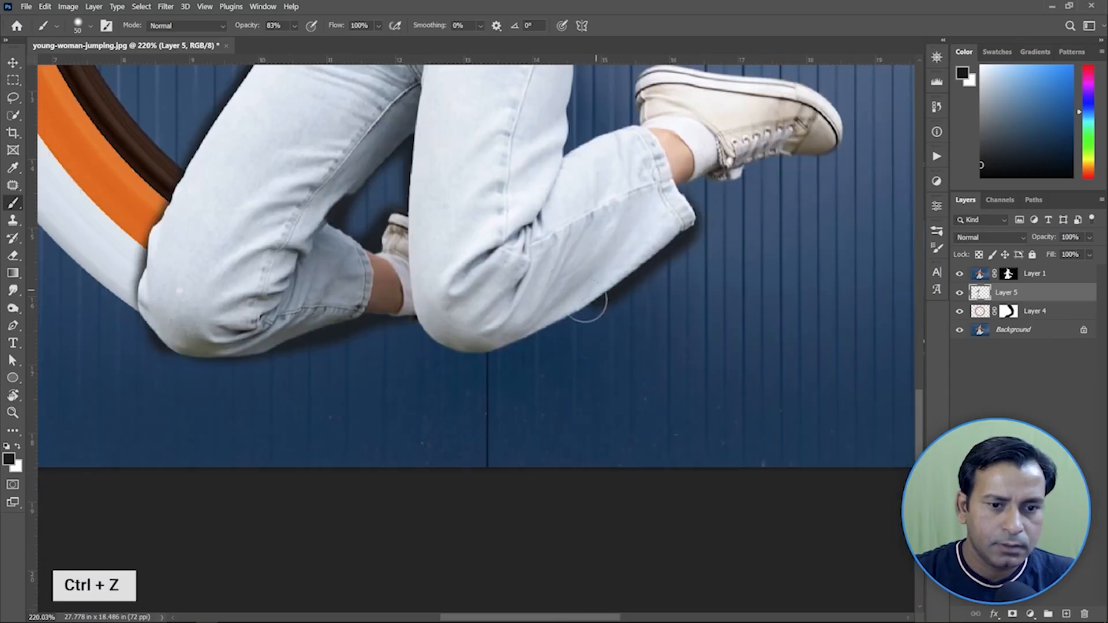
pyautogui.press('space')
pyautogui.moveTo(662, 203); pyautogui.dragTo(522, 327)
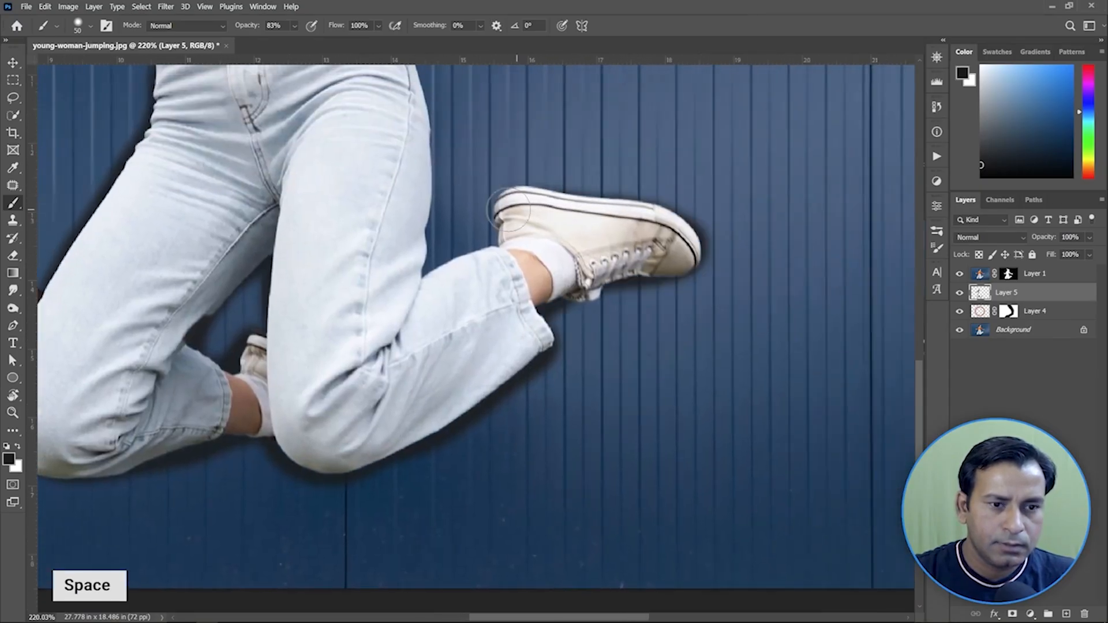
pyautogui.moveTo(543, 191)
pyautogui.mouseDown()
pyautogui.moveTo(512, 204)
pyautogui.moveTo(474, 260)
pyautogui.moveTo(431, 282)
pyautogui.moveTo(417, 262)
pyautogui.moveTo(416, 198)
pyautogui.moveTo(489, 399)
pyautogui.mouseUp()
# Paint the shadow around the right-side sleeve and hand, reducing the soft brush to 30 px
pyautogui.moveTo(437, 148); pyautogui.dragTo(454, 373)
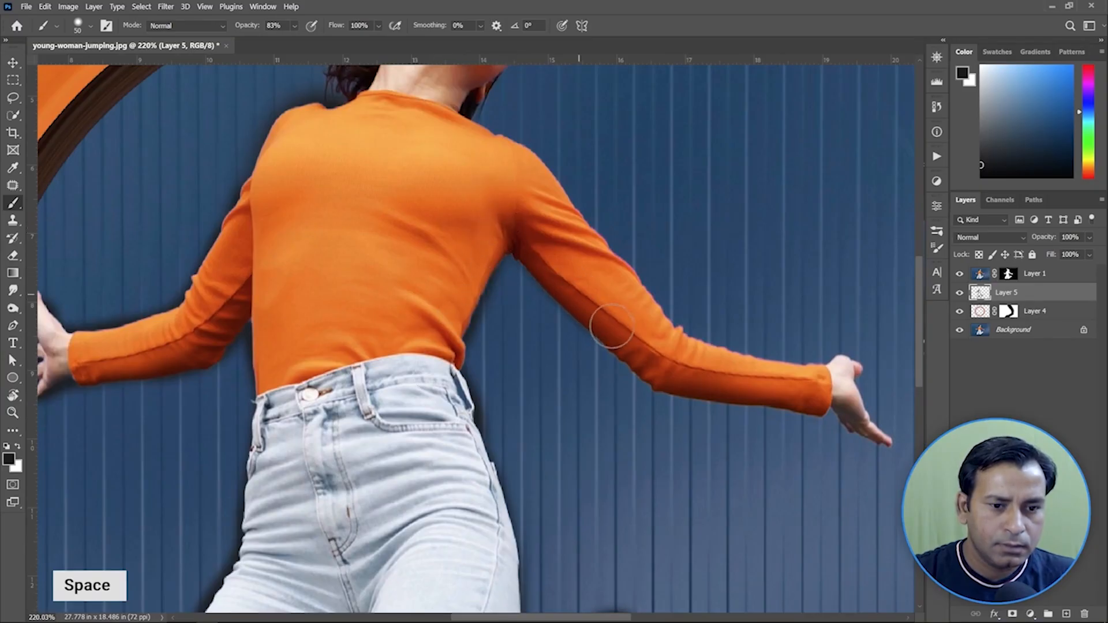
pyautogui.moveTo(687, 379)
pyautogui.mouseDown()
pyautogui.moveTo(809, 398)
pyautogui.moveTo(891, 436)
pyautogui.mouseUp()
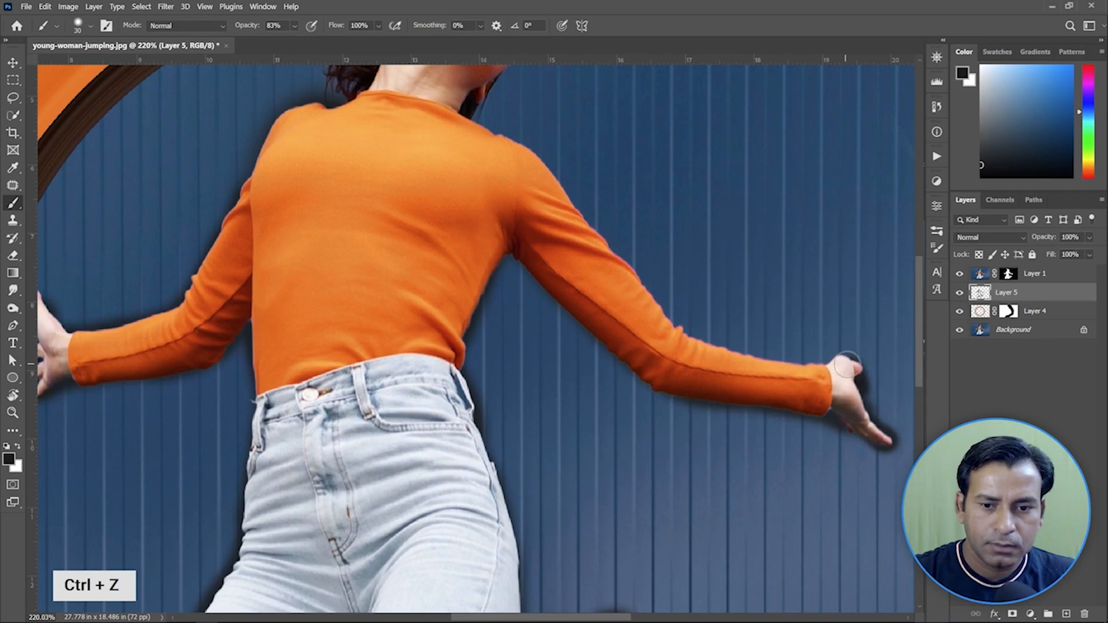
pyautogui.moveTo(846, 365)
pyautogui.mouseDown()
pyautogui.moveTo(737, 348)
pyautogui.moveTo(672, 322)
pyautogui.moveTo(632, 291)
pyautogui.moveTo(606, 249)
pyautogui.moveTo(663, 315)
pyautogui.mouseUp()
# Paint the shadow with the 30 px brush around the woman's hair and face, including where the hair meets the ring's upper end
pyautogui.press('space')
pyautogui.moveTo(567, 231); pyautogui.dragTo(620, 286)
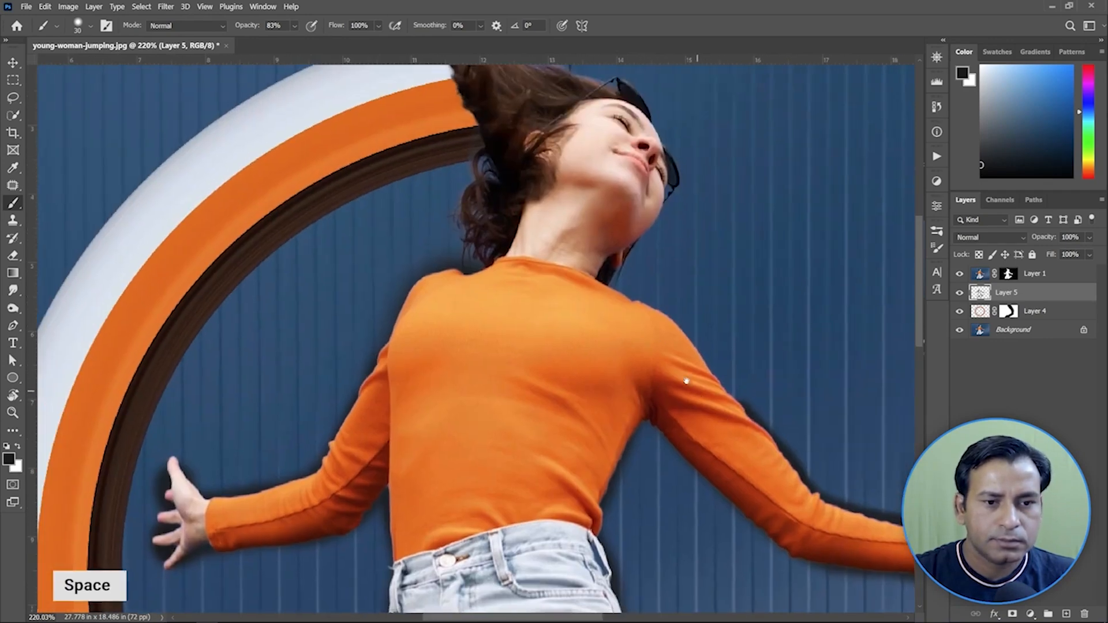
pyautogui.hotkey('ctrl', 'z')
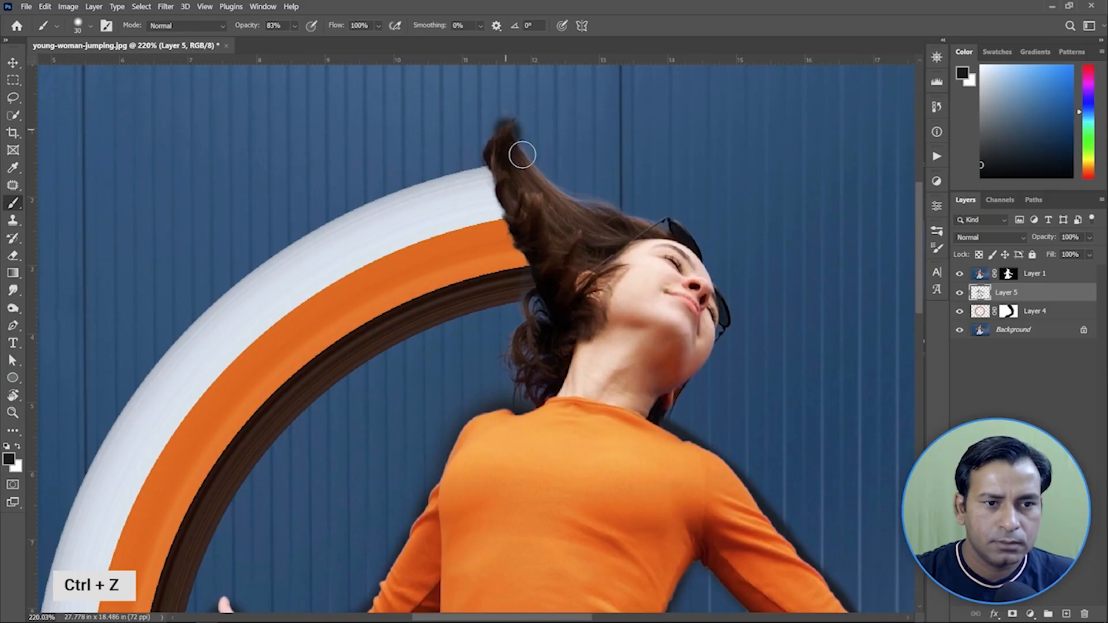
pyautogui.moveTo(522, 154)
pyautogui.mouseDown()
pyautogui.moveTo(570, 198)
pyautogui.moveTo(618, 207)
pyautogui.moveTo(684, 245)
pyautogui.moveTo(725, 331)
pyautogui.mouseUp()
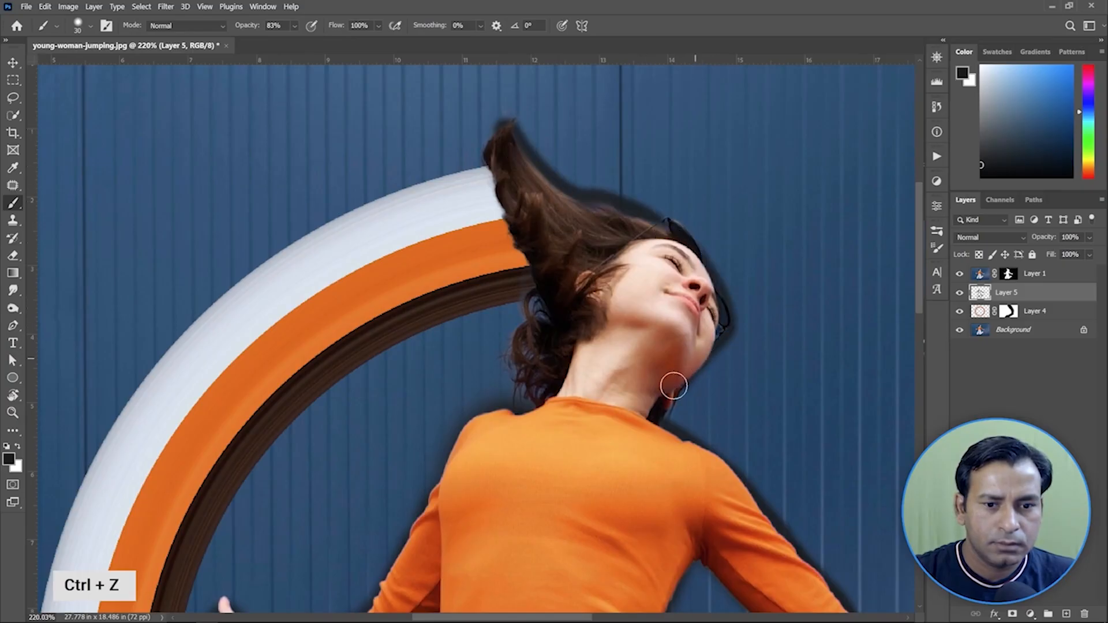
pyautogui.moveTo(493, 161)
pyautogui.mouseDown()
pyautogui.moveTo(548, 296)
pyautogui.moveTo(552, 325)
pyautogui.moveTo(537, 304)
pyautogui.moveTo(522, 347)
pyautogui.mouseUp()
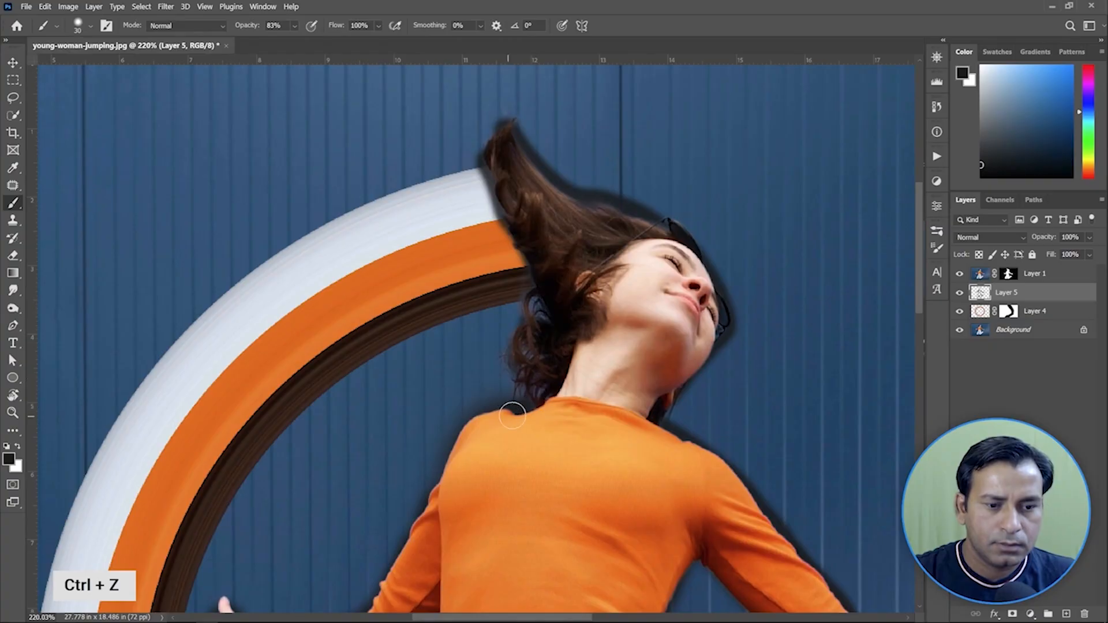
# Set shadow Layer 5 to the Multiply blend mode and lower its opacity to 43%
pyautogui.scroll(-5, 569, 397)
pyautogui.moveTo(655, 354); pyautogui.dragTo(640, 287)
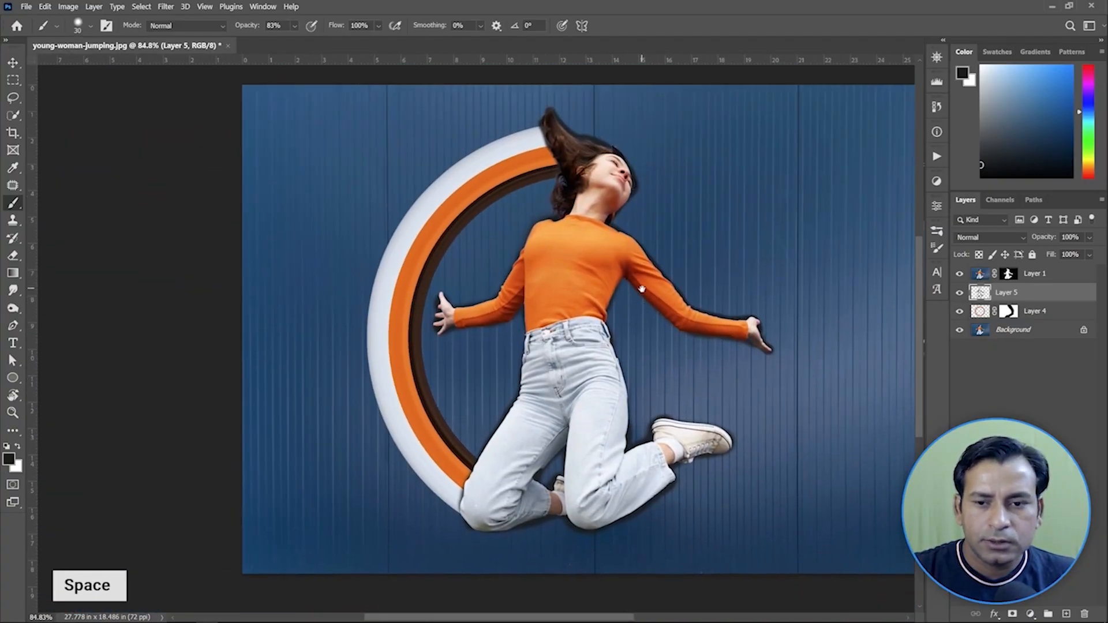
pyautogui.click(990, 237)
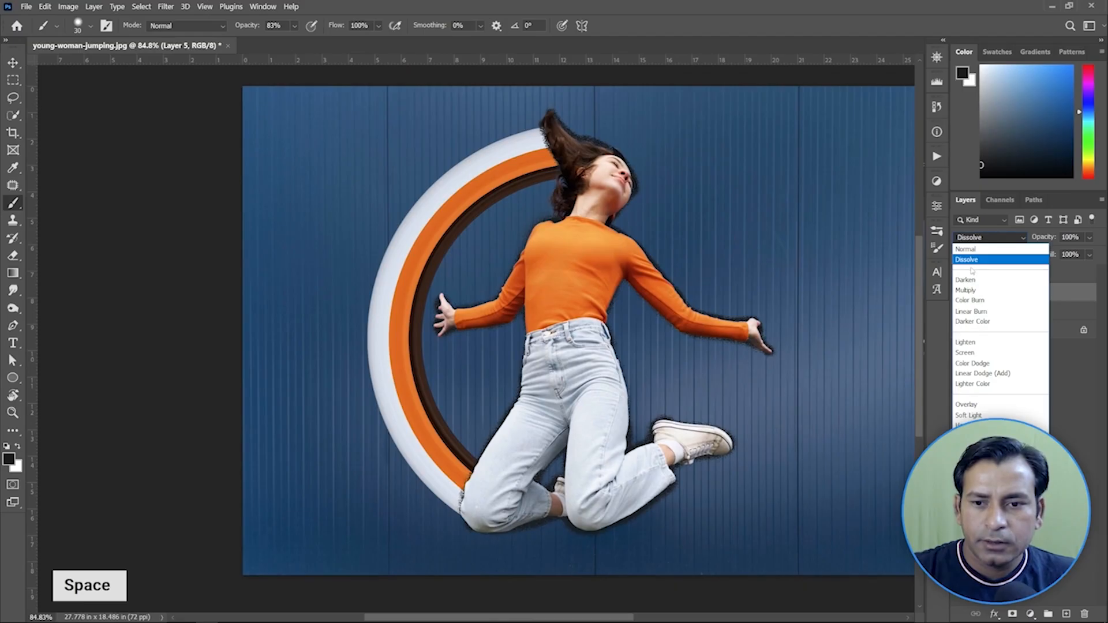
pyautogui.click(976, 290)
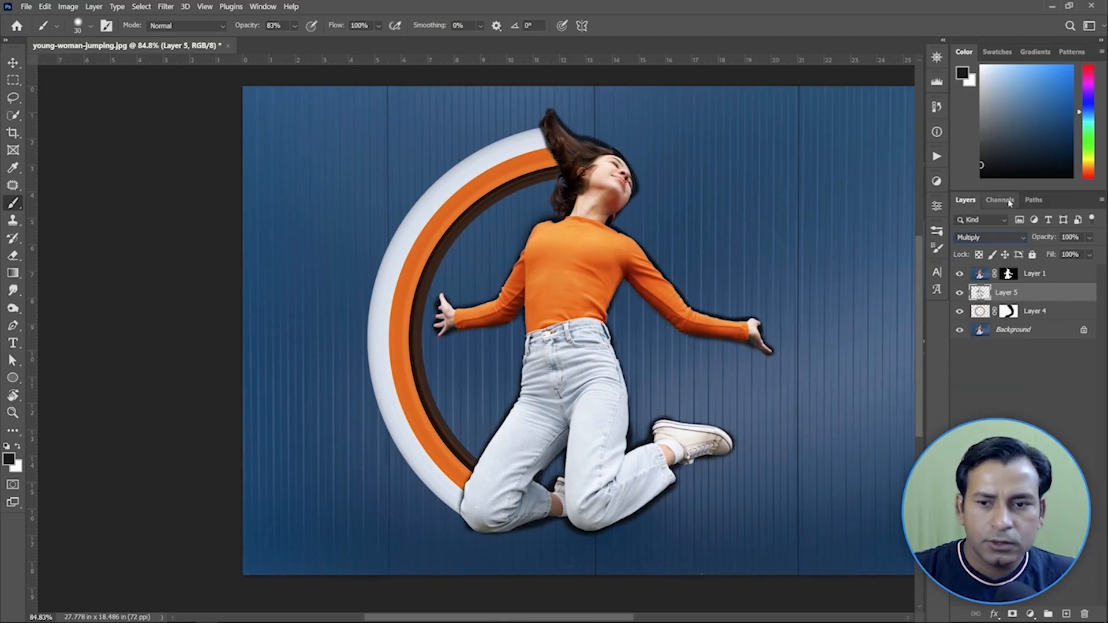
pyautogui.click(1091, 240)
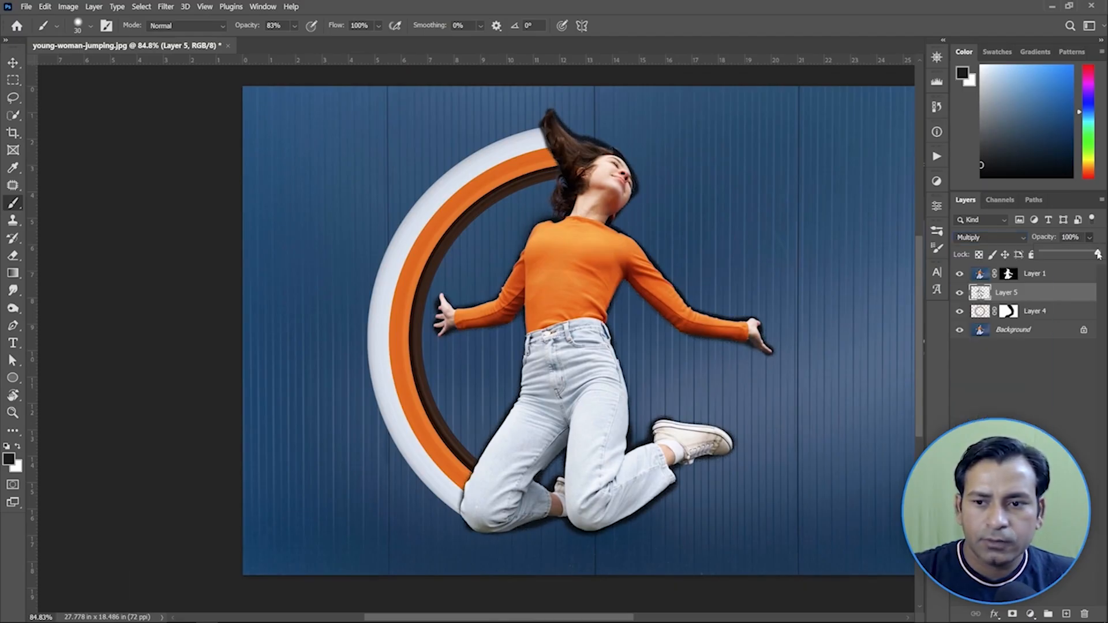
pyautogui.moveTo(1098, 255); pyautogui.dragTo(1063, 256)
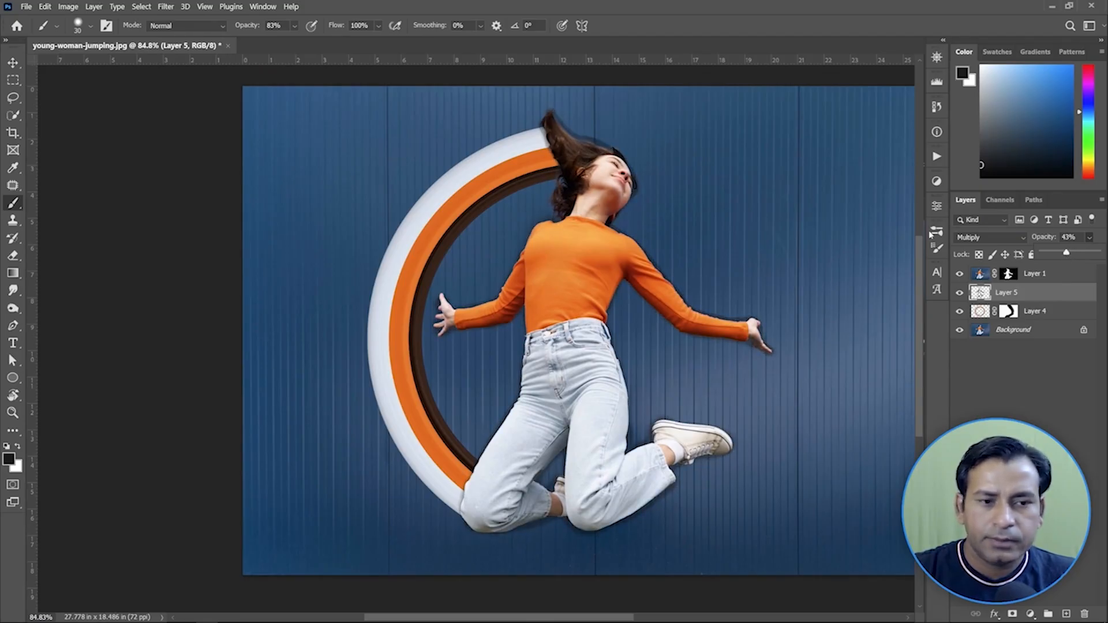
# Soften the painted shadow on Layer 5 with a Gaussian Blur of 7.4 pixels radius
pyautogui.click(13, 63)
pyautogui.scroll(4, 440, 406)
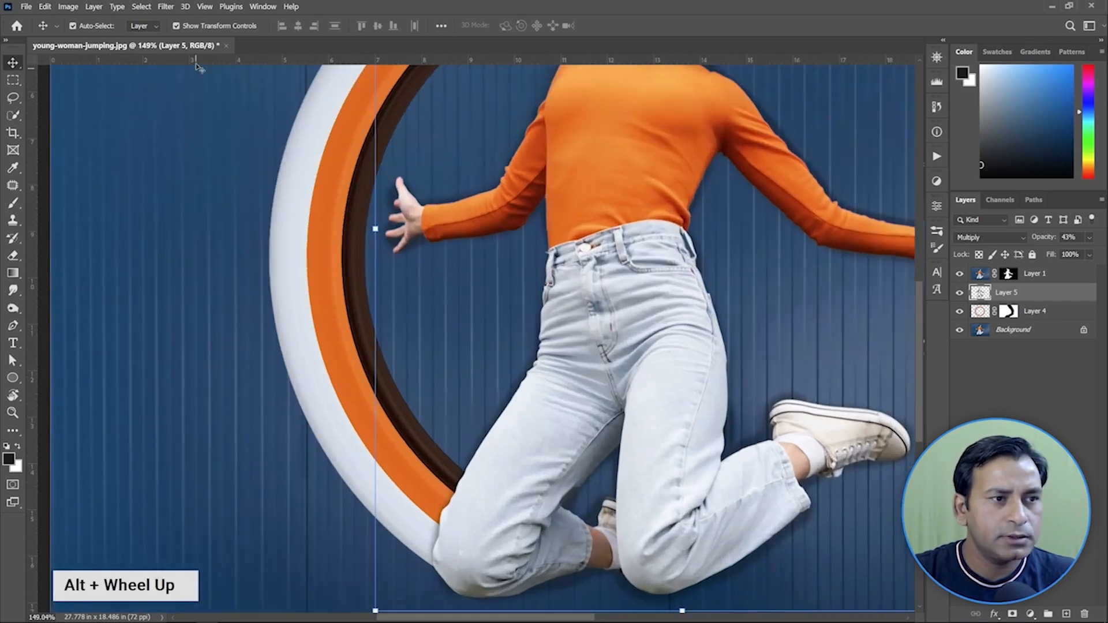
pyautogui.click(167, 7)
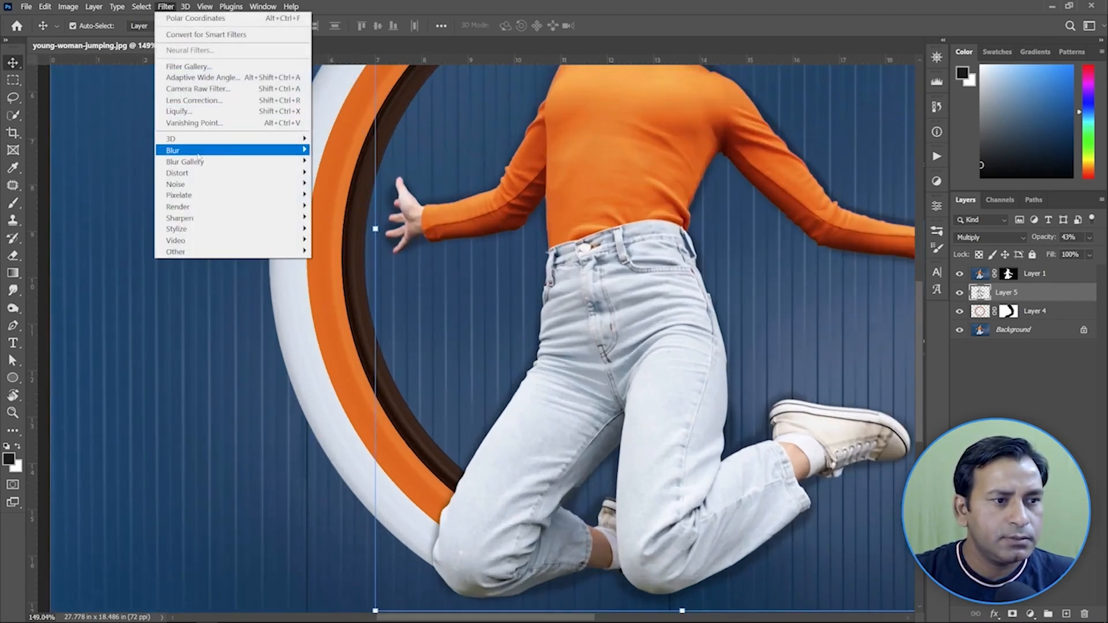
pyautogui.moveTo(267, 167)
pyautogui.click(345, 196)
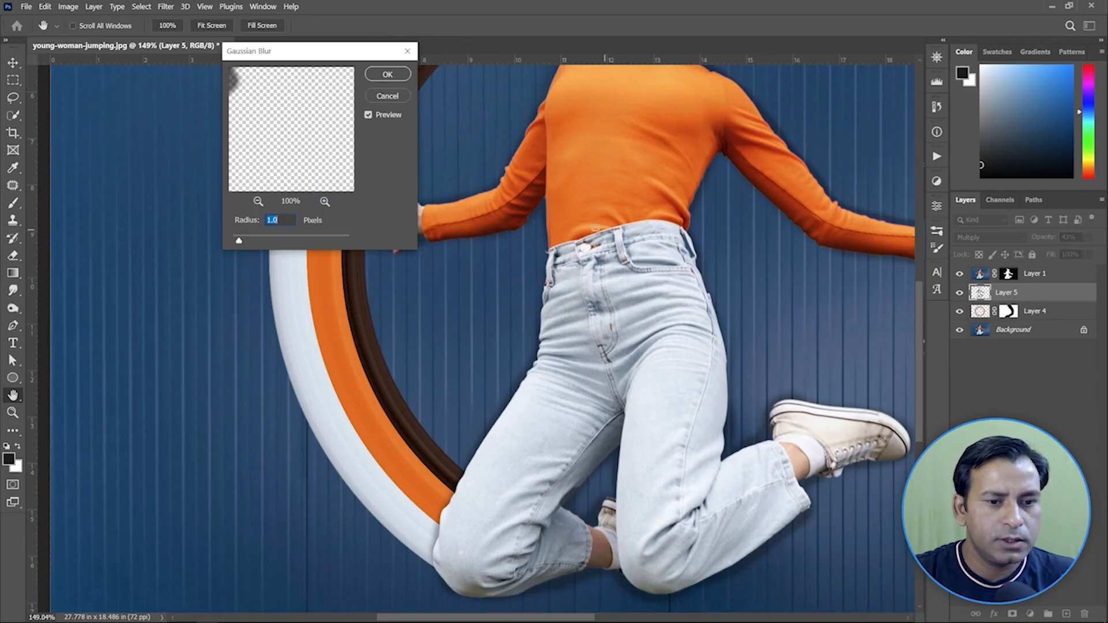
pyautogui.moveTo(281, 109); pyautogui.dragTo(305, 138)
pyautogui.moveTo(240, 242); pyautogui.dragTo(272, 241)
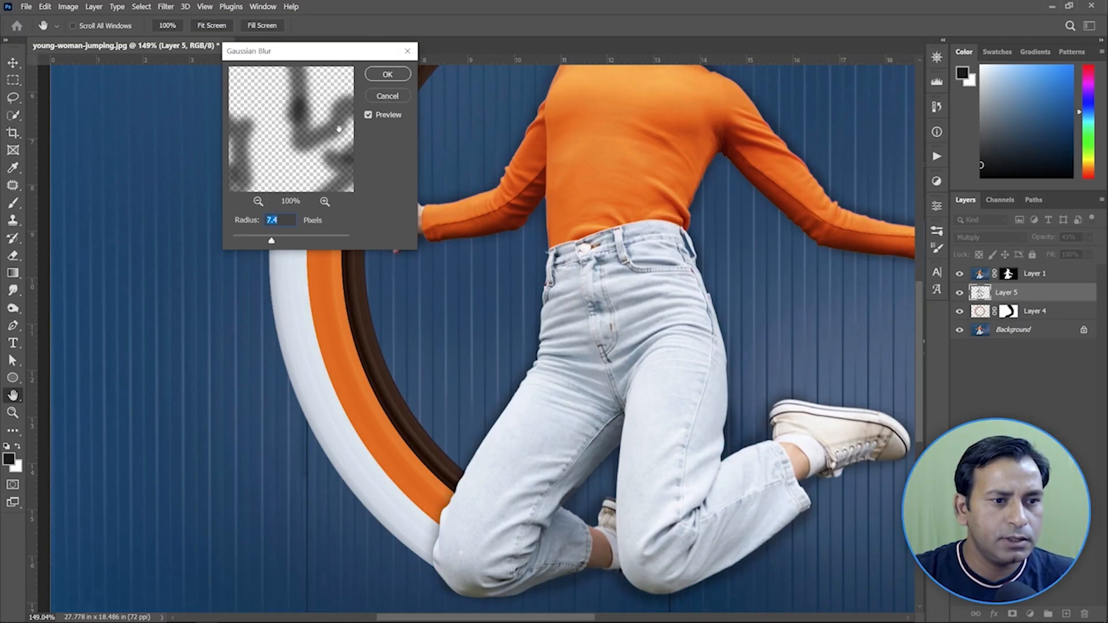
pyautogui.click(391, 76)
pyautogui.press('v')
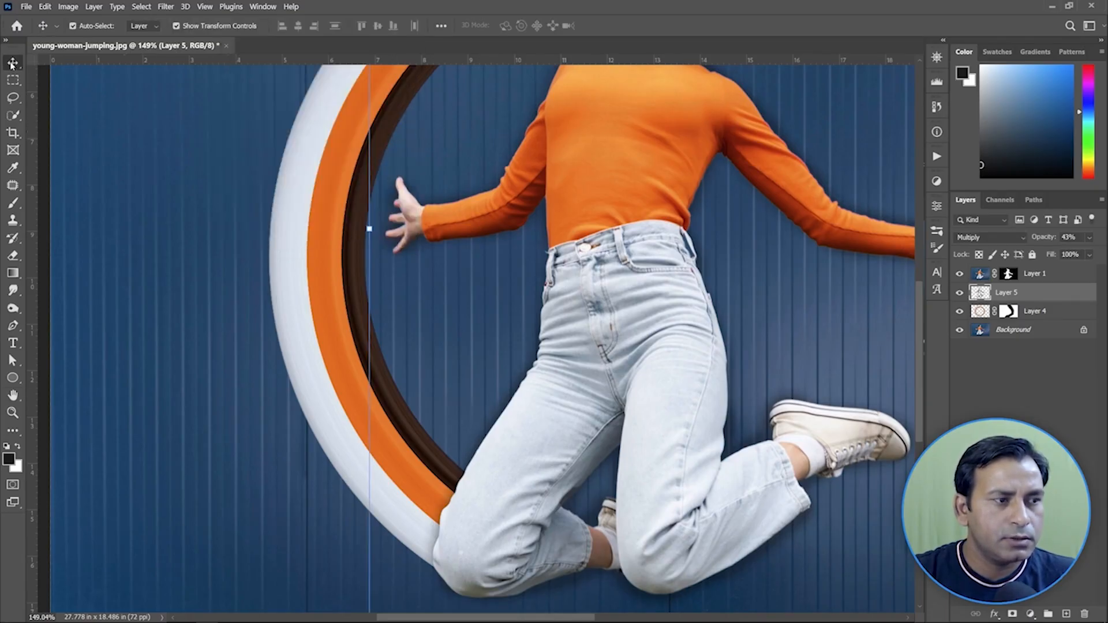
# Inspect the blurred shadow around the woman's legs and shoe, deselect all layers and view the finished effect on the whole image
pyautogui.keyDown('alt'); pyautogui.scroll(-4, 709, 456); pyautogui.keyUp('alt')
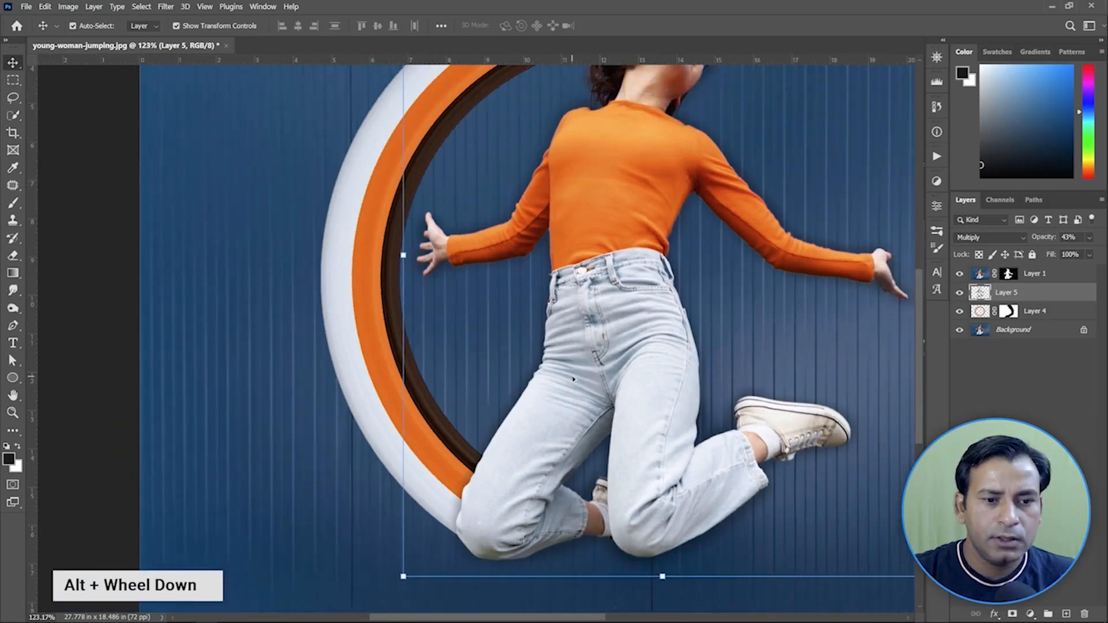
pyautogui.keyDown('alt'); pyautogui.scroll(2, 695, 430); pyautogui.keyUp('alt')
pyautogui.keyDown('alt'); pyautogui.scroll(2, 694, 430); pyautogui.keyUp('alt')
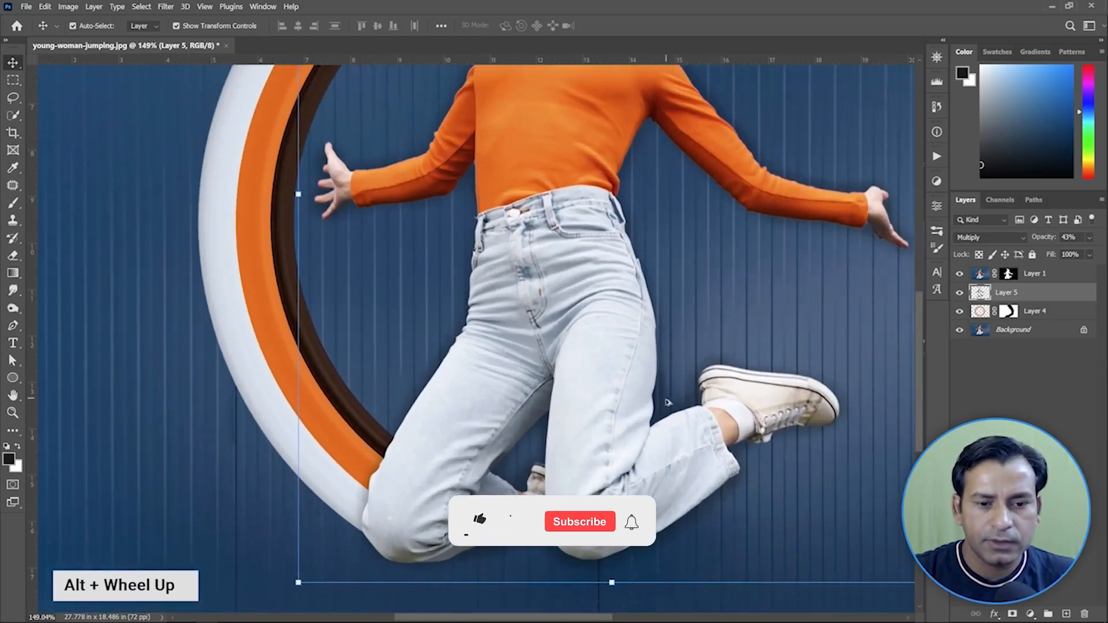
pyautogui.moveTo(1051, 240); pyautogui.dragTo(1042, 239)
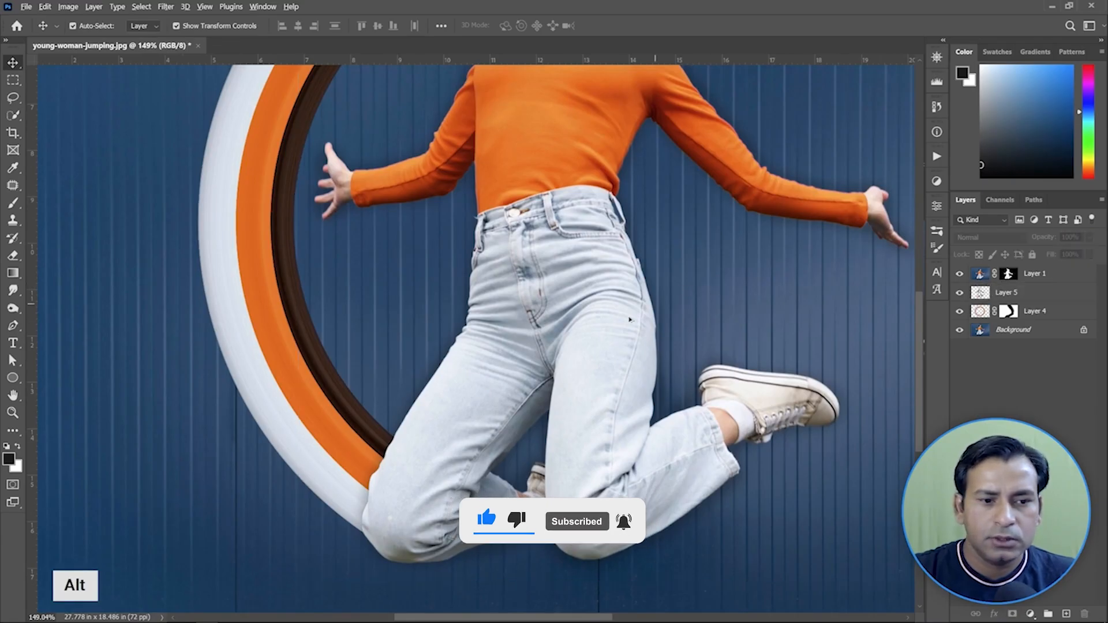
pyautogui.keyDown('alt'); pyautogui.scroll(-2, 508, 407); pyautogui.keyUp('alt')
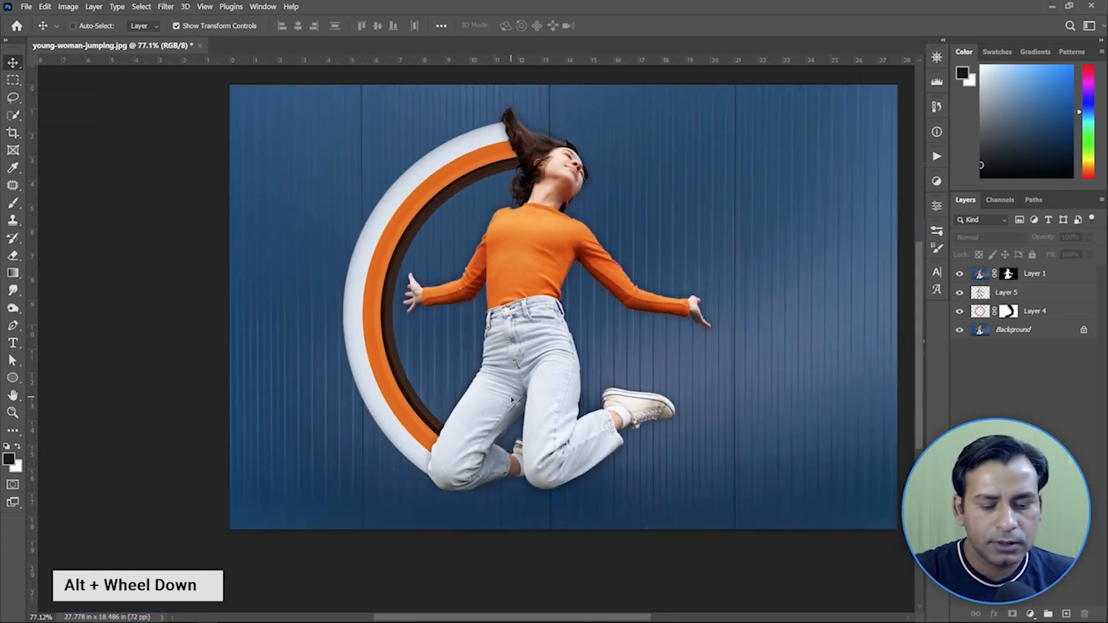
pyautogui.hotkey('ctrl', '0')
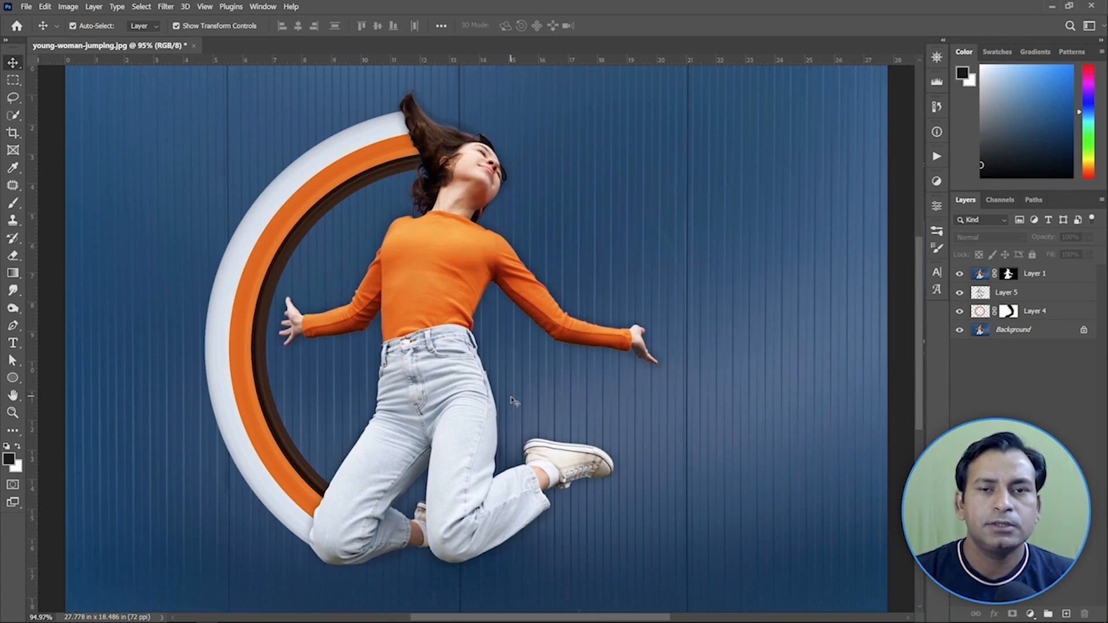